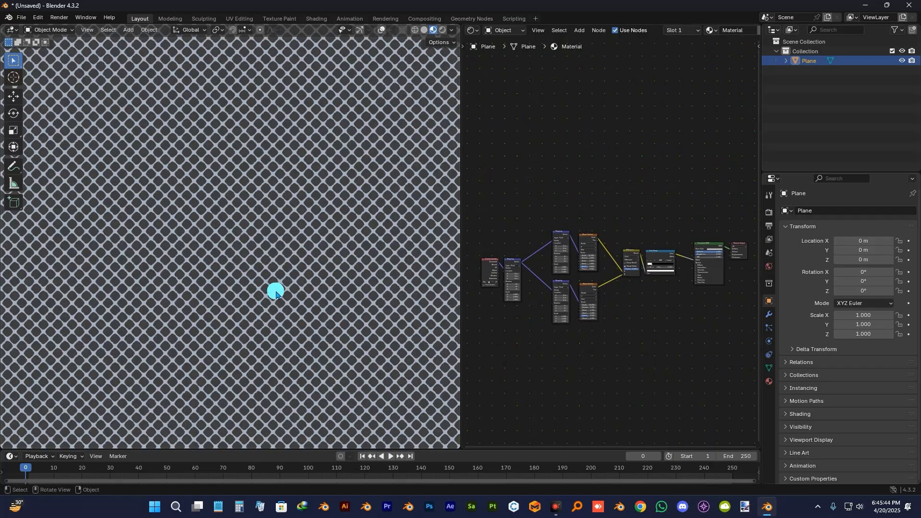
- Examine the finished net pattern on the plane from above and the node tree that produces it
{"action": "scroll", "coordinate": [276, 280], "scroll_direction": "down", "scroll_amount": 8}
{"action": "middle_click_drag", "start_coordinate": [277, 285], "coordinate": [199, 224]}
{"action": "middle_click_drag", "start_coordinate": [290, 317], "coordinate": [310, 320], "text": "shift"}
{"action": "key", "text": "KP_7"}
{"action": "scroll", "coordinate": [292, 320], "scroll_direction": "down", "scroll_amount": 4}
{"action": "scroll", "coordinate": [310, 319], "scroll_direction": "up", "scroll_amount": 2}
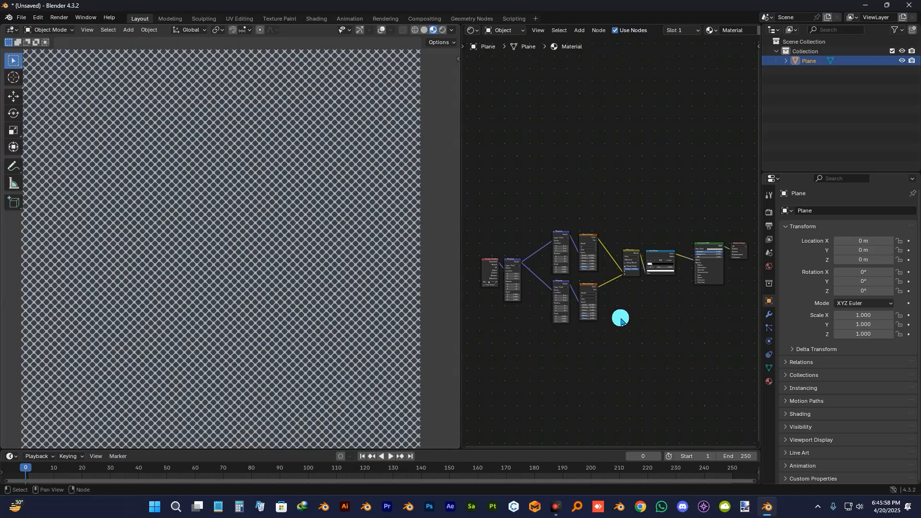
{"action": "middle_click_drag", "start_coordinate": [563, 310], "coordinate": [620, 329]}
{"action": "scroll", "coordinate": [658, 323], "scroll_direction": "down", "scroll_amount": 1}
- Delete all the nodes in the existing plane's material
{"action": "left_click_drag", "start_coordinate": [484, 191], "coordinate": [663, 360]}
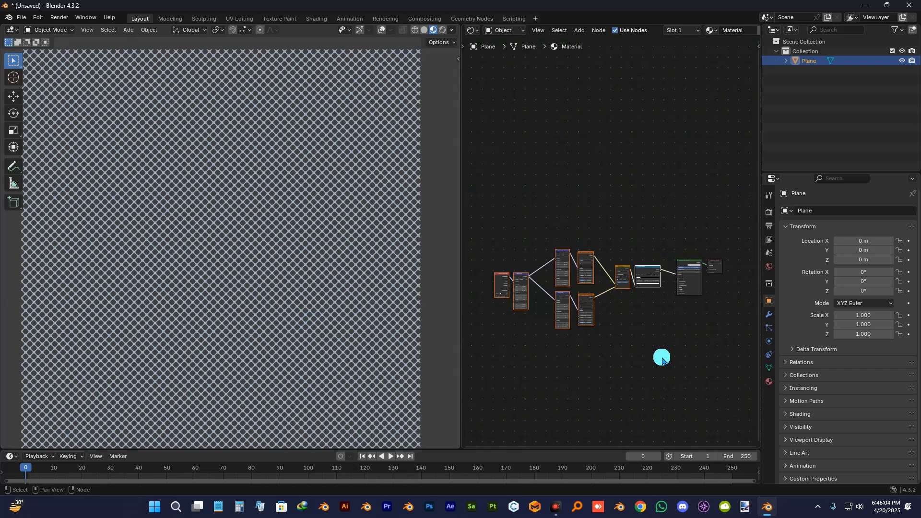
{"action": "key", "text": "x"}
{"action": "middle_click_drag", "start_coordinate": [699, 273], "coordinate": [656, 273]}
{"action": "left_click_drag", "start_coordinate": [596, 226], "coordinate": [707, 364]}
{"action": "key", "text": "x"}
- Delete the existing plane from the scene
{"action": "scroll", "coordinate": [310, 243], "scroll_direction": "down", "scroll_amount": 3}
{"action": "scroll", "coordinate": [315, 260], "scroll_direction": "up", "scroll_amount": 3}
{"action": "middle_click_drag", "start_coordinate": [315, 260], "coordinate": [335, 300]}
{"action": "key", "text": "Delete"}
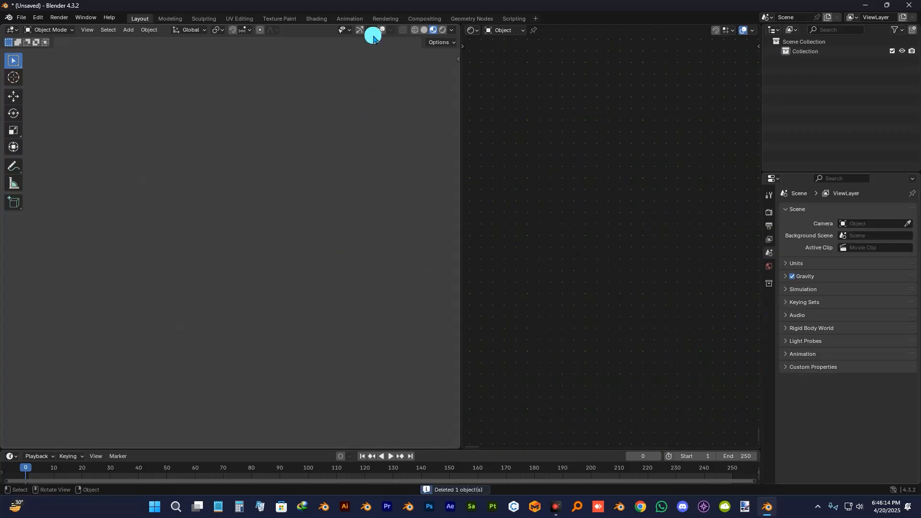
- Show the viewport overlays and gizmos and add a new mesh plane at the world origin
{"action": "left_click", "coordinate": [381, 30]}
{"action": "left_click", "coordinate": [362, 33]}
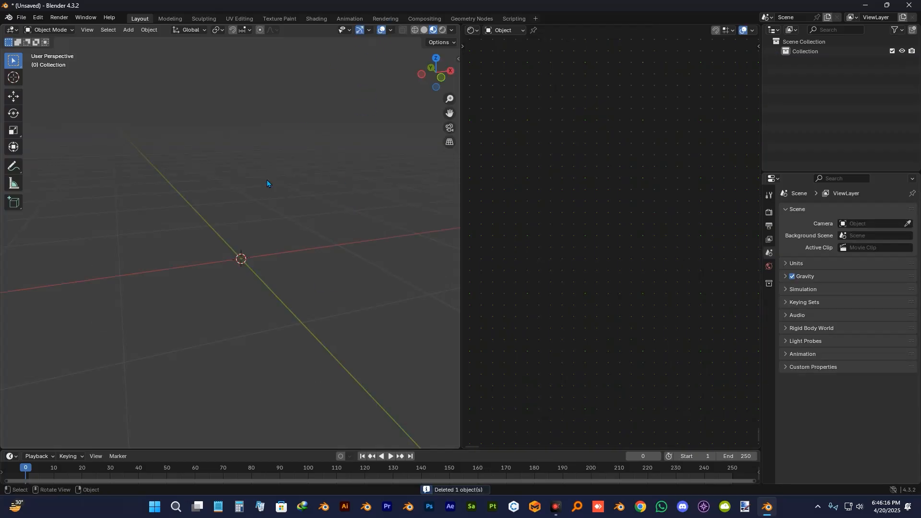
{"action": "key", "text": "shift+a"}
{"action": "left_click", "coordinate": [276, 208]}
{"action": "scroll", "coordinate": [281, 261], "scroll_direction": "down", "scroll_amount": 3}
{"action": "middle_click_drag", "start_coordinate": [280, 264], "coordinate": [272, 294]}
- Hide the overlays and gizmos and show the plane from the top view in Material Preview shading
{"action": "left_click", "coordinate": [381, 30]}
{"action": "left_click", "coordinate": [360, 31]}
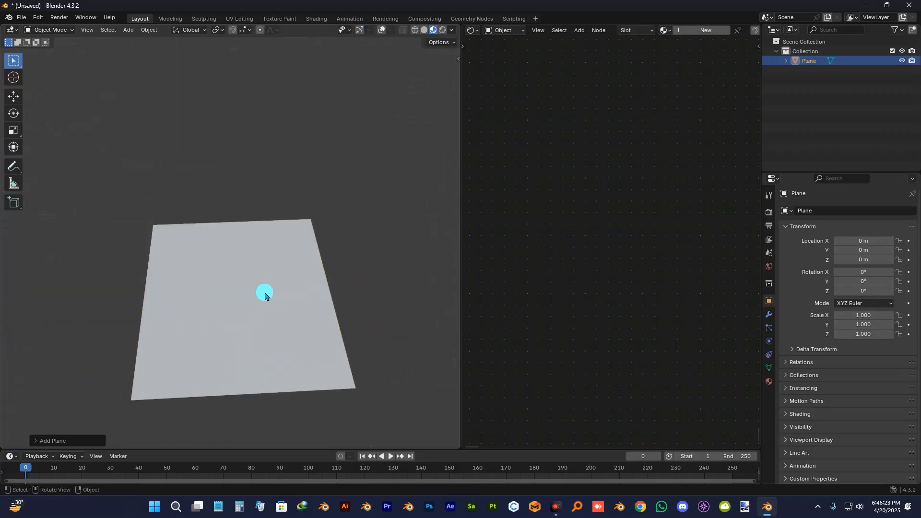
{"action": "key", "text": "KP_7"}
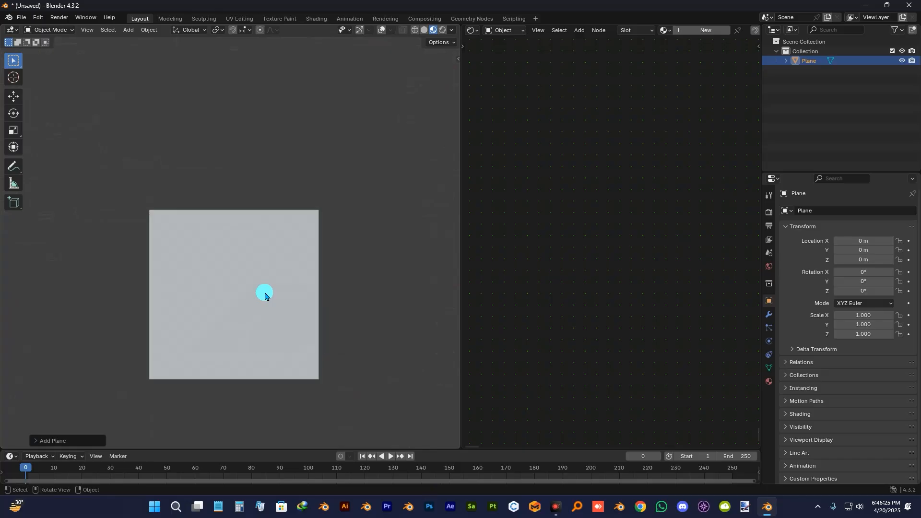
{"action": "scroll", "coordinate": [273, 283], "scroll_direction": "up", "scroll_amount": 3}
{"action": "middle_click_drag", "start_coordinate": [283, 274], "coordinate": [289, 224], "text": "shift"}
{"action": "key", "text": "z"}
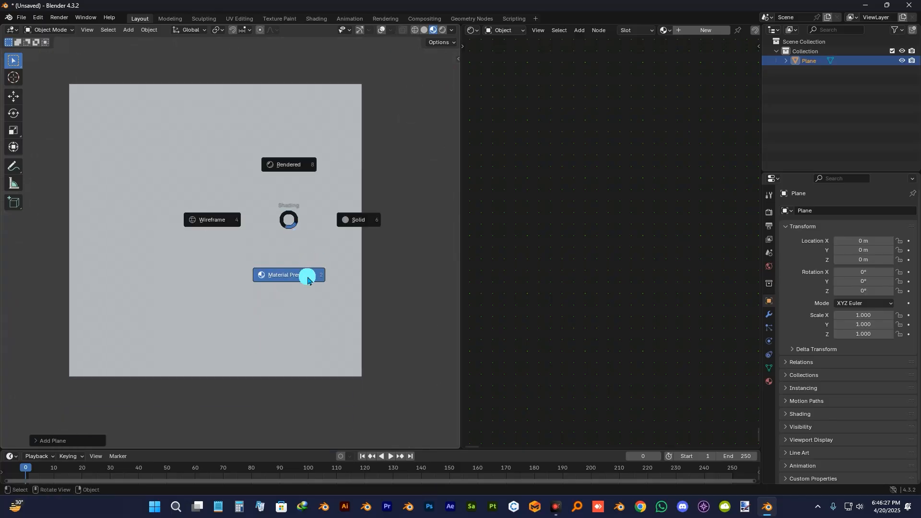
{"action": "left_click", "coordinate": [265, 275]}
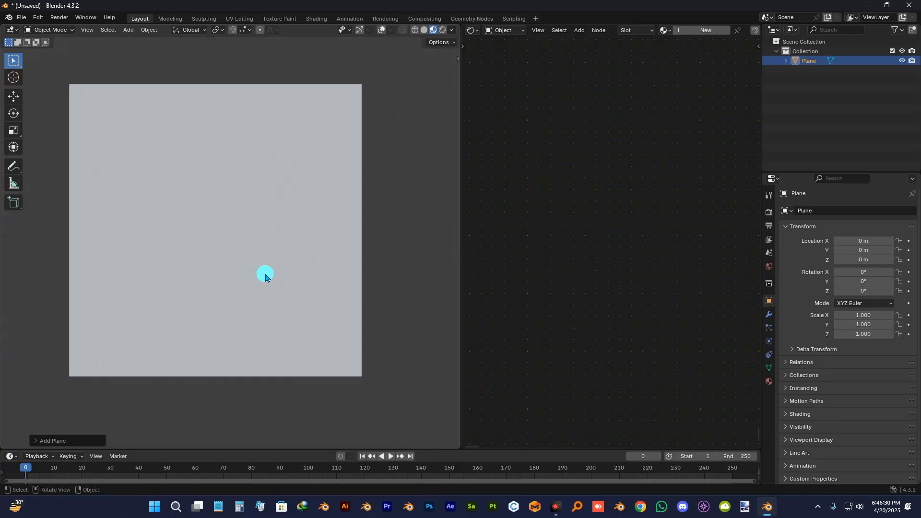
{"action": "scroll", "coordinate": [231, 232], "scroll_direction": "up", "scroll_amount": 2}
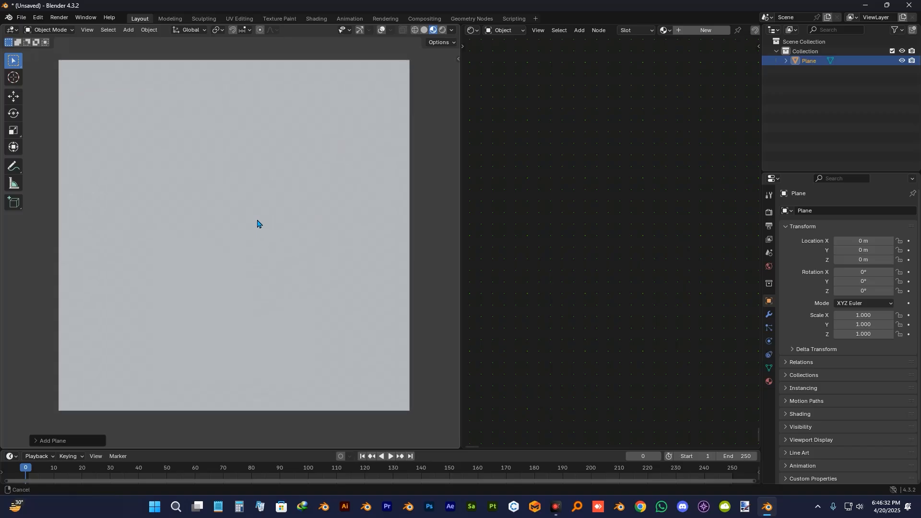
- Create a new material for the plane and name it Net
{"action": "left_click", "coordinate": [768, 382]}
{"action": "left_click", "coordinate": [879, 253]}
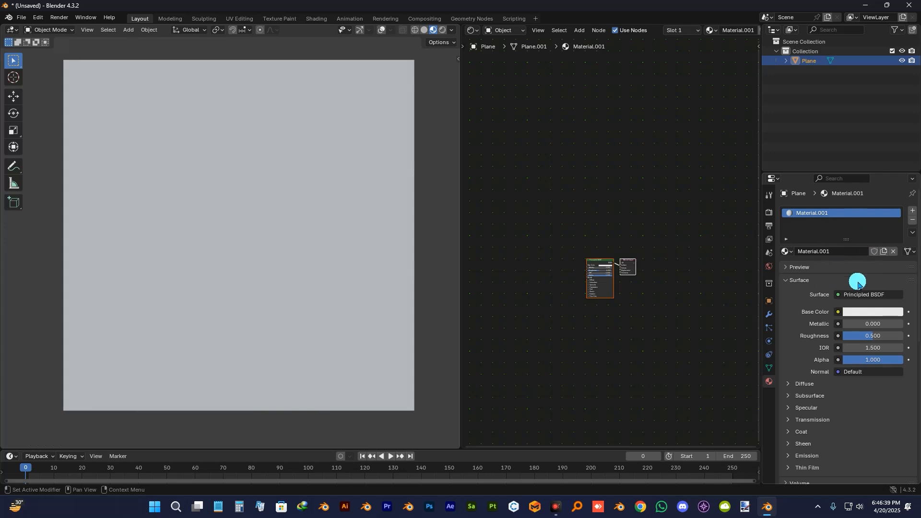
{"action": "left_click", "coordinate": [834, 256]}
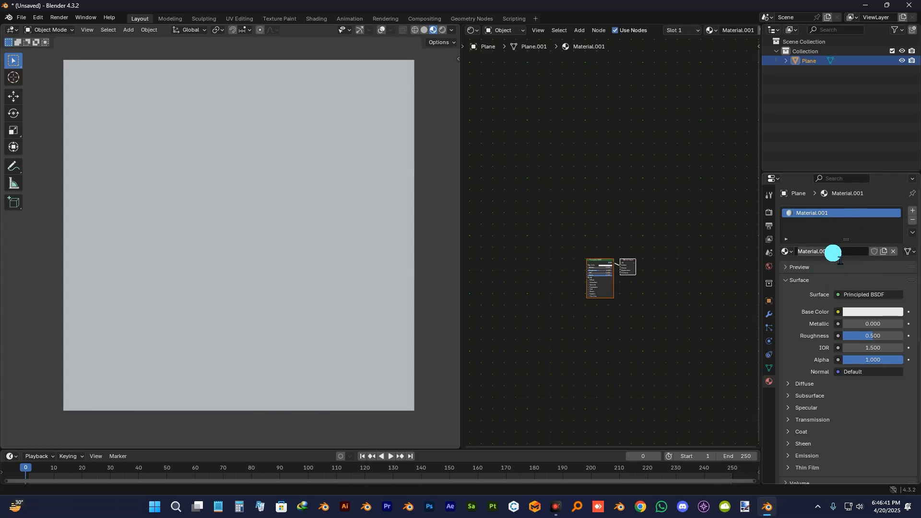
{"action": "type", "text": "Net"}
{"action": "key", "text": "Return"}
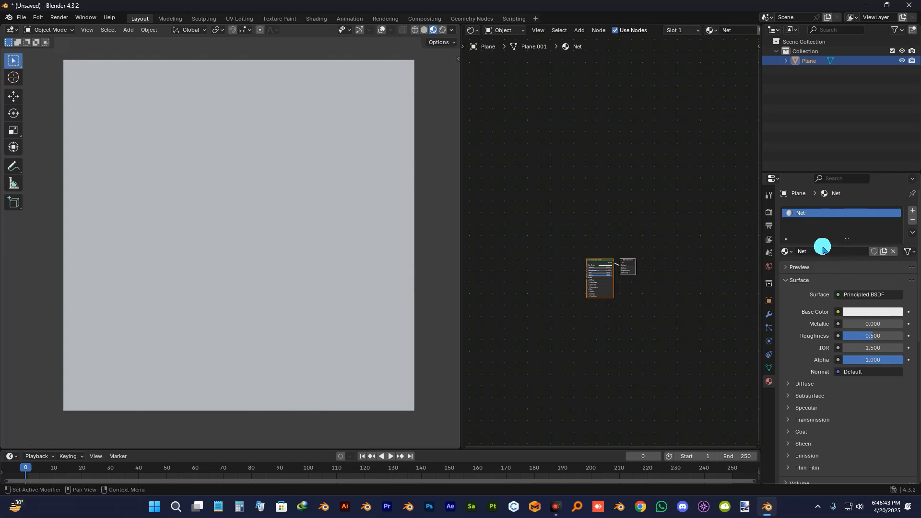
- Add a Wave Texture node to the Net material in the free space before the Principled BSDF
{"action": "scroll", "coordinate": [562, 264], "scroll_direction": "up", "scroll_amount": 5}
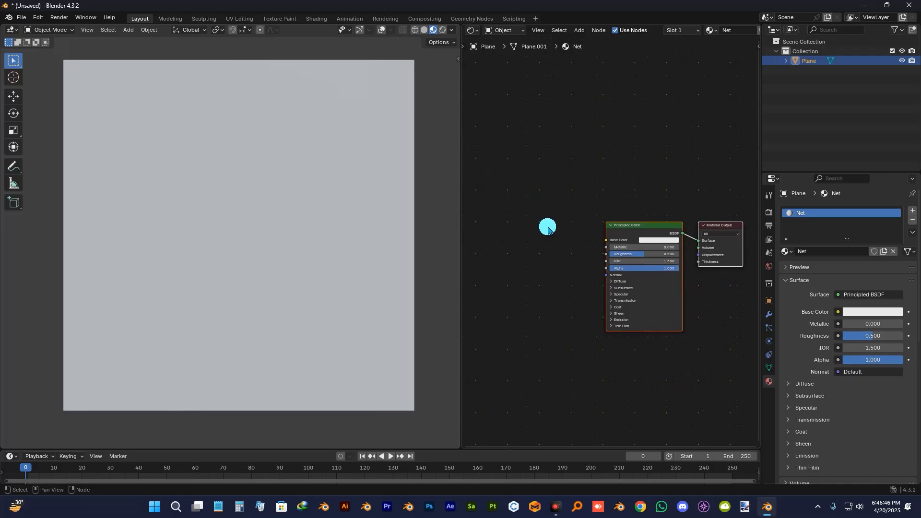
{"action": "scroll", "coordinate": [549, 230], "scroll_direction": "down", "scroll_amount": 3}
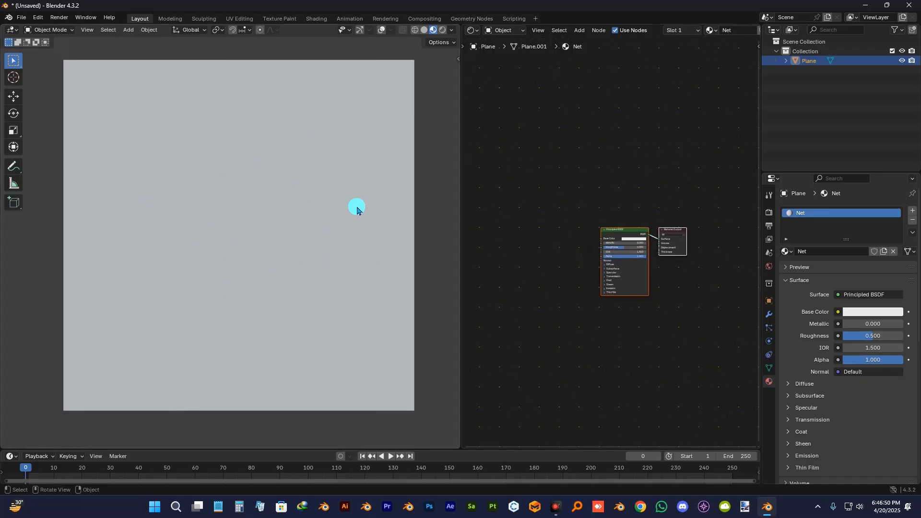
{"action": "scroll", "coordinate": [569, 274], "scroll_direction": "up", "scroll_amount": 2}
{"action": "mouse_move", "coordinate": [555, 270]}
{"action": "middle_mouse_down"}
{"action": "mouse_move", "coordinate": [571, 292]}
{"action": "mouse_move", "coordinate": [548, 286]}
{"action": "mouse_move", "coordinate": [610, 294]}
{"action": "mouse_move", "coordinate": [575, 290]}
{"action": "mouse_move", "coordinate": [570, 300]}
{"action": "mouse_move", "coordinate": [553, 286]}
{"action": "middle_mouse_up"}
{"action": "scroll", "coordinate": [570, 292], "scroll_direction": "down", "scroll_amount": 2}
{"action": "scroll", "coordinate": [551, 287], "scroll_direction": "up", "scroll_amount": 1}
{"action": "scroll", "coordinate": [552, 288], "scroll_direction": "down", "scroll_amount": 1}
{"action": "left_click", "coordinate": [597, 291]}
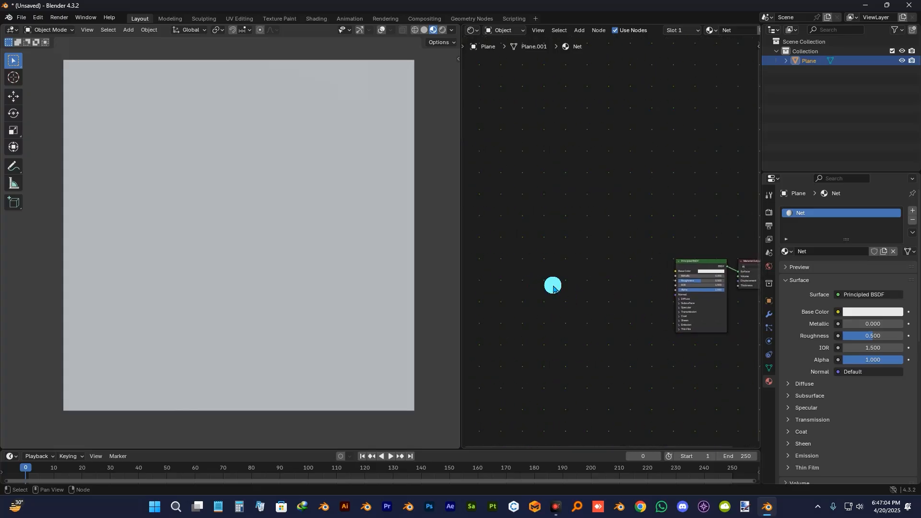
{"action": "key", "text": "shift+a"}
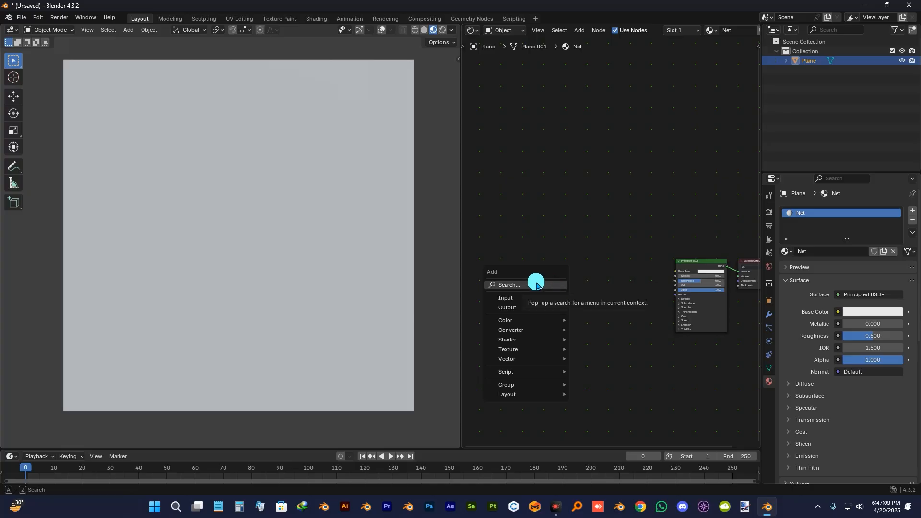
{"action": "left_click", "coordinate": [536, 284]}
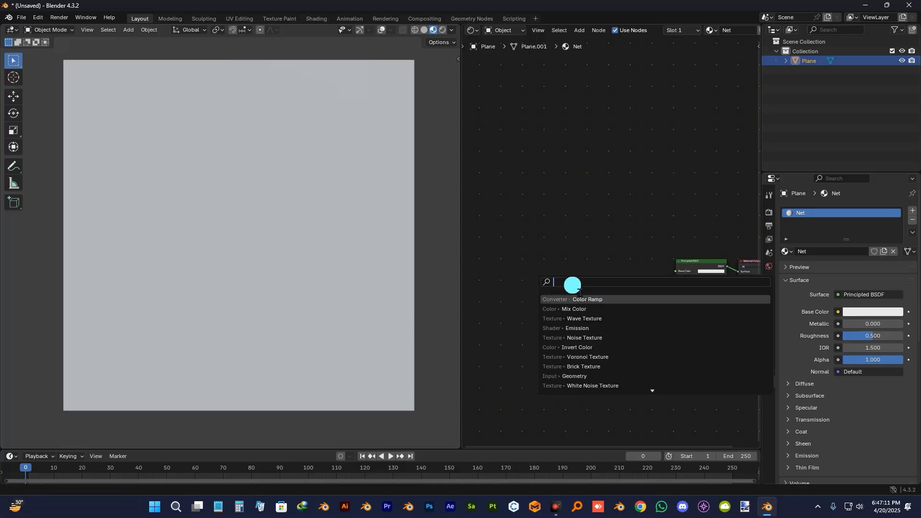
{"action": "type", "text": "Wave"}
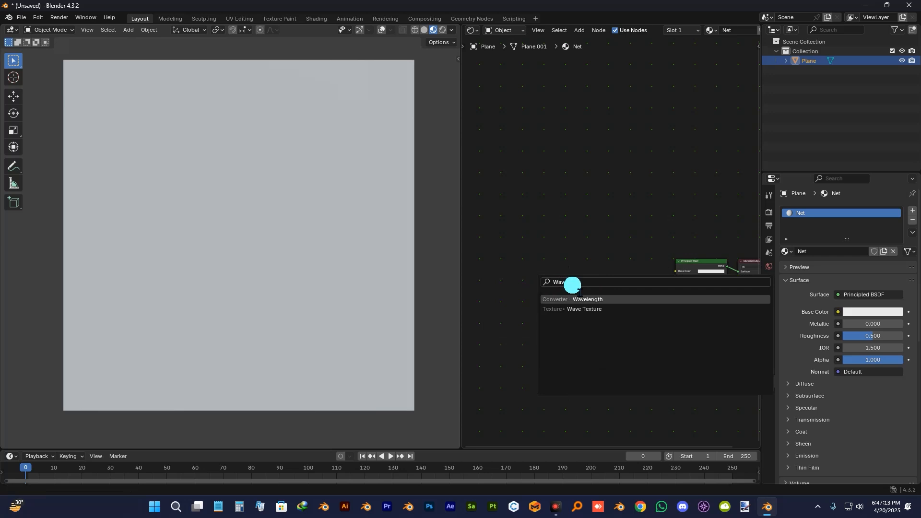
{"action": "left_click", "coordinate": [602, 310]}
{"action": "left_click", "coordinate": [545, 262]}
{"action": "middle_click_drag", "start_coordinate": [551, 232], "coordinate": [660, 290], "text": "ctrl"}
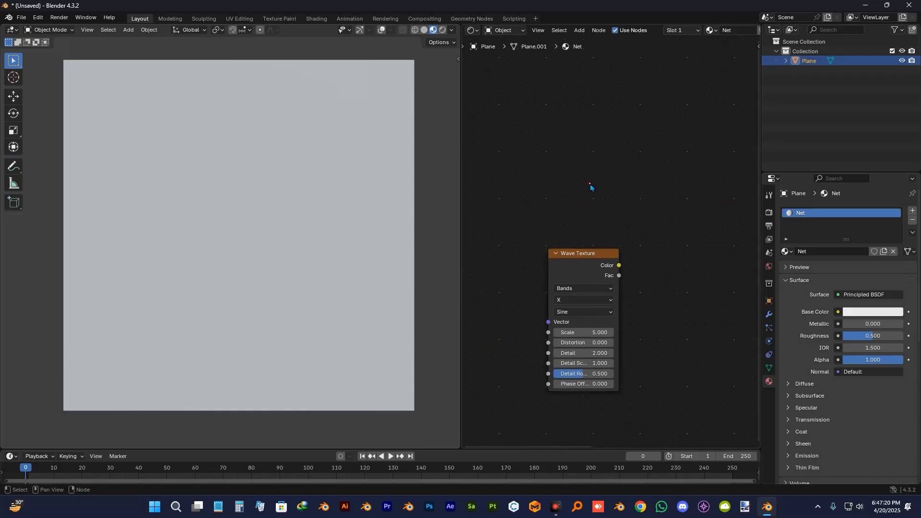
- Open the add-on preferences and search for "node"
{"action": "left_click", "coordinate": [37, 18]}
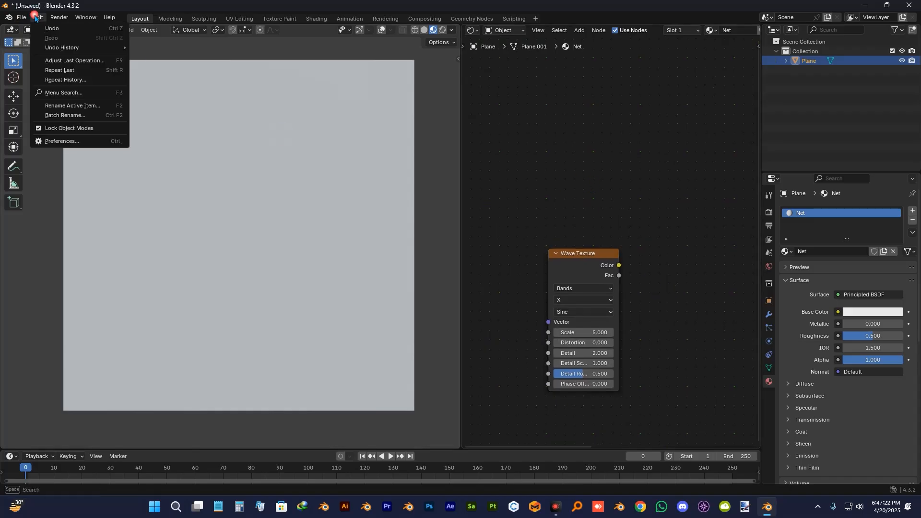
{"action": "left_click", "coordinate": [61, 141]}
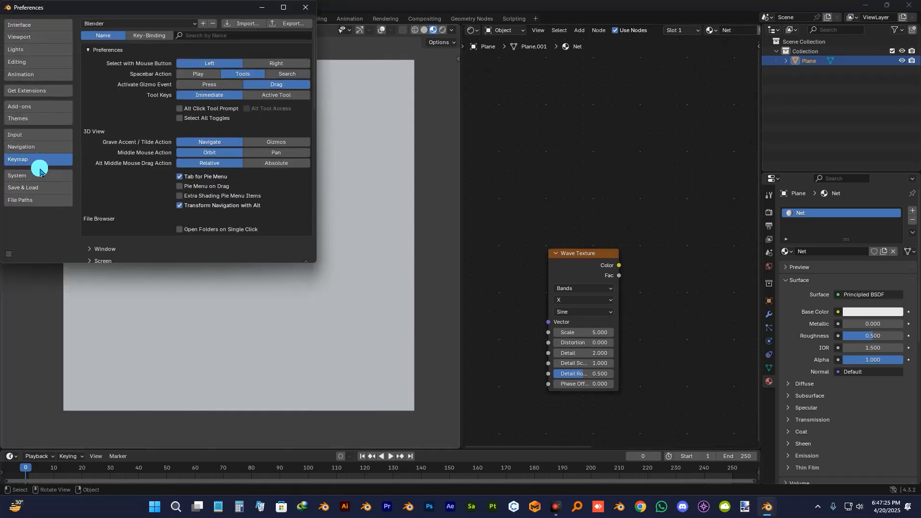
{"action": "left_click", "coordinate": [35, 106]}
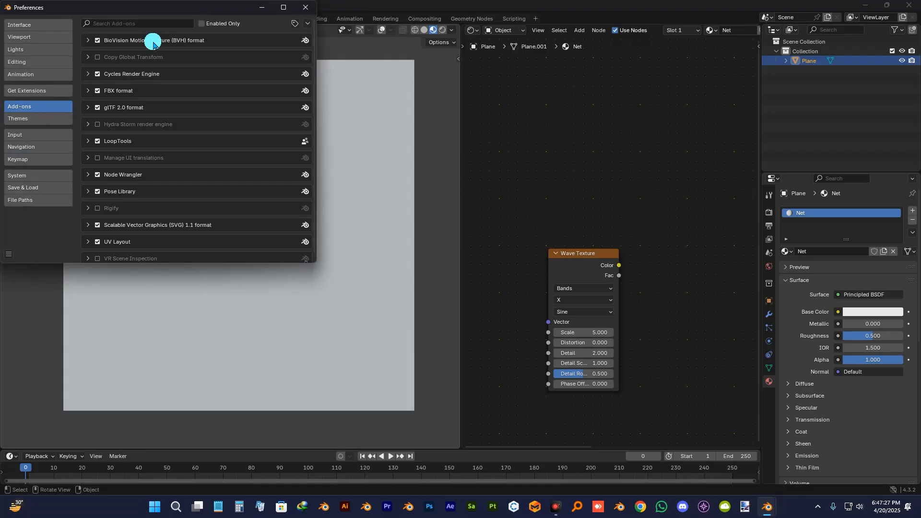
{"action": "left_click", "coordinate": [158, 26]}
{"action": "type", "text": "noo"}
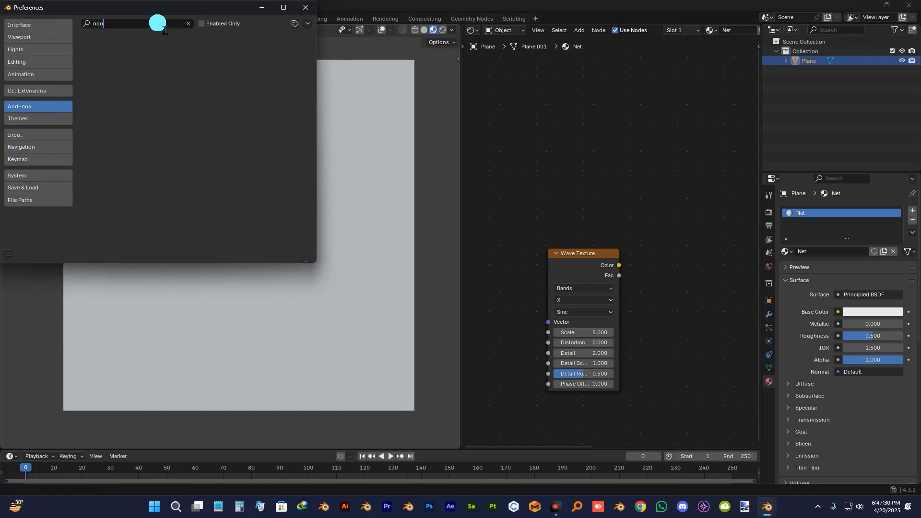
{"action": "key", "text": "BackSpace"}
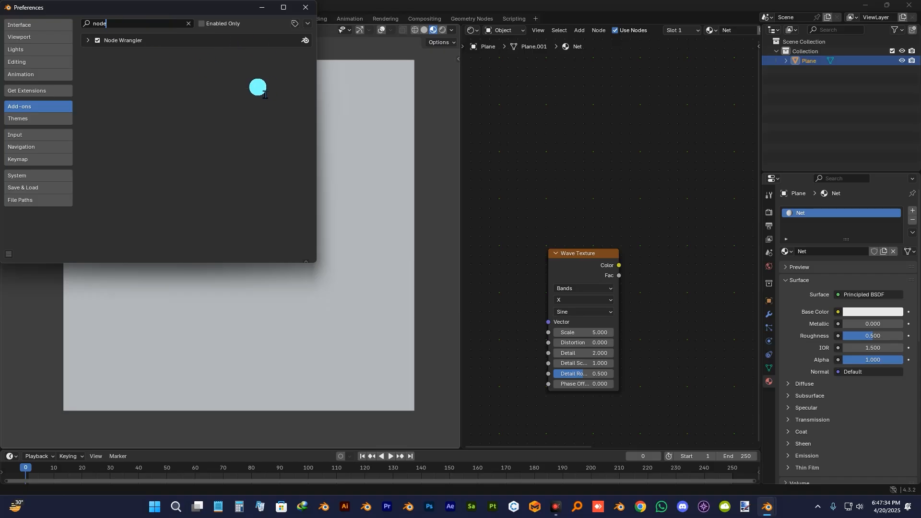
- Make sure the Node Wrangler add-on is enabled, save the preferences and close them
{"action": "left_click", "coordinate": [103, 41]}
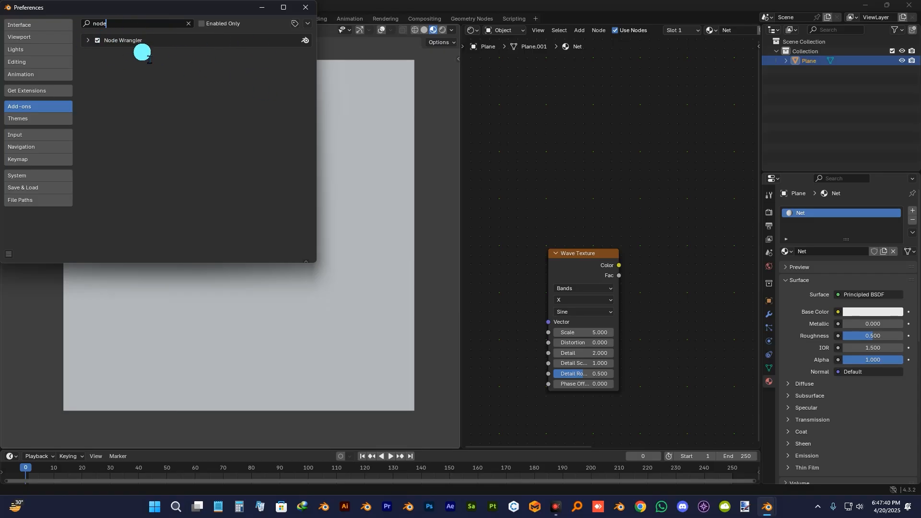
{"action": "left_click", "coordinate": [97, 41]}
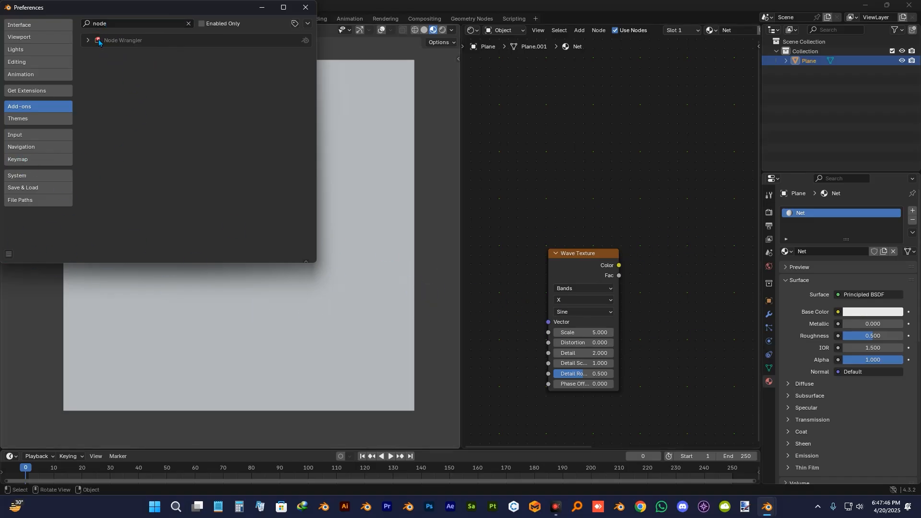
{"action": "left_click", "coordinate": [9, 254]}
{"action": "left_click", "coordinate": [35, 214]}
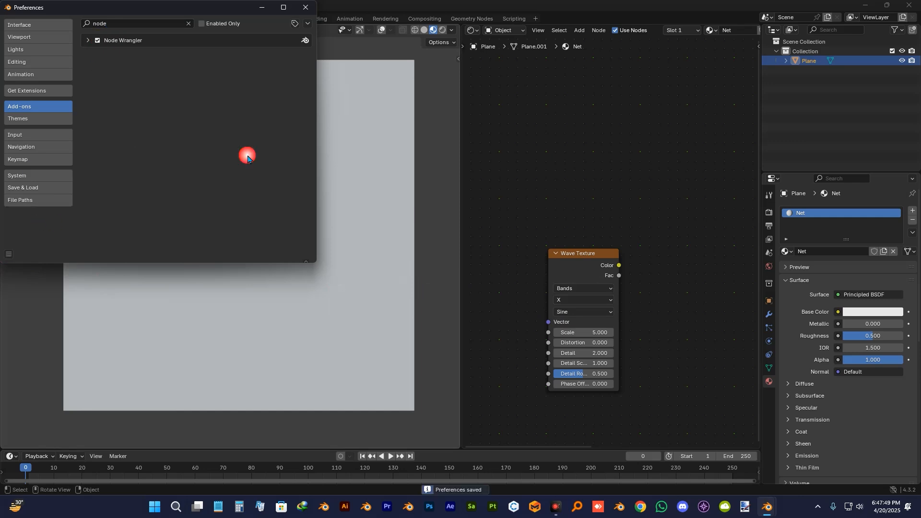
{"action": "left_click", "coordinate": [310, 9]}
- Preview the Wave Texture's Color output on the plane with Node Wrangler
{"action": "middle_click_drag", "start_coordinate": [588, 276], "coordinate": [595, 236]}
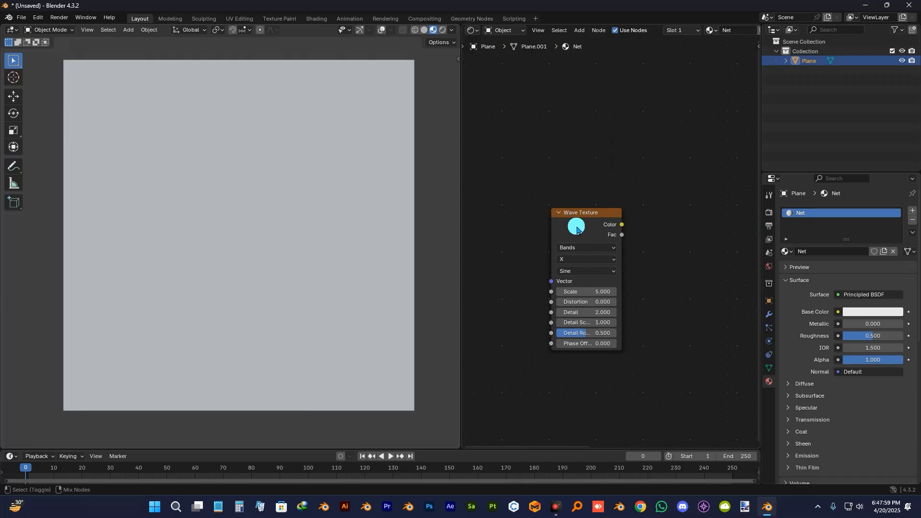
{"action": "left_click", "coordinate": [577, 228], "text": "ctrl+shift"}
{"action": "scroll", "coordinate": [311, 245], "scroll_direction": "down", "scroll_amount": 2}
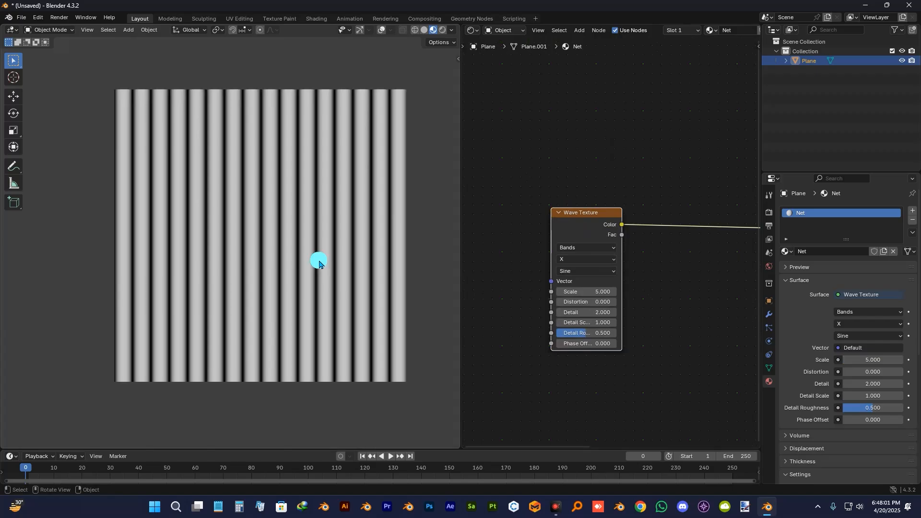
{"action": "scroll", "coordinate": [622, 242], "scroll_direction": "down", "scroll_amount": 2}
{"action": "scroll", "coordinate": [623, 243], "scroll_direction": "down", "scroll_amount": 5, "text": "ctrl"}
- Move the Principled BSDF above the link, preview it on the plane and change its base color to pinkish red
{"action": "left_click_drag", "start_coordinate": [607, 238], "coordinate": [552, 129]}
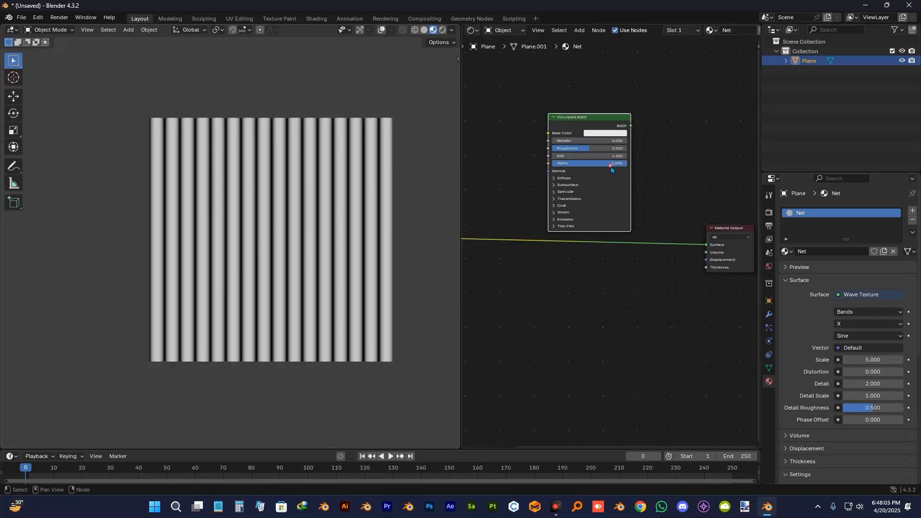
{"action": "left_click", "coordinate": [588, 119], "text": "ctrl+shift"}
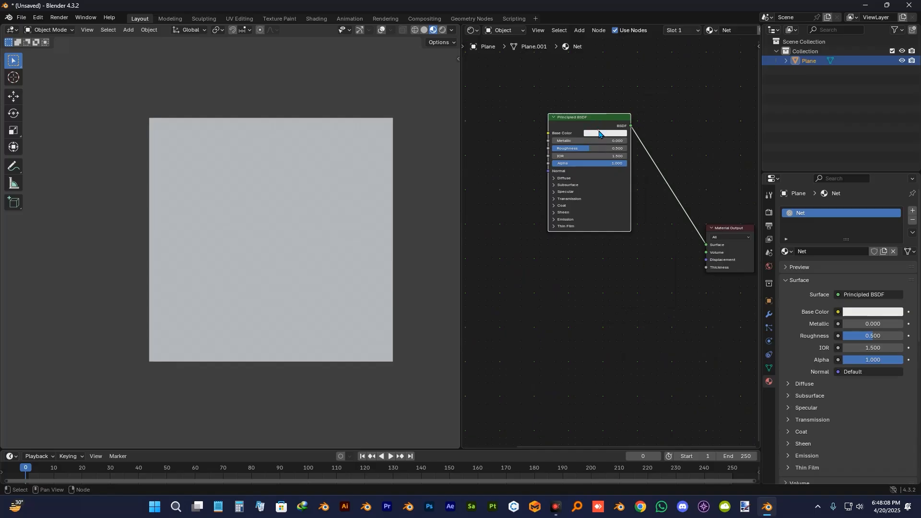
{"action": "left_click", "coordinate": [599, 133]}
{"action": "left_click_drag", "start_coordinate": [626, 50], "coordinate": [609, 68]}
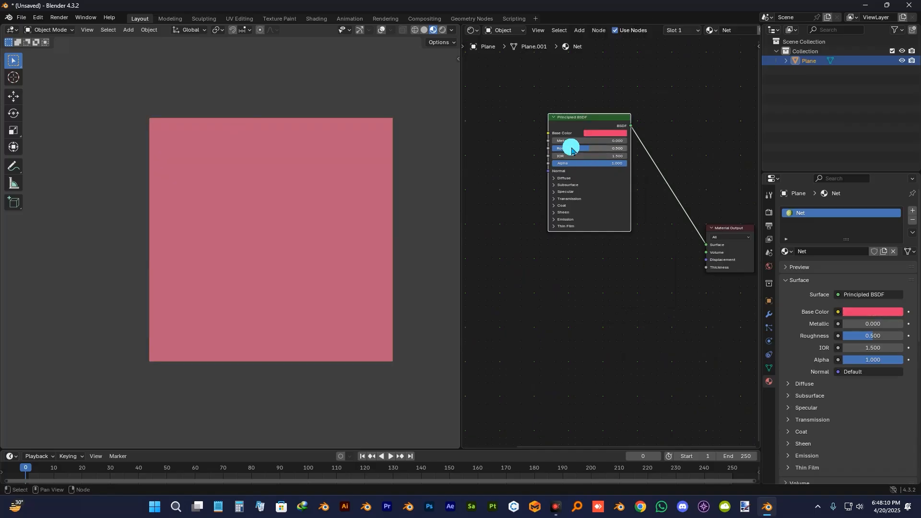
- Return the Principled BSDF's base color to near white
{"action": "left_click", "coordinate": [601, 133]}
{"action": "left_click_drag", "start_coordinate": [618, 99], "coordinate": [592, 101]}
{"action": "key", "text": "Return"}
- Move the Principled BSDF lower and preview the Wave Texture's Fac output on the plane
{"action": "left_click_drag", "start_coordinate": [586, 119], "coordinate": [614, 206]}
{"action": "middle_click_drag", "start_coordinate": [614, 205], "coordinate": [744, 202]}
{"action": "scroll", "coordinate": [584, 229], "scroll_direction": "up", "scroll_amount": 2}
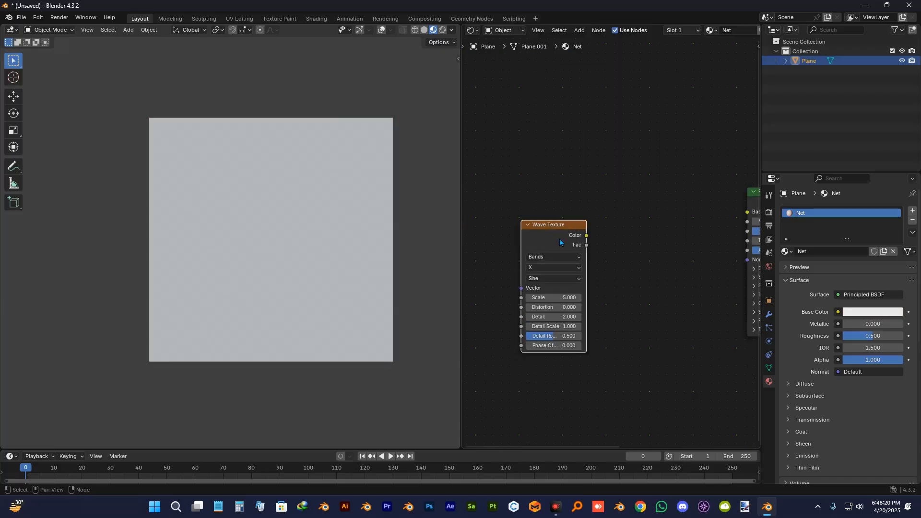
{"action": "left_click", "coordinate": [560, 240], "text": "ctrl+shift"}
{"action": "scroll", "coordinate": [558, 255], "scroll_direction": "up", "scroll_amount": 4}
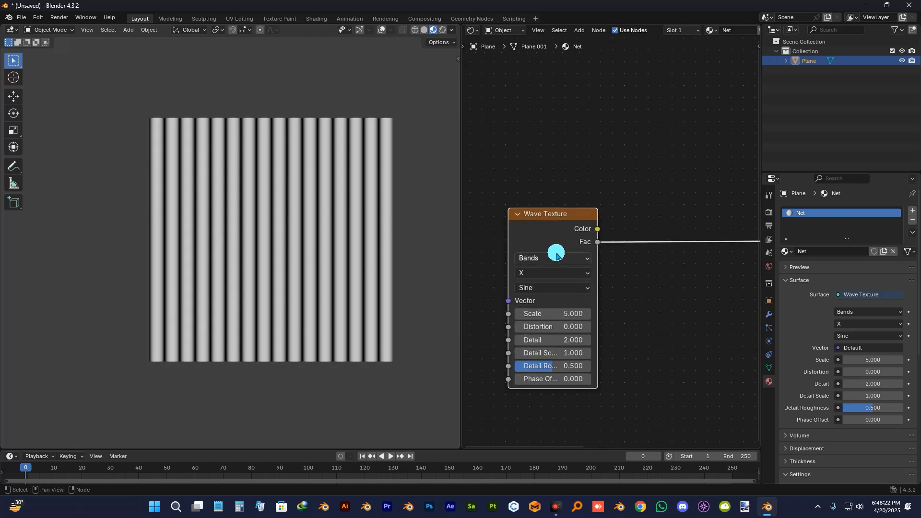
{"action": "scroll", "coordinate": [638, 254], "scroll_direction": "down", "scroll_amount": 7}
{"action": "middle_click_drag", "start_coordinate": [551, 287], "coordinate": [556, 228]}
{"action": "middle_click_drag", "start_coordinate": [494, 248], "coordinate": [503, 243]}
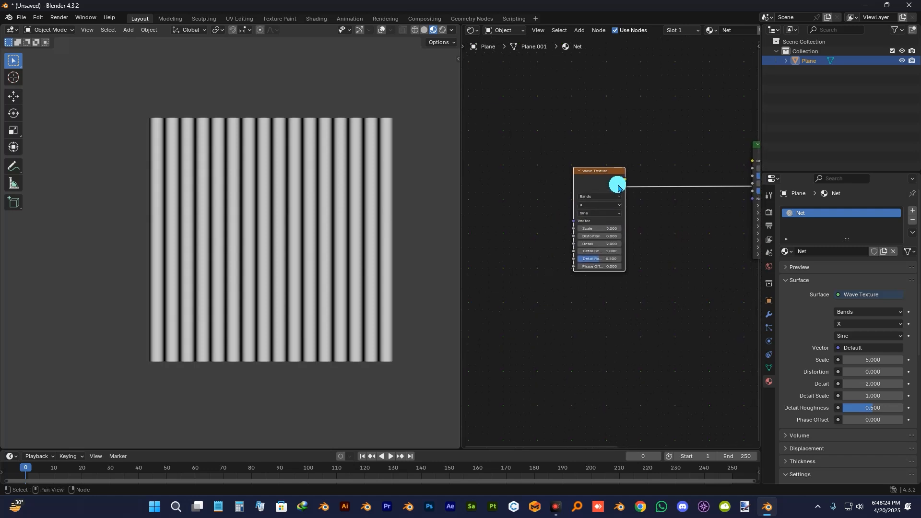
- Add Texture Coordinate and Mapping nodes to the Wave Texture with Node Wrangler and move them farther away from it
{"action": "key", "text": "ctrl+t"}
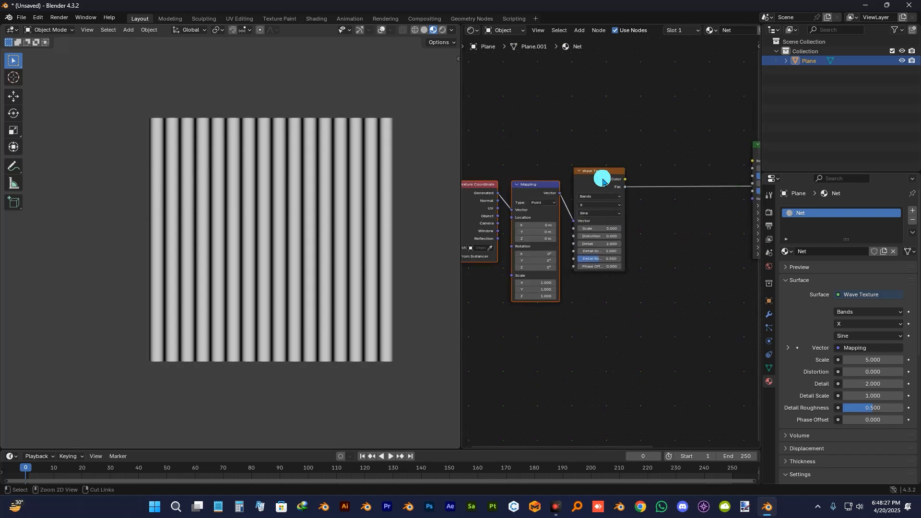
{"action": "middle_click_drag", "start_coordinate": [537, 154], "coordinate": [597, 122]}
{"action": "left_click", "coordinate": [581, 114]}
{"action": "left_click_drag", "start_coordinate": [581, 117], "coordinate": [644, 349]}
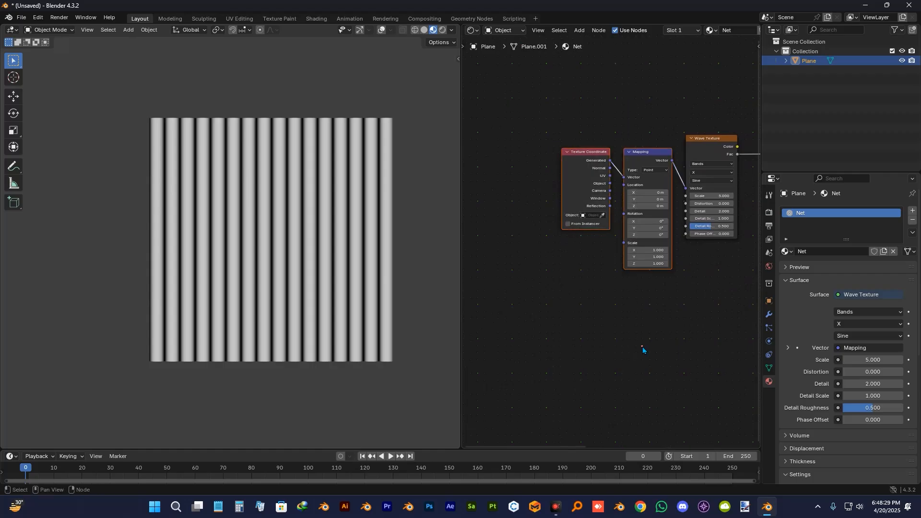
{"action": "left_click_drag", "start_coordinate": [646, 156], "coordinate": [576, 173]}
{"action": "scroll", "coordinate": [670, 221], "scroll_direction": "up", "scroll_amount": 1}
{"action": "middle_click_drag", "start_coordinate": [669, 222], "coordinate": [647, 226]}
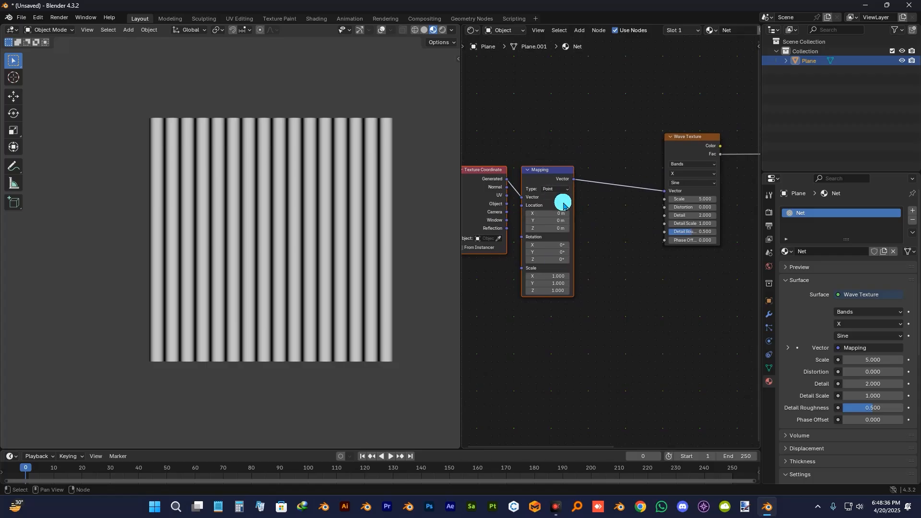
- Examine how the Texture Coordinate and Mapping nodes are connected to the Wave Texture
{"action": "middle_click_drag", "start_coordinate": [564, 204], "coordinate": [607, 199]}
{"action": "scroll", "coordinate": [577, 170], "scroll_direction": "up", "scroll_amount": 6}
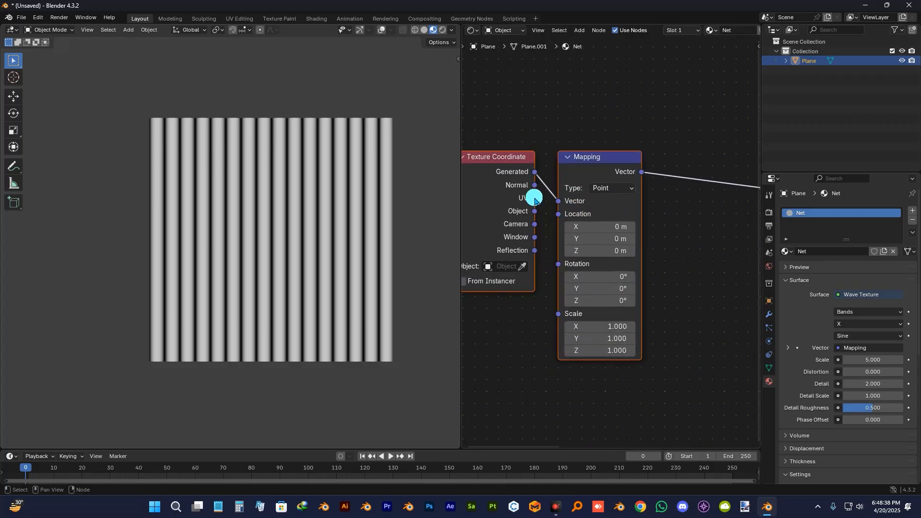
{"action": "scroll", "coordinate": [624, 208], "scroll_direction": "down", "scroll_amount": 8}
{"action": "middle_click_drag", "start_coordinate": [672, 232], "coordinate": [597, 247]}
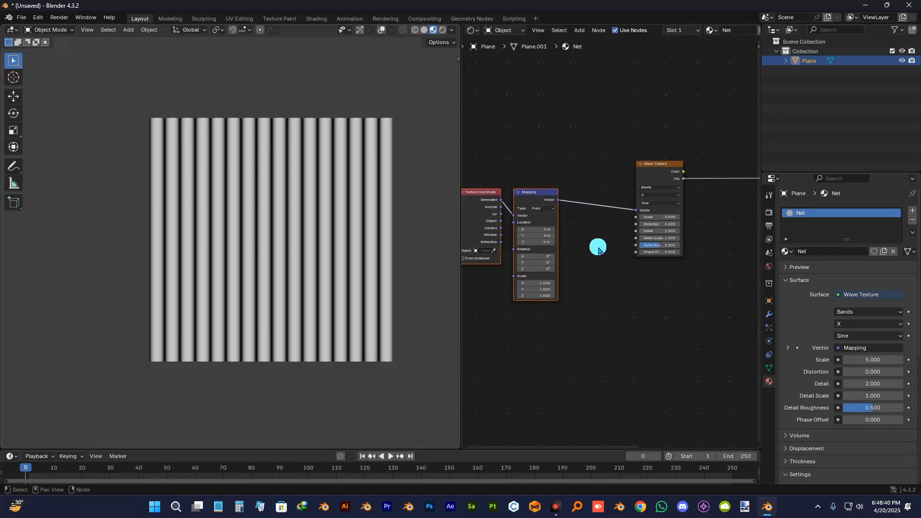
{"action": "scroll", "coordinate": [664, 288], "scroll_direction": "up", "scroll_amount": 3}
{"action": "middle_click_drag", "start_coordinate": [673, 292], "coordinate": [612, 297]}
{"action": "scroll", "coordinate": [624, 274], "scroll_direction": "down", "scroll_amount": 2}
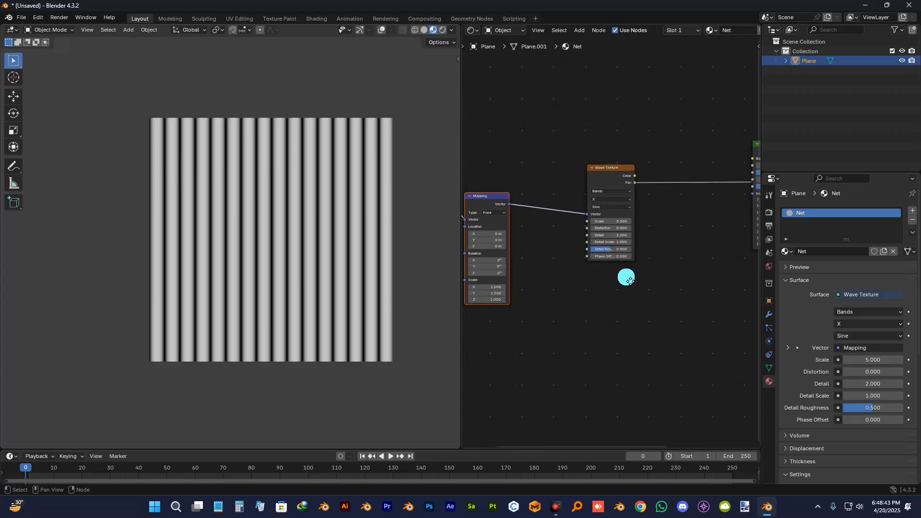
- Try the Rings wave type on the Wave Texture and return it to Bands
{"action": "scroll", "coordinate": [619, 200], "scroll_direction": "up", "scroll_amount": 3}
{"action": "left_click", "coordinate": [614, 169]}
{"action": "scroll", "coordinate": [625, 196], "scroll_direction": "up", "scroll_amount": 4}
{"action": "middle_click_drag", "start_coordinate": [672, 203], "coordinate": [682, 225]}
{"action": "scroll", "coordinate": [634, 218], "scroll_direction": "up", "scroll_amount": 3}
{"action": "middle_click_drag", "start_coordinate": [692, 279], "coordinate": [687, 250]}
{"action": "left_click", "coordinate": [617, 172]}
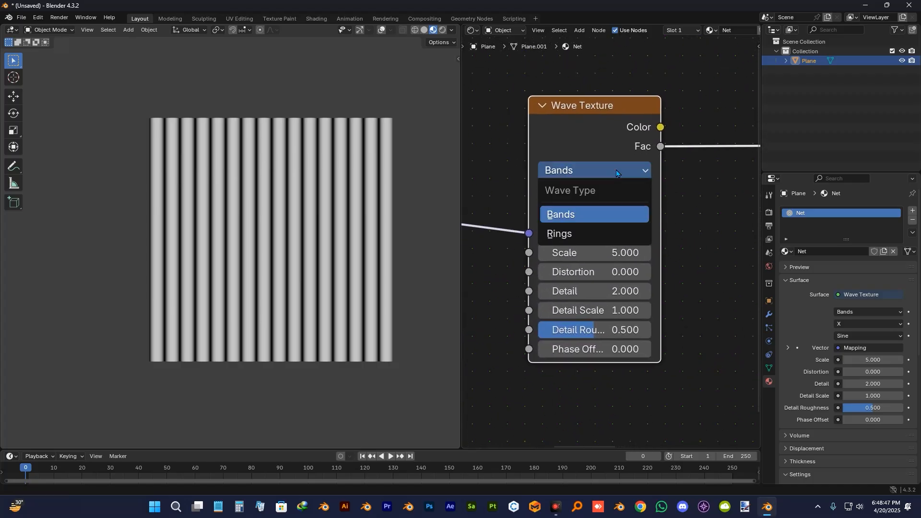
{"action": "left_click", "coordinate": [579, 233]}
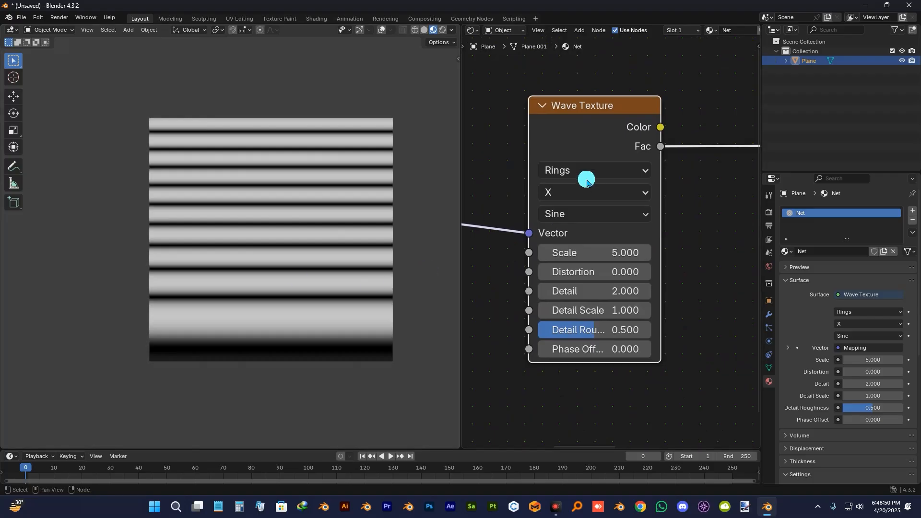
{"action": "left_click", "coordinate": [587, 181]}
{"action": "left_click", "coordinate": [582, 214]}
- Try the Y and Z band directions on the Wave Texture and return it to X
{"action": "left_click", "coordinate": [583, 191]}
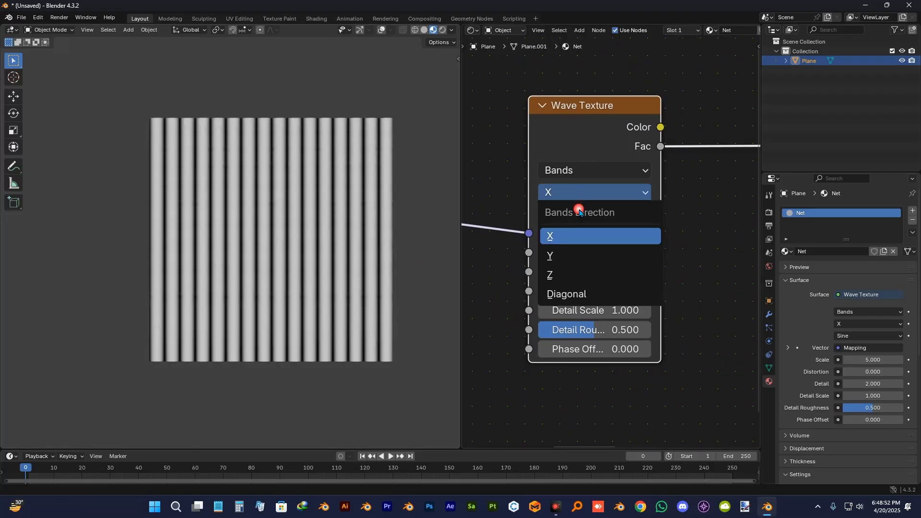
{"action": "left_click", "coordinate": [580, 255]}
{"action": "left_click", "coordinate": [581, 192]}
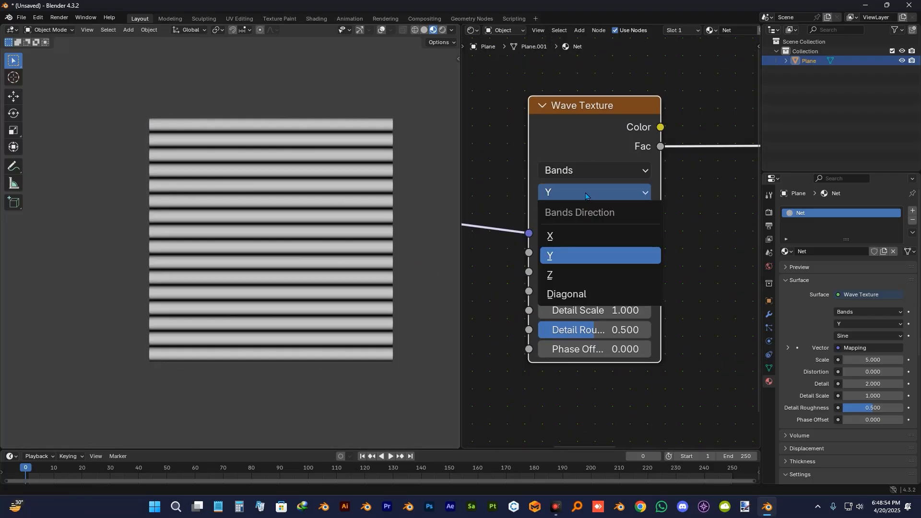
{"action": "left_click", "coordinate": [580, 275]}
{"action": "left_click", "coordinate": [581, 193]}
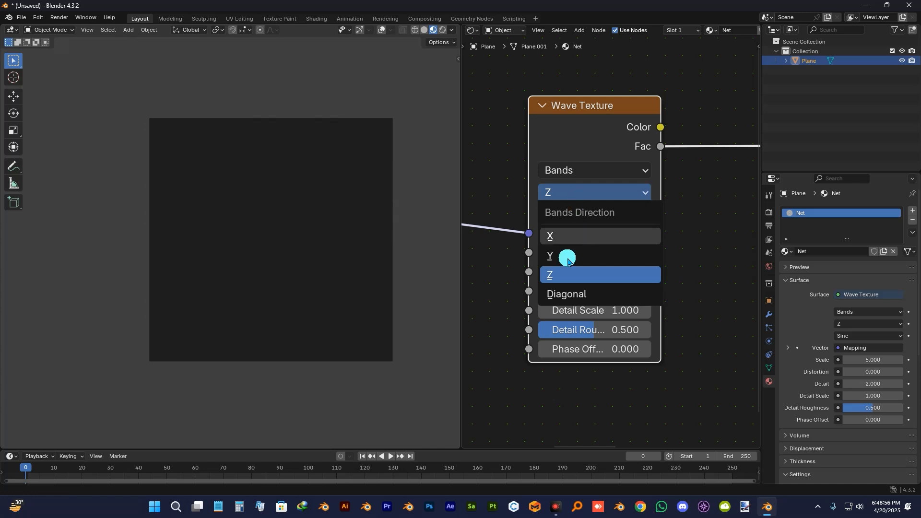
{"action": "left_click", "coordinate": [583, 237]}
{"action": "left_click", "coordinate": [581, 192]}
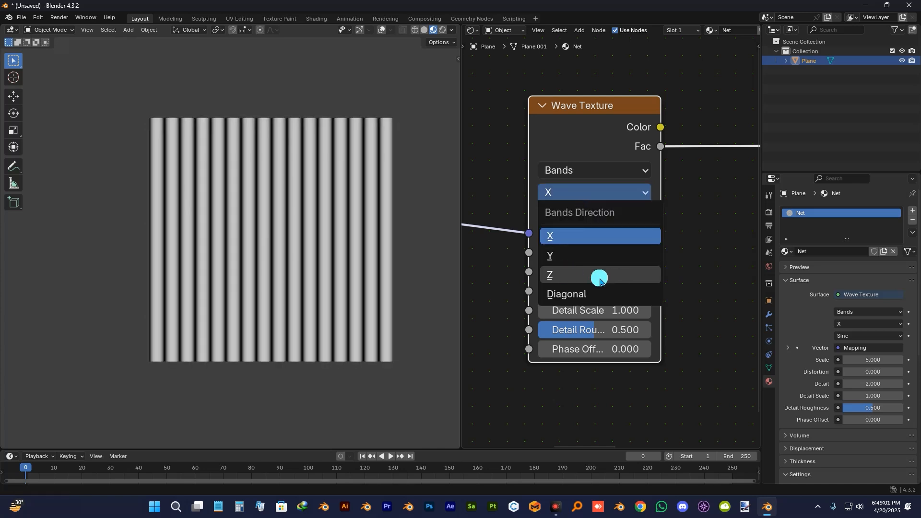
- Try the Saw and Triangle wave profiles on the Wave Texture and return it to Sine
{"action": "left_click", "coordinate": [568, 213]}
{"action": "left_click", "coordinate": [557, 276]}
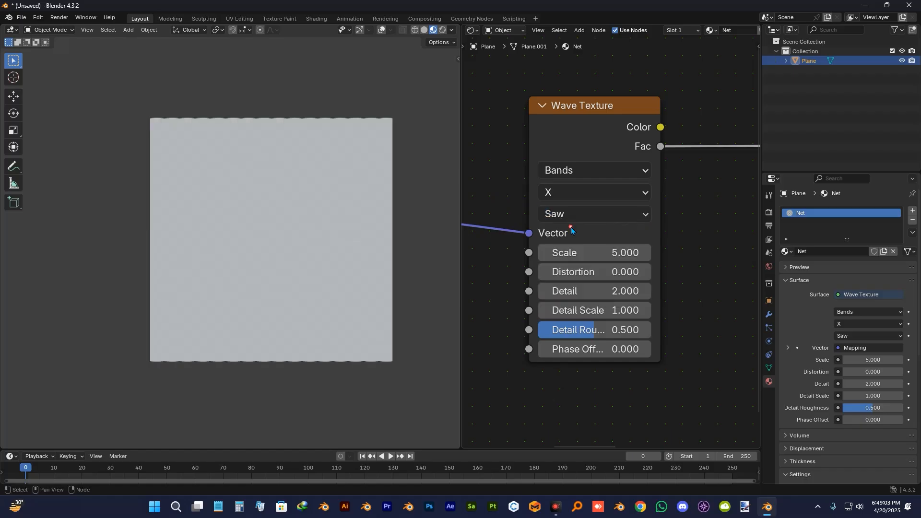
{"action": "scroll", "coordinate": [321, 254], "scroll_direction": "up", "scroll_amount": 3}
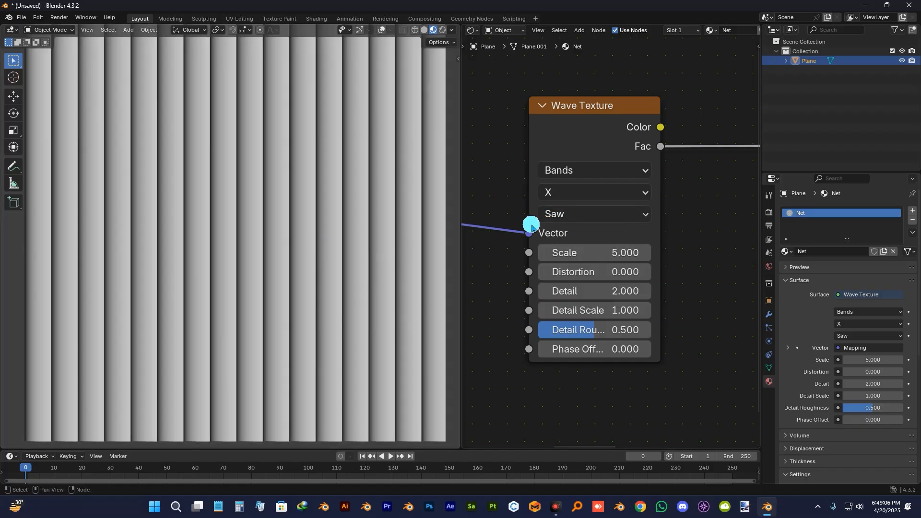
{"action": "left_click", "coordinate": [549, 214]}
{"action": "left_click", "coordinate": [560, 304]}
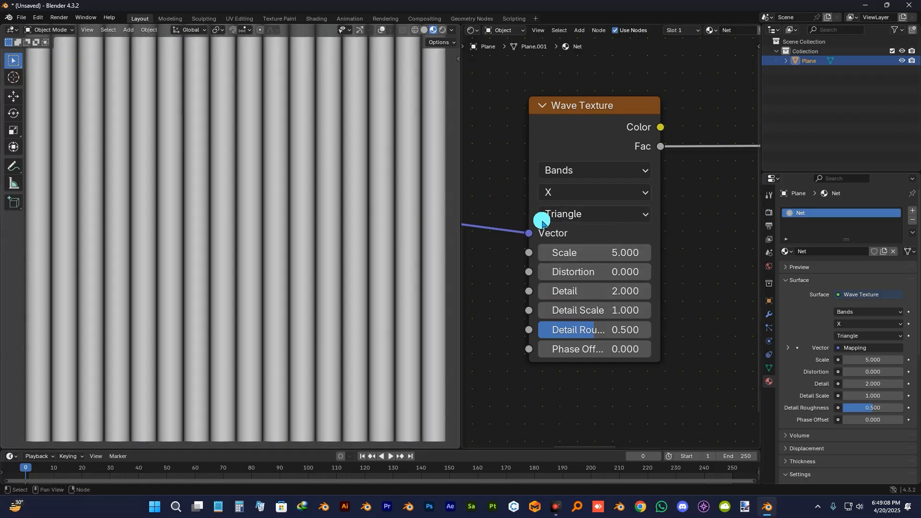
{"action": "left_click", "coordinate": [602, 217]}
{"action": "left_click", "coordinate": [589, 265]}
{"action": "scroll", "coordinate": [589, 200], "scroll_direction": "down", "scroll_amount": 1}
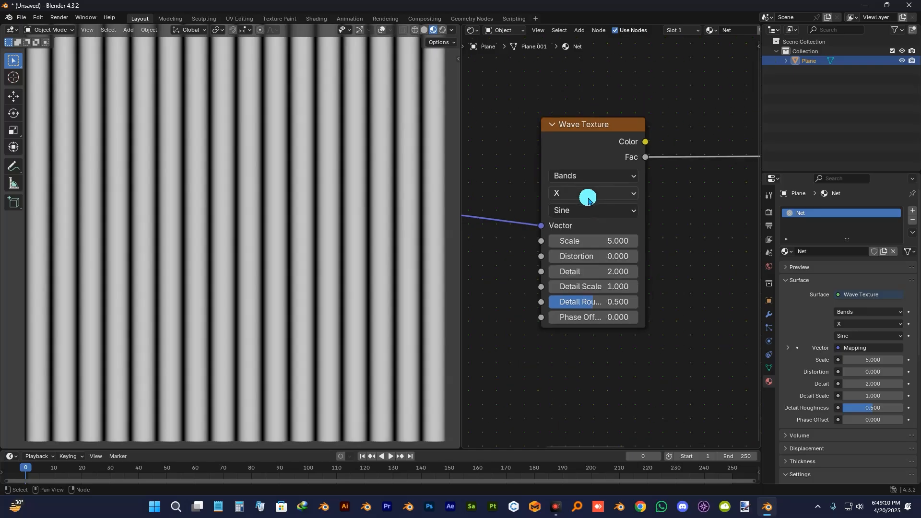
- Move the Wave Texture slightly higher and place a duplicate below it that keeps the link from the Mapping node
{"action": "scroll", "coordinate": [585, 193], "scroll_direction": "down", "scroll_amount": 10}
{"action": "middle_click_drag", "start_coordinate": [554, 277], "coordinate": [577, 240]}
{"action": "scroll", "coordinate": [618, 208], "scroll_direction": "up", "scroll_amount": 3}
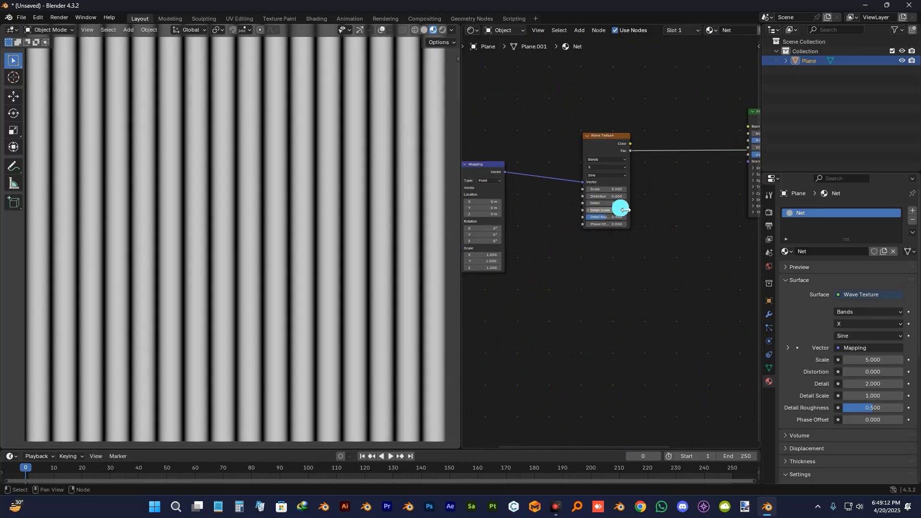
{"action": "left_click_drag", "start_coordinate": [612, 157], "coordinate": [589, 143]}
{"action": "scroll", "coordinate": [628, 218], "scroll_direction": "down", "scroll_amount": 4}
{"action": "middle_click_drag", "start_coordinate": [533, 248], "coordinate": [603, 262]}
{"action": "scroll", "coordinate": [582, 255], "scroll_direction": "up", "scroll_amount": 4}
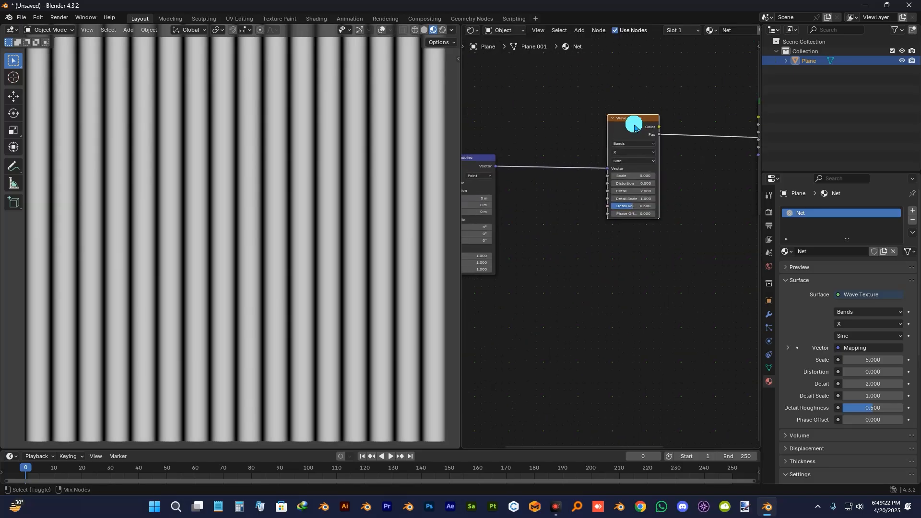
{"action": "key", "text": "shift+d"}
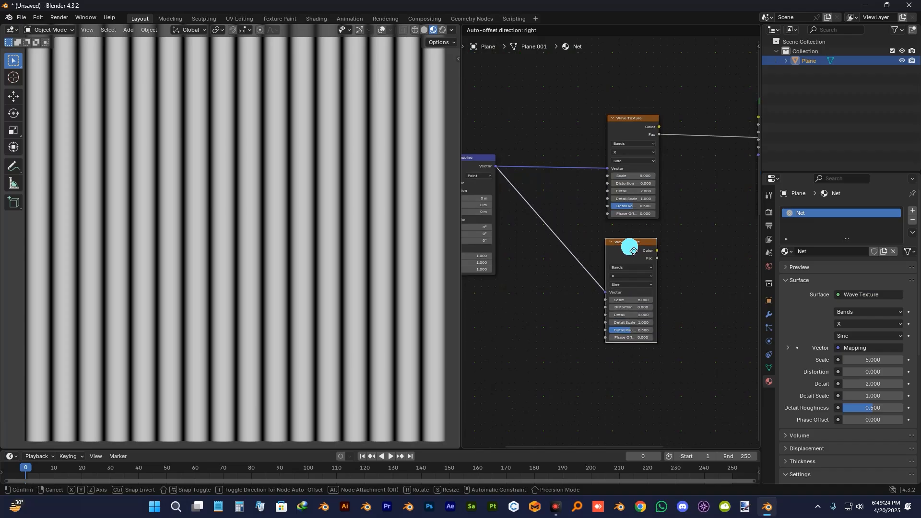
{"action": "left_click", "coordinate": [632, 250]}
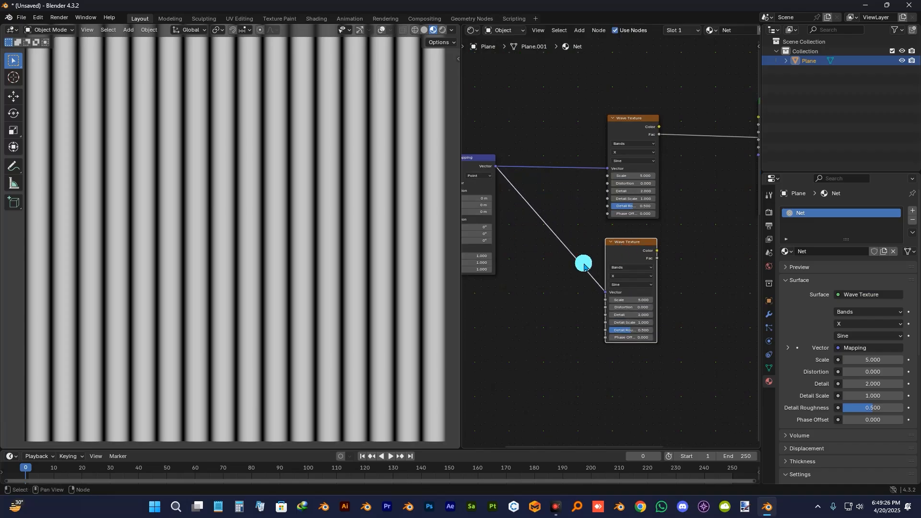
- Move the Principled BSDF off the preview link to a free spot below the Material Output
{"action": "scroll", "coordinate": [705, 307], "scroll_direction": "up", "scroll_amount": 1}
{"action": "middle_click_drag", "start_coordinate": [711, 299], "coordinate": [699, 326]}
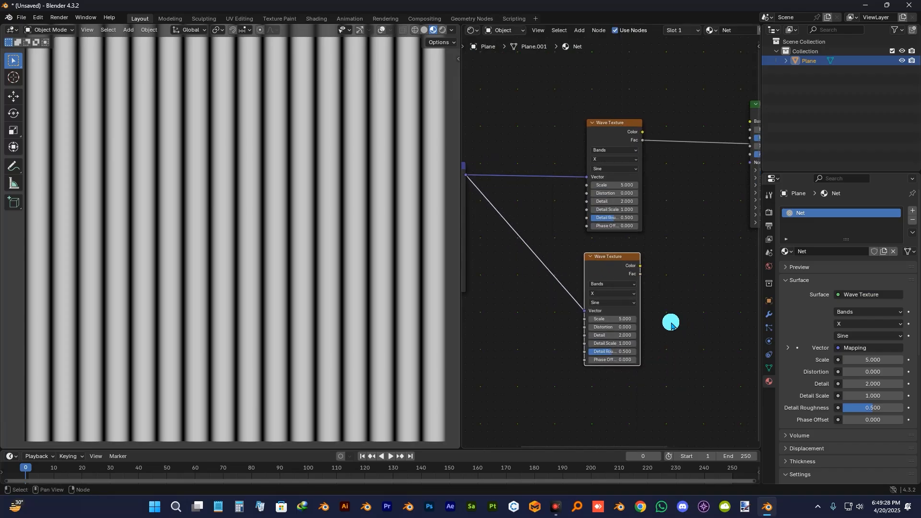
{"action": "scroll", "coordinate": [617, 273], "scroll_direction": "down", "scroll_amount": 3}
{"action": "middle_click_drag", "start_coordinate": [663, 233], "coordinate": [549, 261]}
{"action": "middle_click_drag", "start_coordinate": [598, 269], "coordinate": [517, 296]}
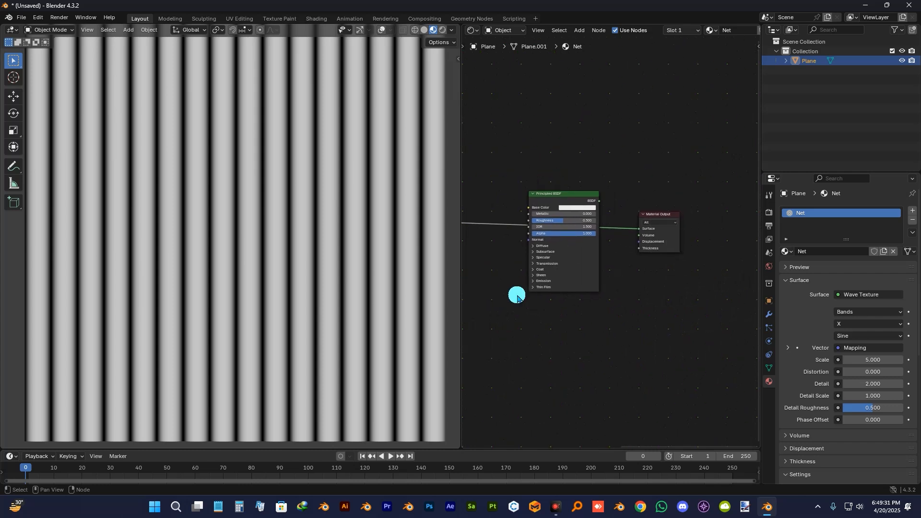
{"action": "left_click_drag", "start_coordinate": [570, 201], "coordinate": [668, 303]}
{"action": "middle_click_drag", "start_coordinate": [601, 294], "coordinate": [642, 239]}
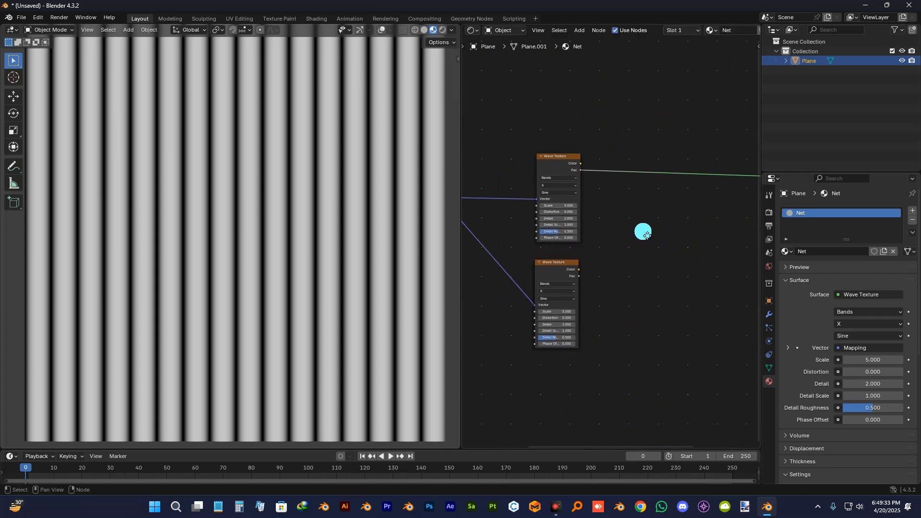
- Add a Mix Color node between the two Wave Textures and the Material Output
{"action": "middle_click_drag", "start_coordinate": [585, 154], "coordinate": [584, 172]}
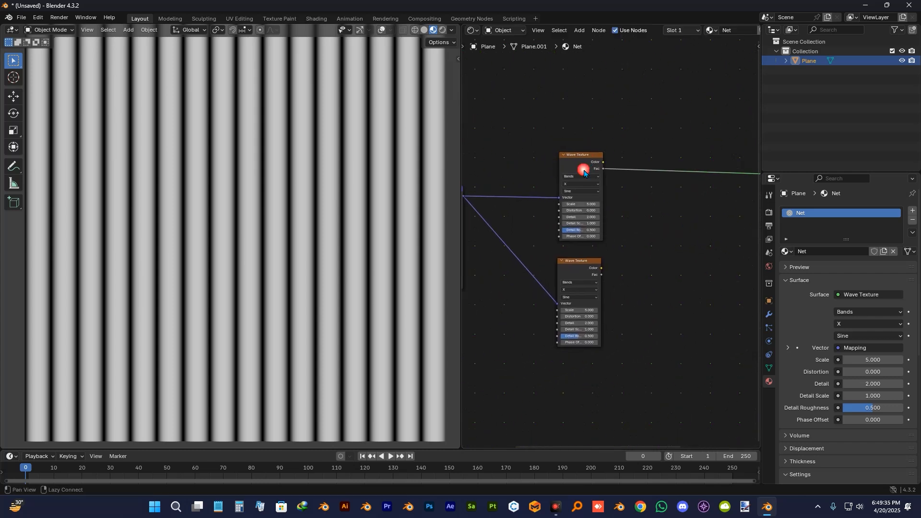
{"action": "middle_click_drag", "start_coordinate": [648, 286], "coordinate": [575, 299]}
{"action": "key", "text": "shift+a"}
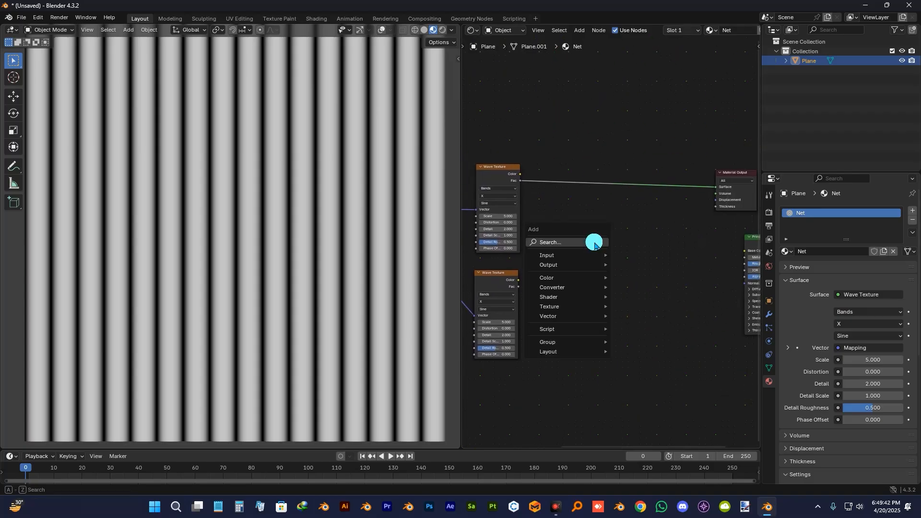
{"action": "left_click", "coordinate": [595, 243]}
{"action": "type", "text": "Mix colo"}
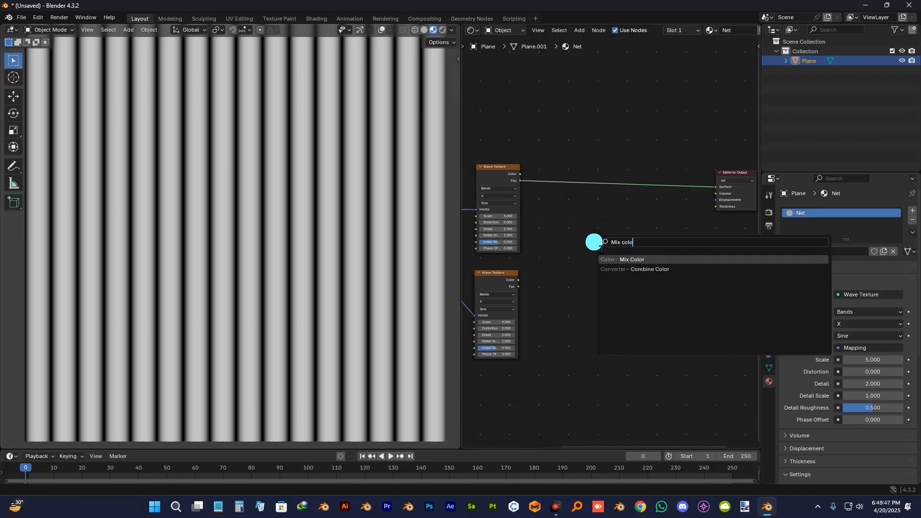
{"action": "left_click", "coordinate": [667, 259]}
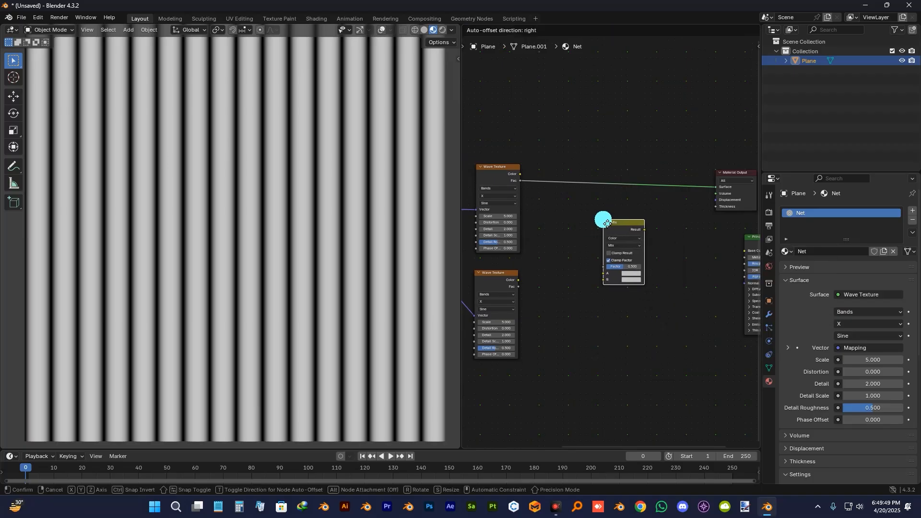
{"action": "left_click", "coordinate": [607, 223]}
- Set the Mix node's Factor to 1
{"action": "scroll", "coordinate": [653, 287], "scroll_direction": "up", "scroll_amount": 3}
{"action": "scroll", "coordinate": [549, 255], "scroll_direction": "left", "scroll_amount": 2}
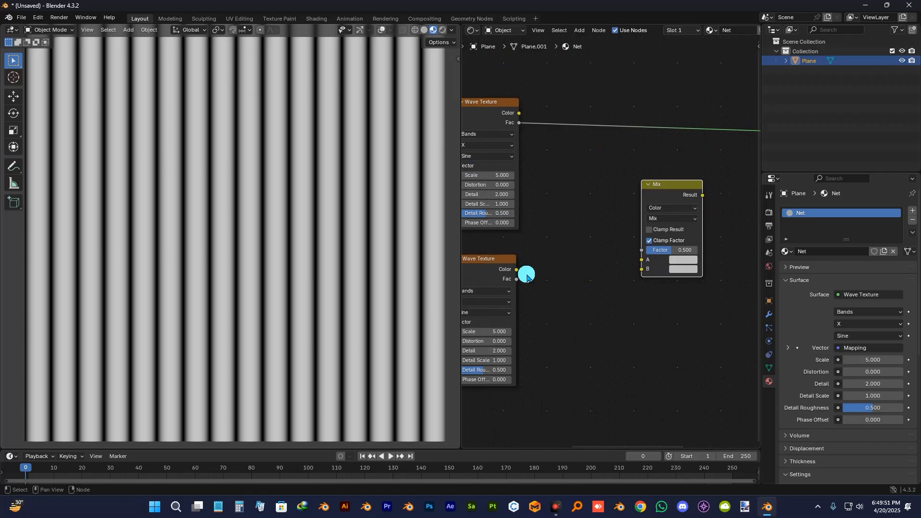
{"action": "scroll", "coordinate": [566, 287], "scroll_direction": "right", "scroll_amount": 4}
{"action": "left_click", "coordinate": [595, 274]}
{"action": "type", "text": "1"}
{"action": "key", "text": "Return"}
{"action": "scroll", "coordinate": [531, 288], "scroll_direction": "down", "scroll_amount": 2}
{"action": "scroll", "coordinate": [537, 277], "scroll_direction": "left", "scroll_amount": 2}
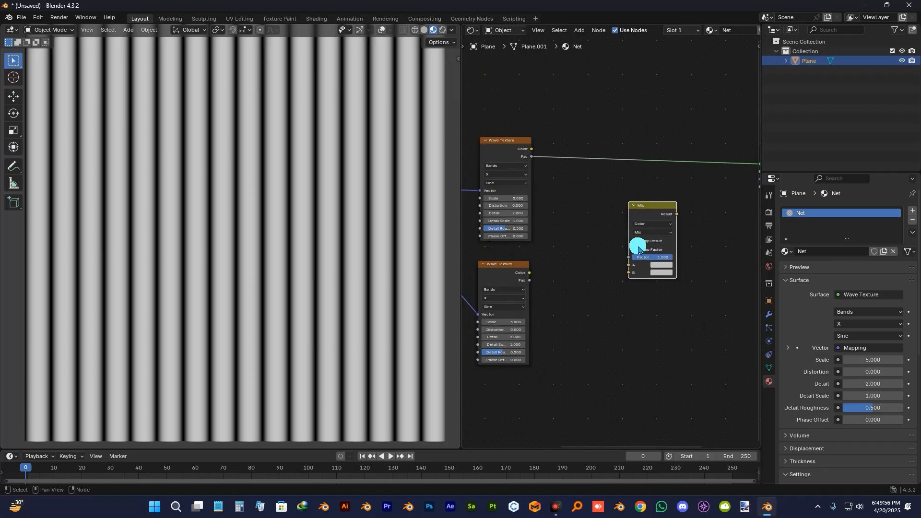
- Cut the preview link between the upper Wave Texture's Fac output and the Material Output
{"action": "middle_click_drag", "start_coordinate": [641, 236], "coordinate": [651, 212]}
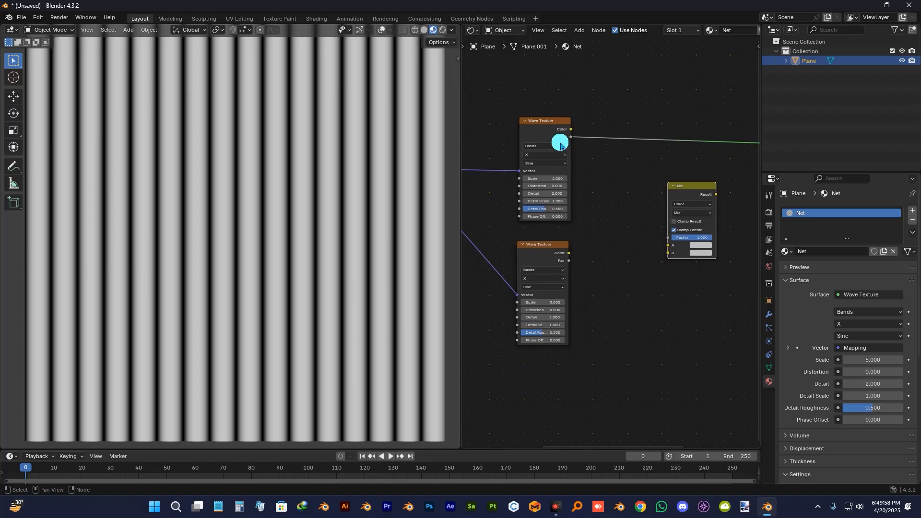
{"action": "right_click_drag", "start_coordinate": [628, 106], "coordinate": [610, 160], "text": "ctrl"}
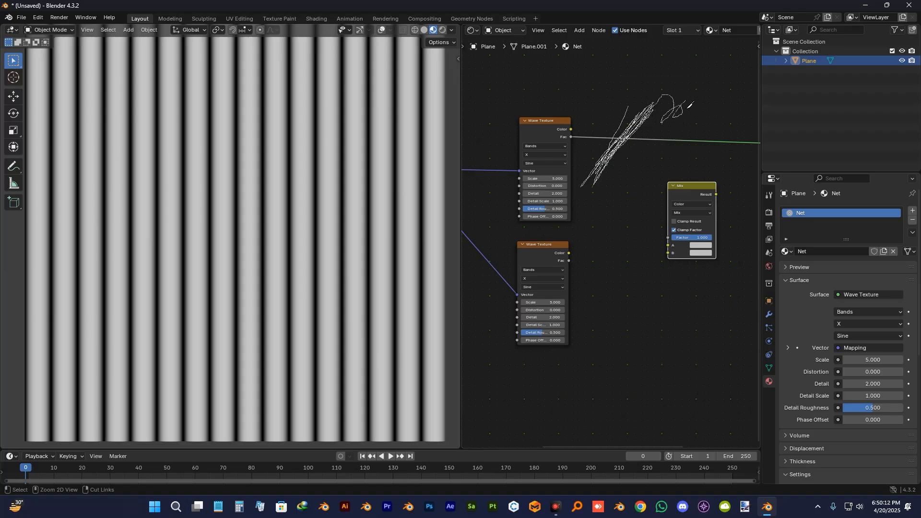
{"action": "right_click_drag", "start_coordinate": [610, 193], "coordinate": [616, 172], "text": "ctrl"}
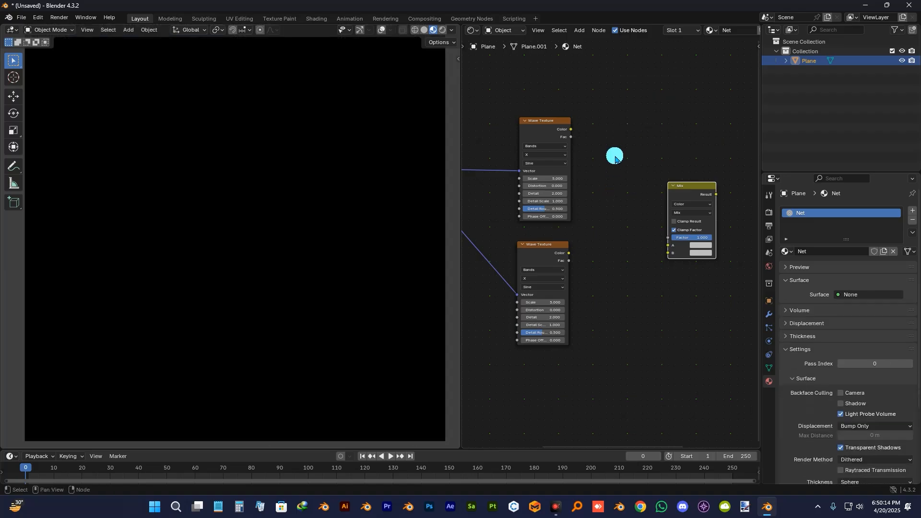
- Preview the upper Wave Texture on the plane again and cut each of its new links to the Material Output
{"action": "left_click", "coordinate": [559, 138], "text": "ctrl+shift"}
{"action": "right_click_drag", "start_coordinate": [662, 97], "coordinate": [617, 179], "text": "ctrl"}
{"action": "left_click", "coordinate": [555, 128], "text": "ctrl+shift"}
{"action": "right_click_drag", "start_coordinate": [654, 99], "coordinate": [619, 178], "text": "ctrl"}
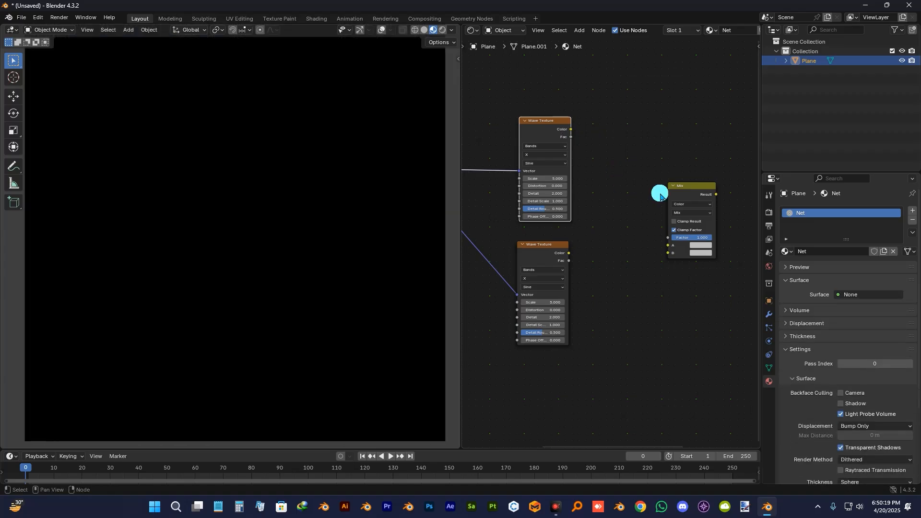
- Connect the upper Wave Texture's Fac output to the Mix node's A input and the lower one's Fac to B
{"action": "scroll", "coordinate": [641, 186], "scroll_direction": "up", "scroll_amount": 1}
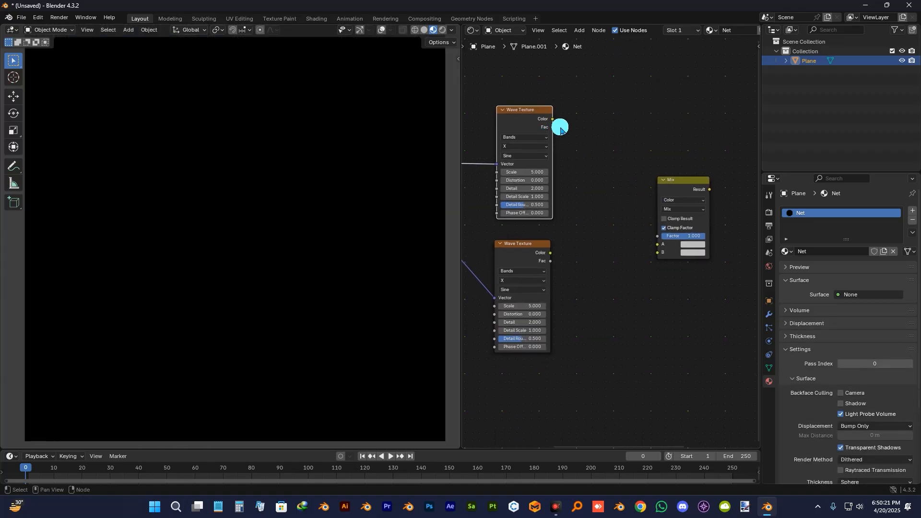
{"action": "left_click_drag", "start_coordinate": [552, 129], "coordinate": [555, 130]}
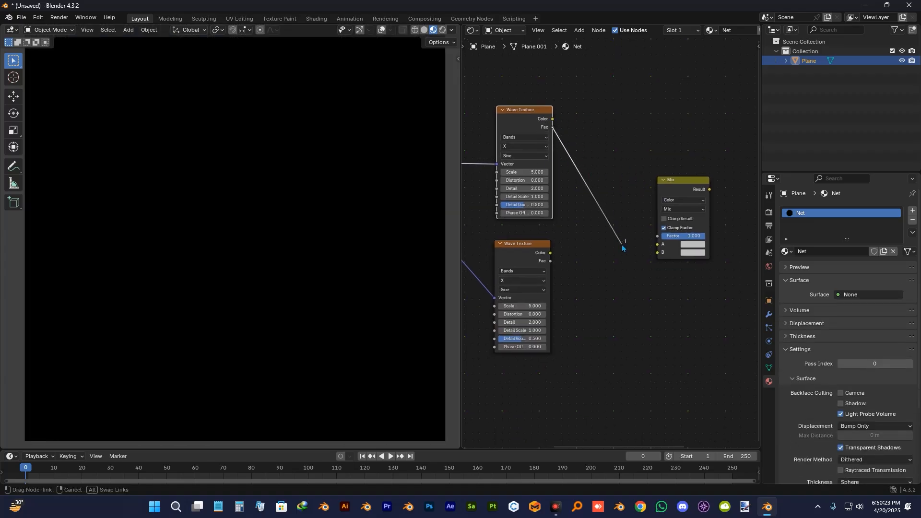
{"action": "left_click_drag", "start_coordinate": [658, 249], "coordinate": [658, 248]}
{"action": "left_click_drag", "start_coordinate": [550, 261], "coordinate": [657, 254]}
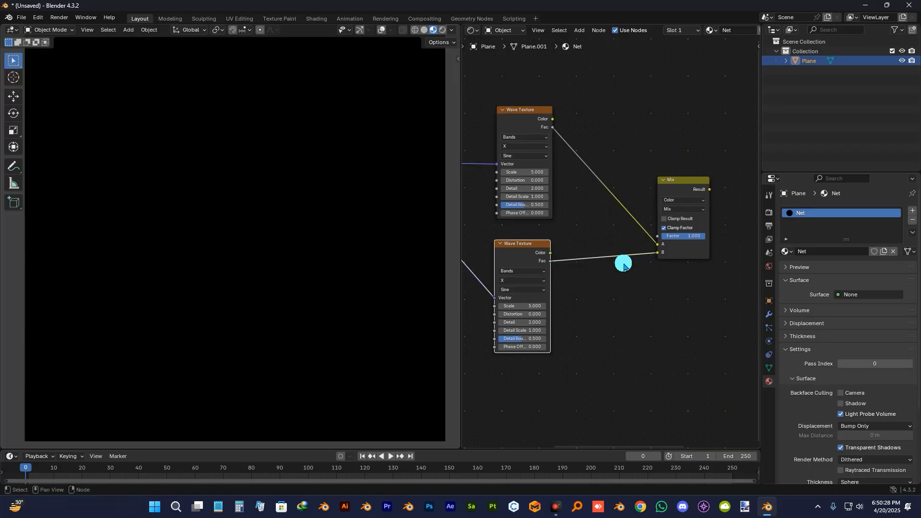
- Reposition the Mix node between the Wave Textures and the Material Output
{"action": "scroll", "coordinate": [624, 256], "scroll_direction": "down", "scroll_amount": 3}
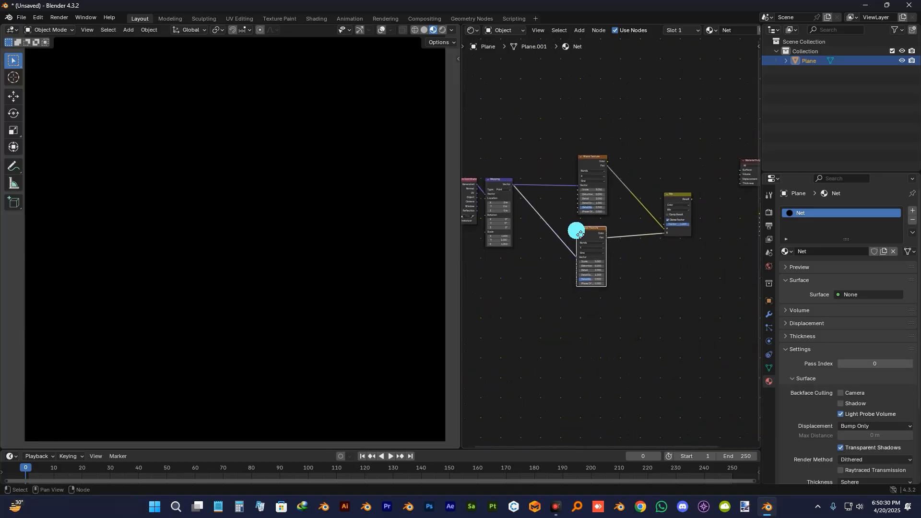
{"action": "scroll", "coordinate": [557, 251], "scroll_direction": "down", "scroll_amount": 2}
{"action": "left_click_drag", "start_coordinate": [591, 182], "coordinate": [643, 323]}
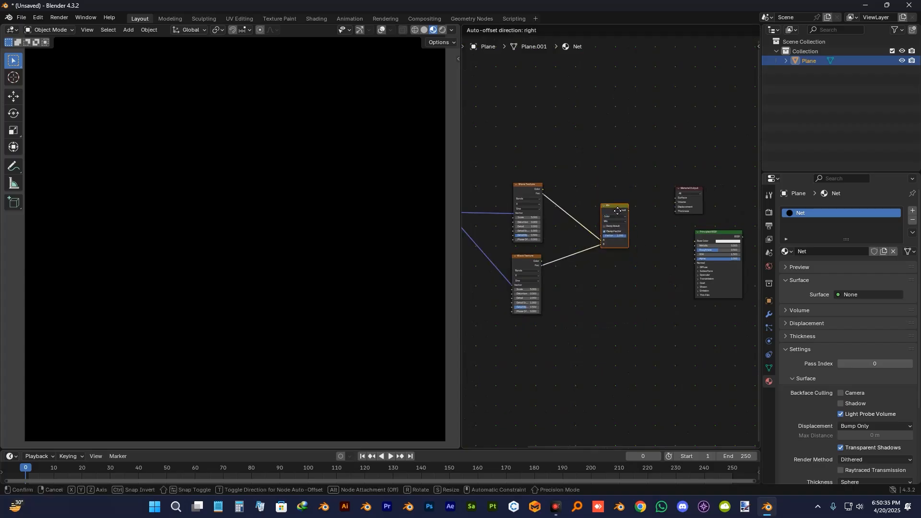
- Set the Mix node's blending mode to Multiply
{"action": "key", "text": "KP_Decimal"}
{"action": "middle_click_drag", "start_coordinate": [682, 251], "coordinate": [687, 251]}
{"action": "left_click", "coordinate": [627, 156]}
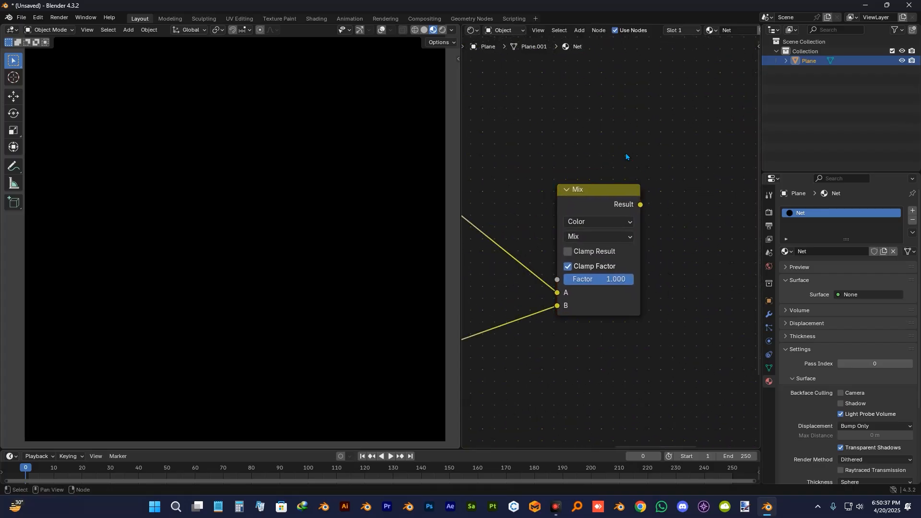
{"action": "scroll", "coordinate": [604, 205], "scroll_direction": "up", "scroll_amount": 3}
{"action": "middle_click_drag", "start_coordinate": [603, 208], "coordinate": [615, 194]}
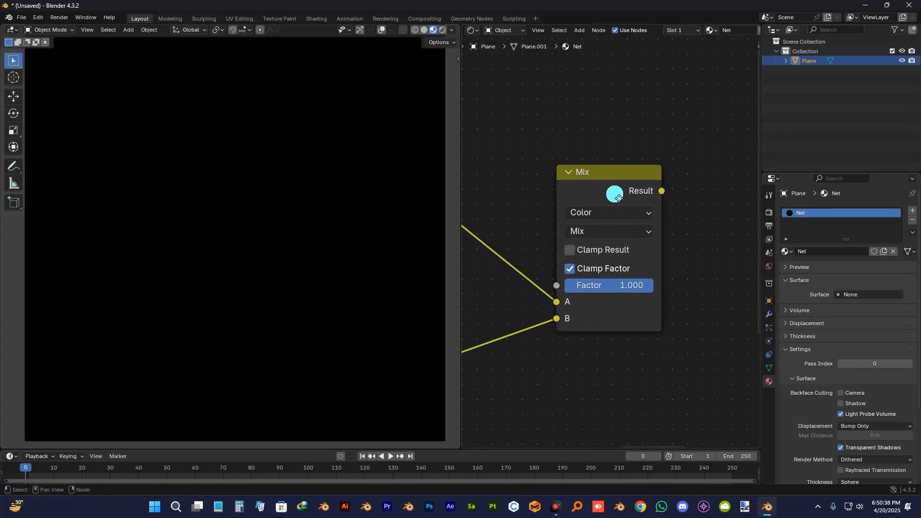
{"action": "left_click", "coordinate": [603, 232]}
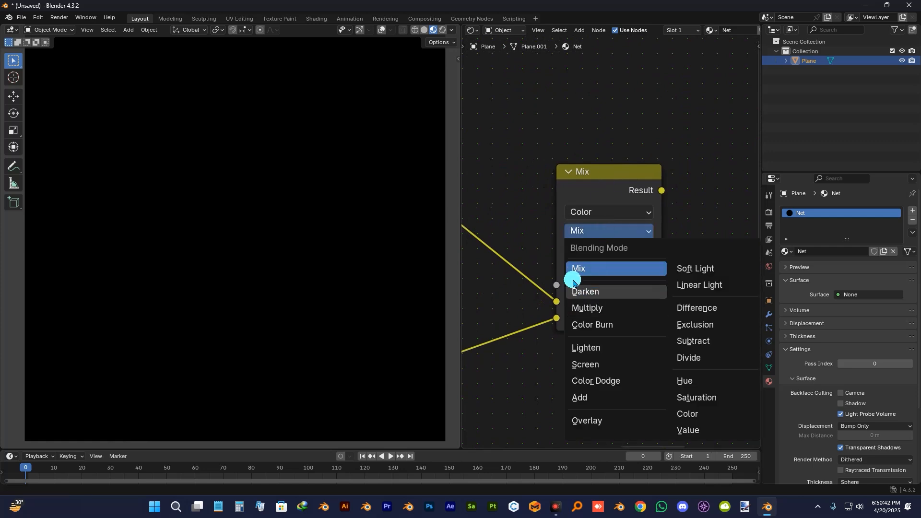
{"action": "left_click", "coordinate": [618, 310]}
- Preview the Multiply node's result on the plane through the Material Output's Surface input
{"action": "scroll", "coordinate": [619, 315], "scroll_direction": "down", "scroll_amount": 3}
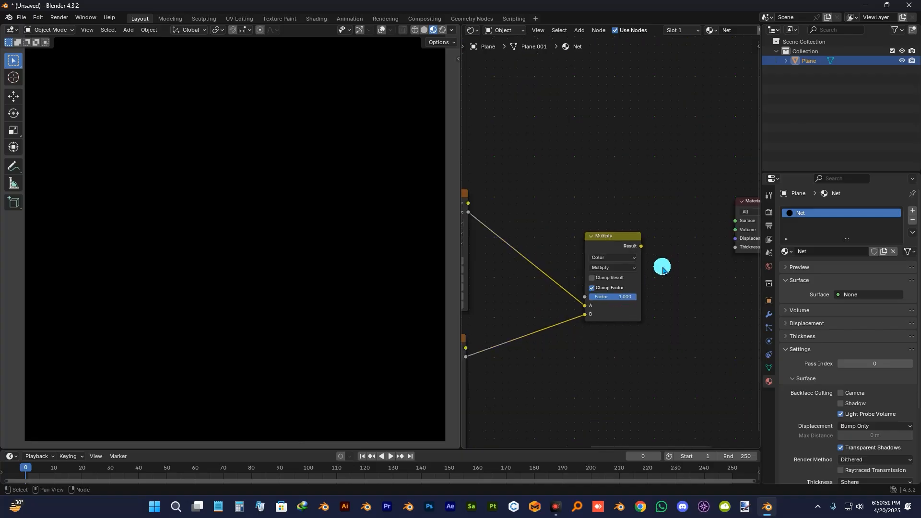
{"action": "scroll", "coordinate": [663, 269], "scroll_direction": "up", "scroll_amount": 1}
{"action": "scroll", "coordinate": [654, 257], "scroll_direction": "up", "scroll_amount": 1}
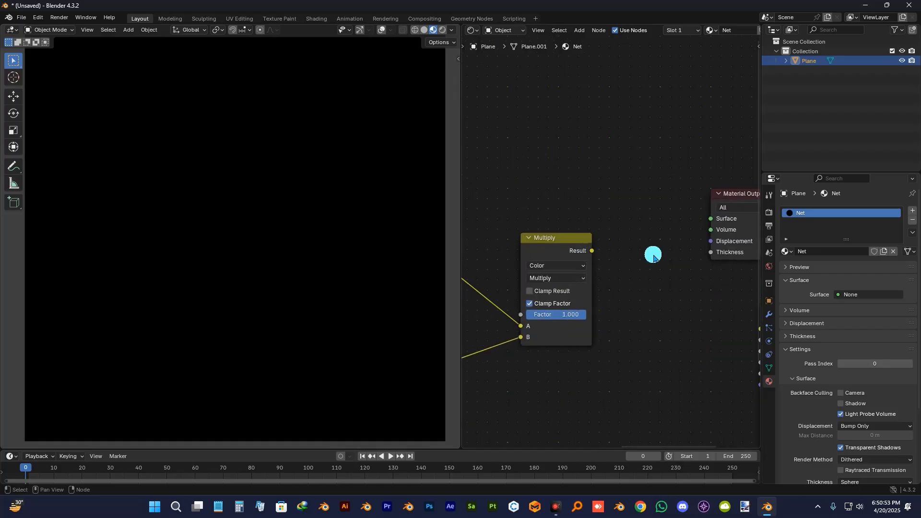
{"action": "middle_click_drag", "start_coordinate": [653, 257], "coordinate": [632, 264]}
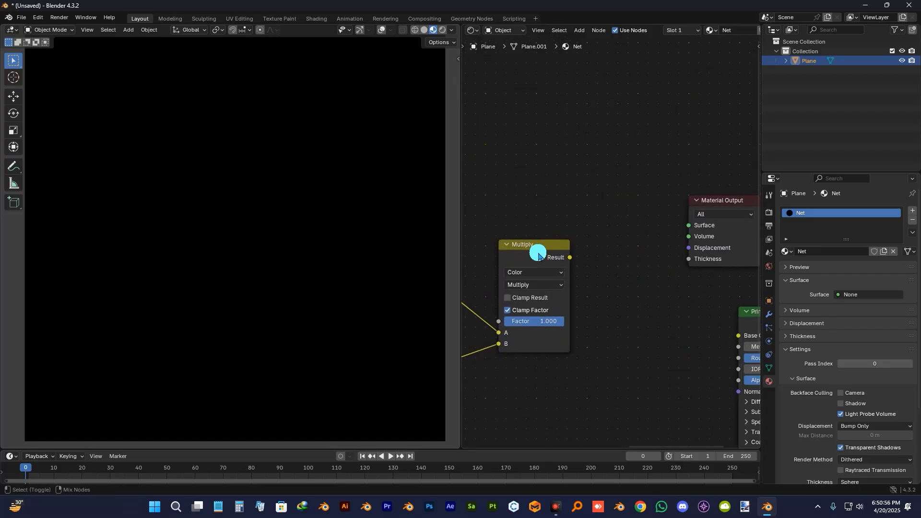
{"action": "left_click", "coordinate": [539, 257], "text": "ctrl+shift"}
{"action": "scroll", "coordinate": [540, 254], "scroll_direction": "down", "scroll_amount": 2}
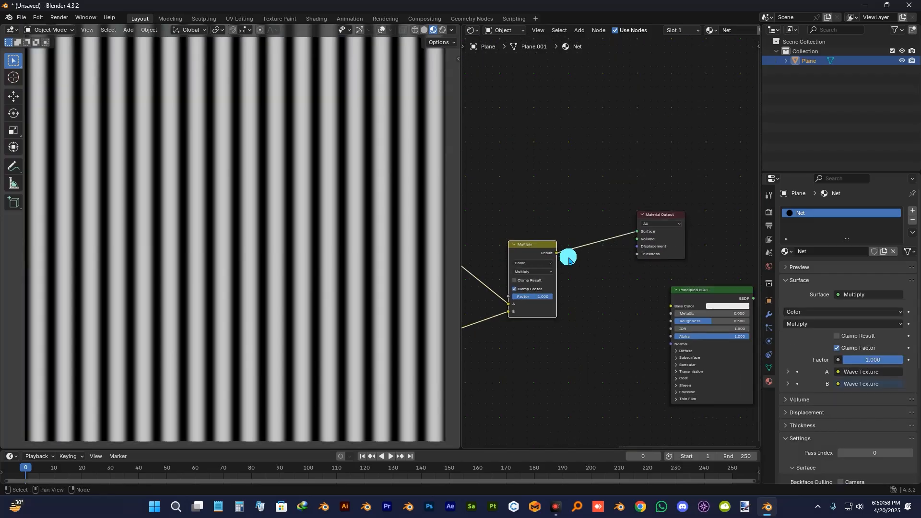
- Move the Texture Coordinate and Mapping nodes down to centre them between the two Wave Textures
{"action": "middle_click_drag", "start_coordinate": [506, 333], "coordinate": [590, 278]}
{"action": "scroll", "coordinate": [366, 246], "scroll_direction": "down", "scroll_amount": 2}
{"action": "middle_click_drag", "start_coordinate": [560, 242], "coordinate": [643, 244]}
{"action": "middle_click_drag", "start_coordinate": [535, 247], "coordinate": [666, 266]}
{"action": "left_click_drag", "start_coordinate": [533, 89], "coordinate": [645, 232]}
{"action": "left_click_drag", "start_coordinate": [623, 159], "coordinate": [610, 211]}
{"action": "left_click", "coordinate": [655, 175]}
- Set the lower Wave Texture's bands direction to Y
{"action": "middle_click_drag", "start_coordinate": [682, 184], "coordinate": [565, 222]}
{"action": "scroll", "coordinate": [668, 237], "scroll_direction": "up", "scroll_amount": 2}
{"action": "scroll", "coordinate": [623, 254], "scroll_direction": "up", "scroll_amount": 4}
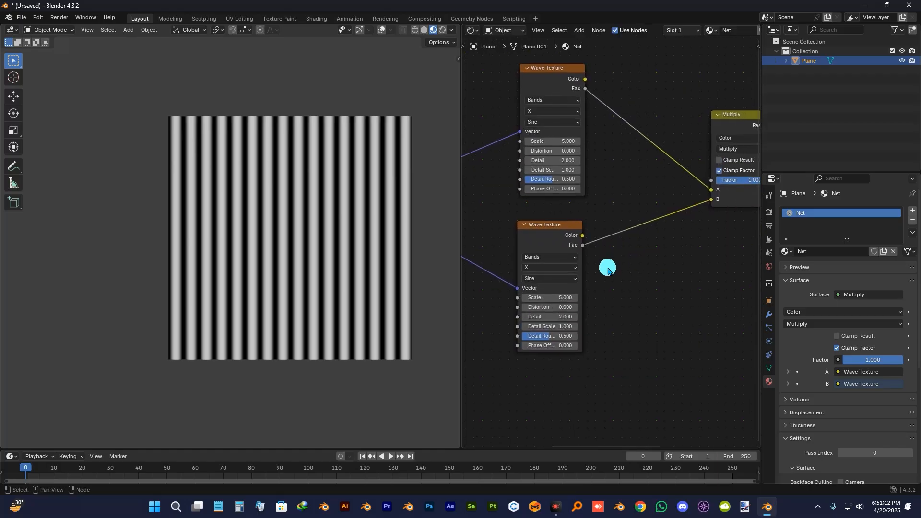
{"action": "scroll", "coordinate": [571, 250], "scroll_direction": "up", "scroll_amount": 1}
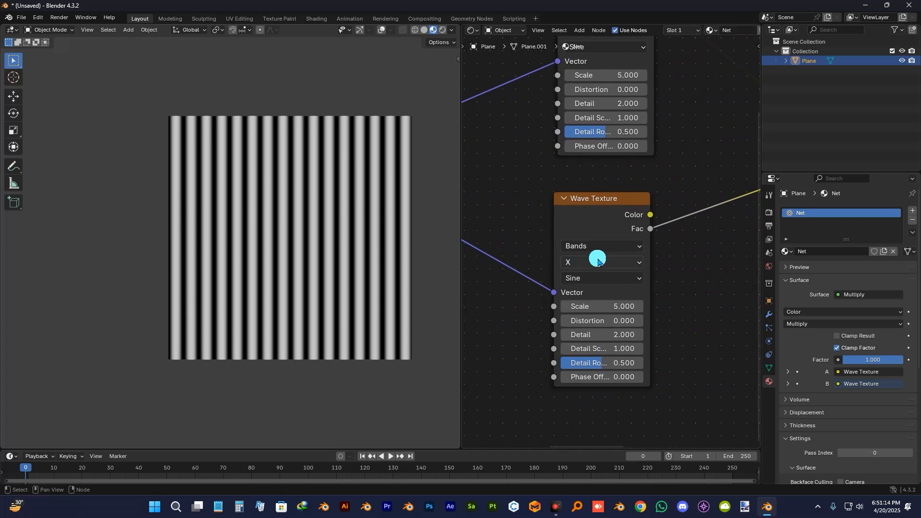
{"action": "left_click", "coordinate": [598, 262]}
{"action": "left_click", "coordinate": [594, 310]}
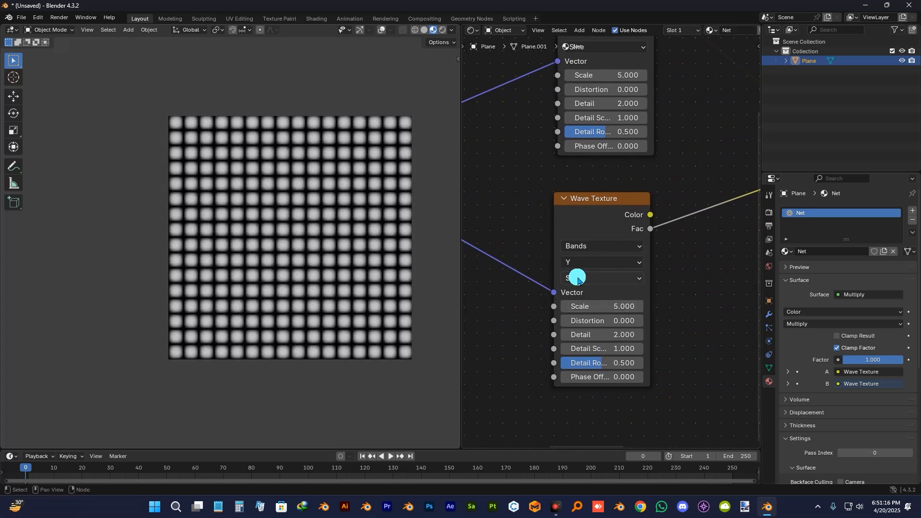
- Compare both Wave Textures' settings and examine the combined pattern on the plane, close up and as a whole
{"action": "middle_click_drag", "start_coordinate": [609, 194], "coordinate": [611, 325]}
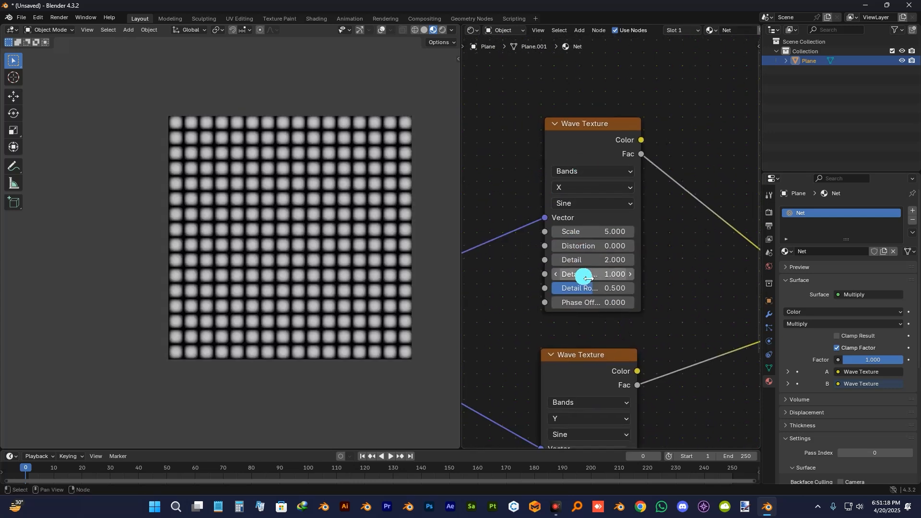
{"action": "scroll", "coordinate": [575, 281], "scroll_direction": "down", "scroll_amount": 1}
{"action": "middle_click_drag", "start_coordinate": [568, 288], "coordinate": [578, 201]}
{"action": "scroll", "coordinate": [325, 259], "scroll_direction": "up", "scroll_amount": 5}
{"action": "scroll", "coordinate": [276, 231], "scroll_direction": "down", "scroll_amount": 4}
{"action": "scroll", "coordinate": [252, 211], "scroll_direction": "up", "scroll_amount": 3}
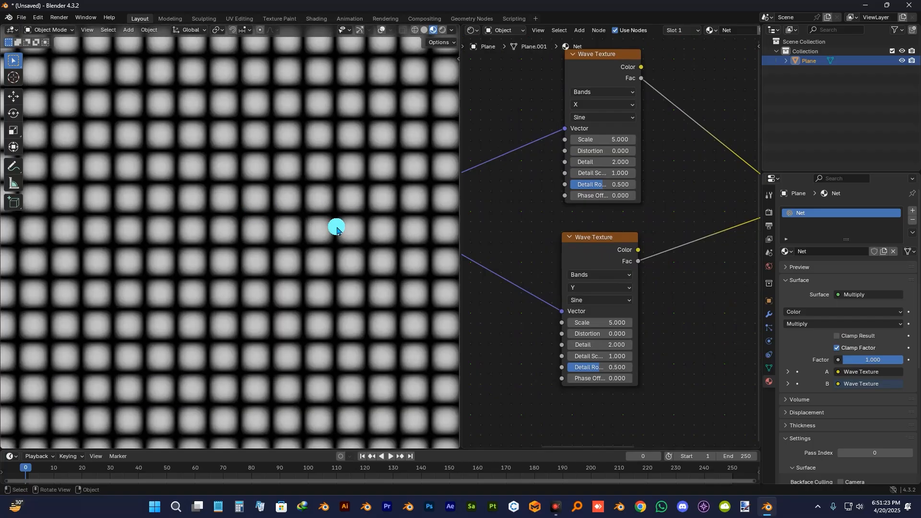
{"action": "scroll", "coordinate": [337, 231], "scroll_direction": "down", "scroll_amount": 4}
{"action": "scroll", "coordinate": [269, 213], "scroll_direction": "up", "scroll_amount": 1}
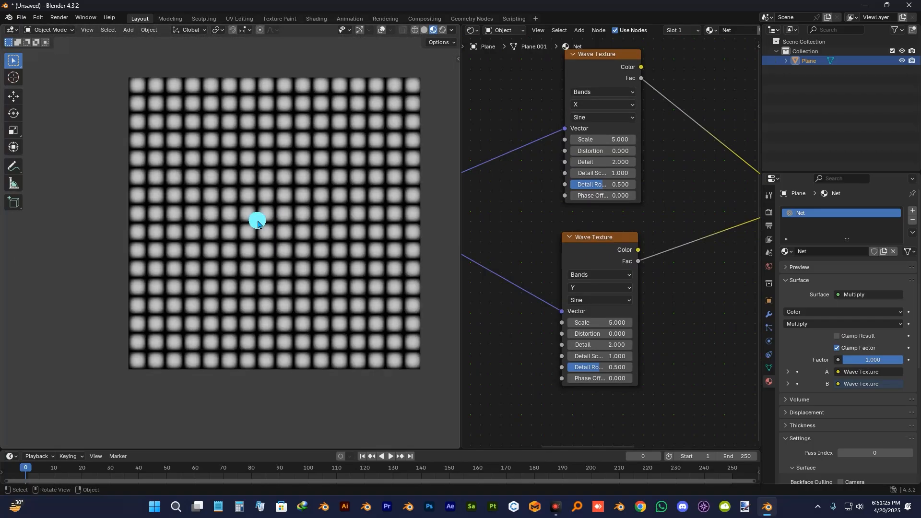
{"action": "scroll", "coordinate": [298, 223], "scroll_direction": "up", "scroll_amount": 4}
{"action": "scroll", "coordinate": [373, 233], "scroll_direction": "up", "scroll_amount": 5}
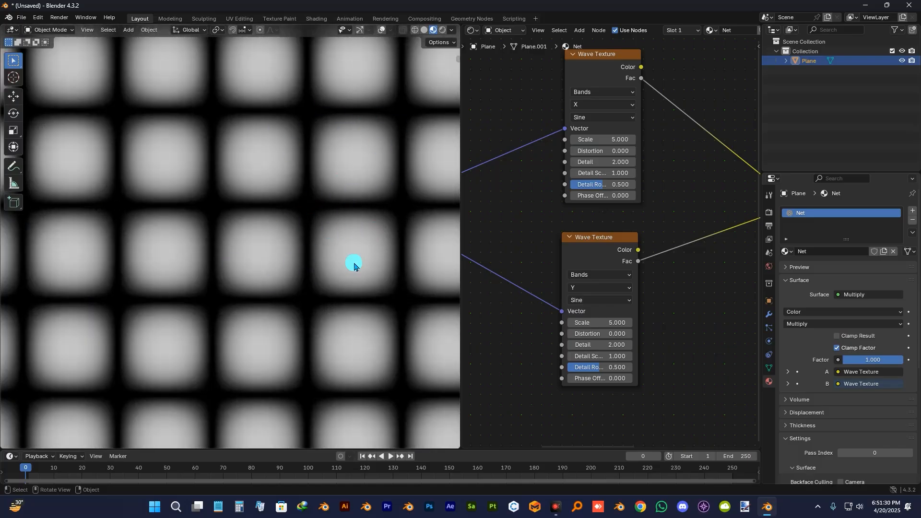
- Move the Multiply node and the Material Output further apart to make room between them
{"action": "scroll", "coordinate": [662, 238], "scroll_direction": "down", "scroll_amount": 3}
{"action": "middle_click_drag", "start_coordinate": [667, 250], "coordinate": [615, 295]}
{"action": "scroll", "coordinate": [557, 323], "scroll_direction": "up", "scroll_amount": 1}
{"action": "left_click_drag", "start_coordinate": [581, 203], "coordinate": [523, 199]}
{"action": "middle_click_drag", "start_coordinate": [616, 255], "coordinate": [566, 284]}
{"action": "left_click", "coordinate": [658, 201]}
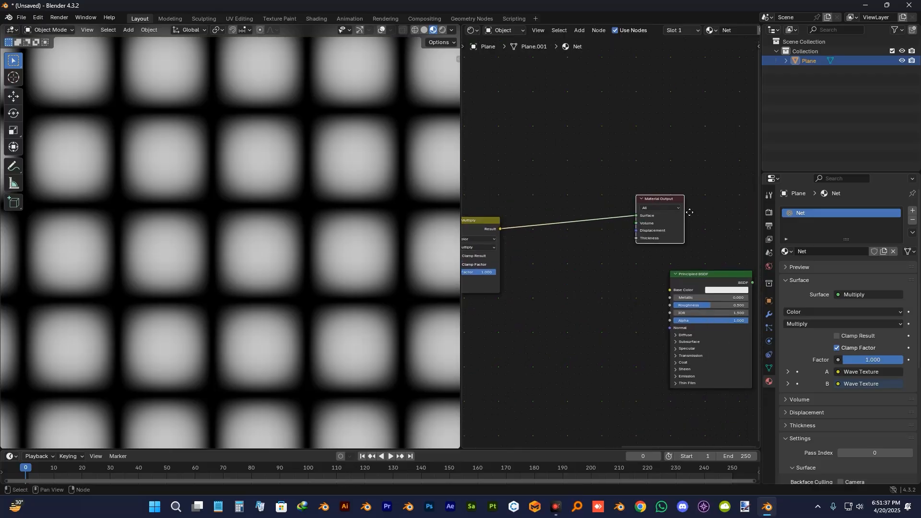
{"action": "key", "text": "g"}
{"action": "left_click", "coordinate": [700, 224]}
{"action": "middle_click_drag", "start_coordinate": [520, 240], "coordinate": [608, 219]}
{"action": "left_click_drag", "start_coordinate": [571, 202], "coordinate": [565, 201]}
{"action": "left_click", "coordinate": [656, 216]}
- Insert a Color Ramp node on the link between the Multiply node and the Material Output
{"action": "middle_click_drag", "start_coordinate": [657, 260], "coordinate": [570, 290]}
{"action": "scroll", "coordinate": [570, 290], "scroll_direction": "up", "scroll_amount": 2}
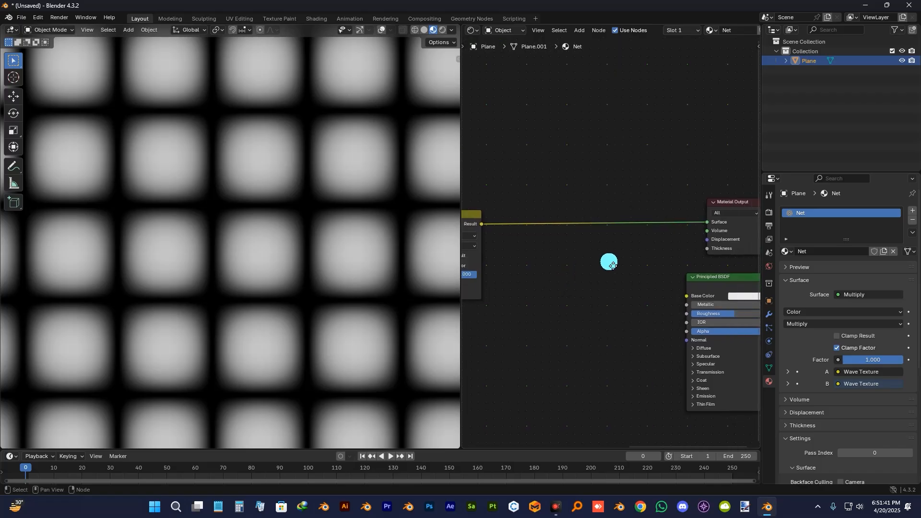
{"action": "key", "text": "shift+a"}
{"action": "left_click", "coordinate": [593, 193]}
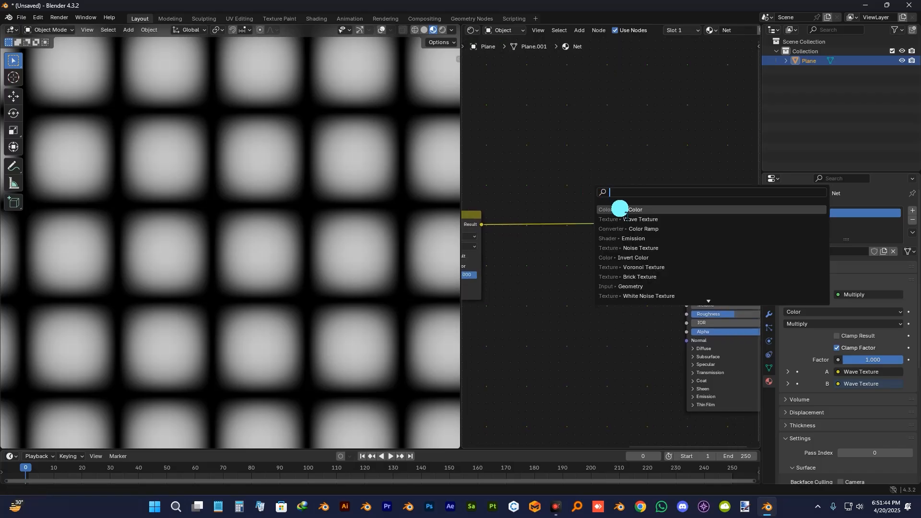
{"action": "left_click", "coordinate": [674, 233]}
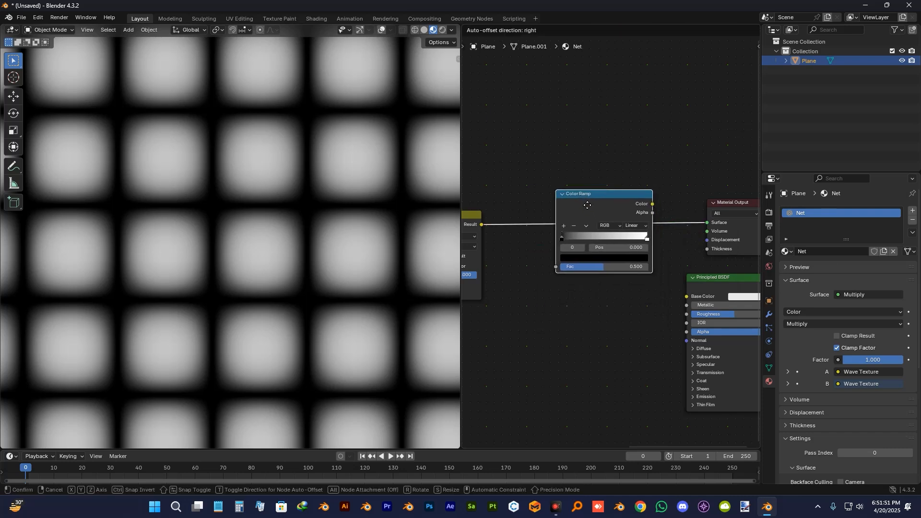
{"action": "left_click", "coordinate": [587, 205]}
{"action": "scroll", "coordinate": [562, 294], "scroll_direction": "down", "scroll_amount": 1}
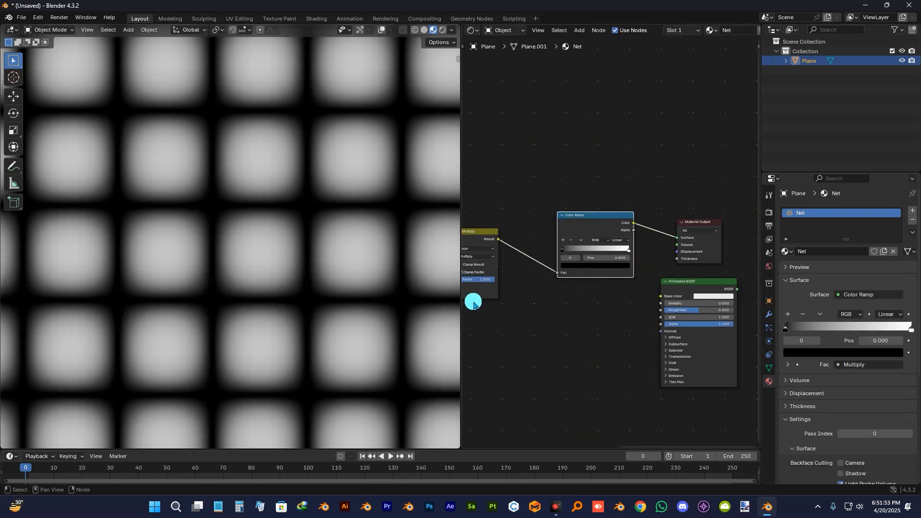
- Move the Color Ramp's black stop to 0.427 and its white stop to 0.436
{"action": "scroll", "coordinate": [557, 261], "scroll_direction": "up", "scroll_amount": 5}
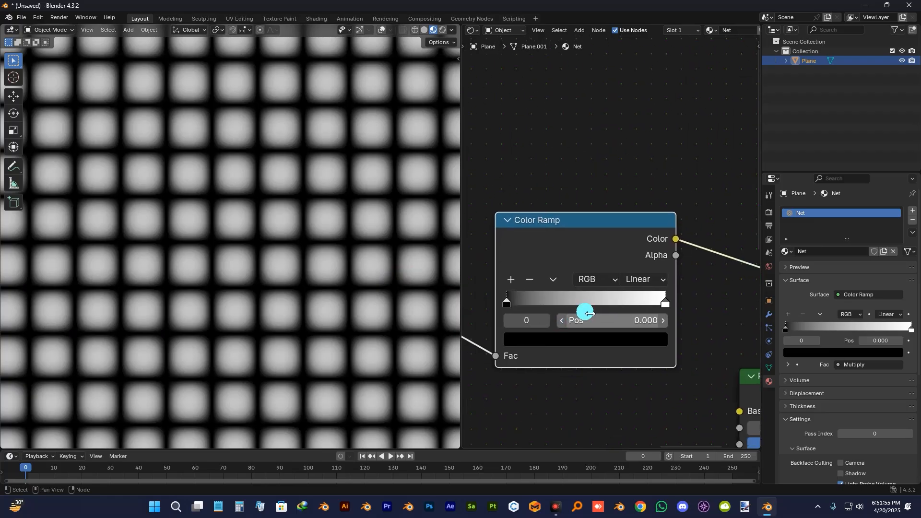
{"action": "middle_click_drag", "start_coordinate": [588, 313], "coordinate": [636, 277]}
{"action": "left_click_drag", "start_coordinate": [554, 269], "coordinate": [622, 264]}
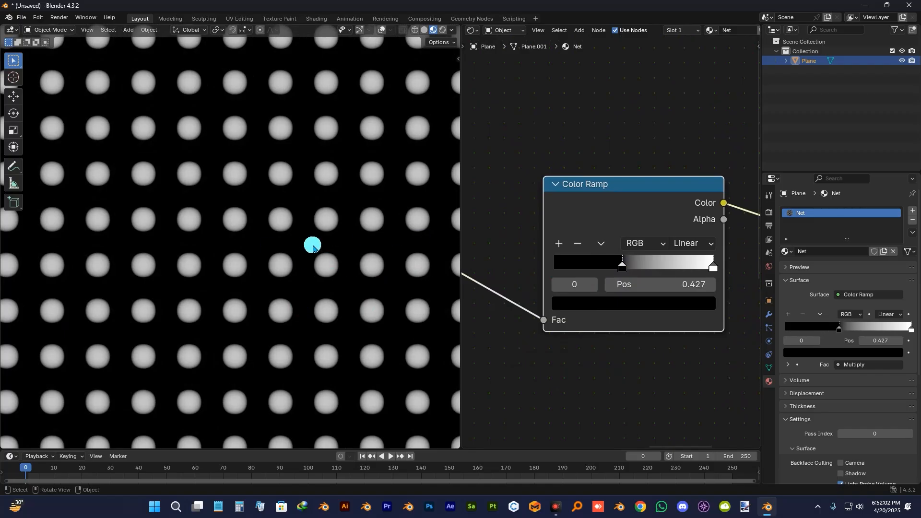
{"action": "left_click_drag", "start_coordinate": [712, 267], "coordinate": [623, 267]}
- Examine the edges of the light shapes close up and their spacing across the whole plane
{"action": "scroll", "coordinate": [631, 264], "scroll_direction": "up", "scroll_amount": 3}
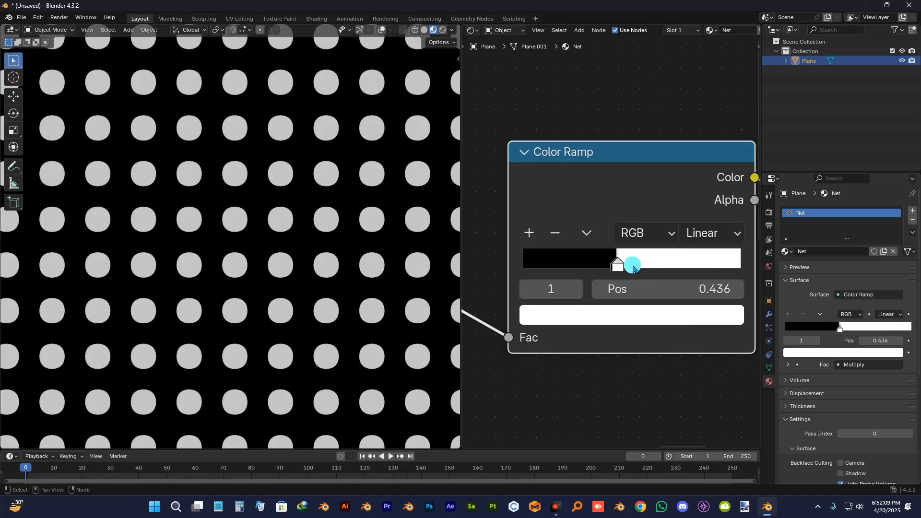
{"action": "scroll", "coordinate": [340, 262], "scroll_direction": "up", "scroll_amount": 5}
{"action": "scroll", "coordinate": [331, 262], "scroll_direction": "up", "scroll_amount": 3}
{"action": "scroll", "coordinate": [319, 267], "scroll_direction": "down", "scroll_amount": 15}
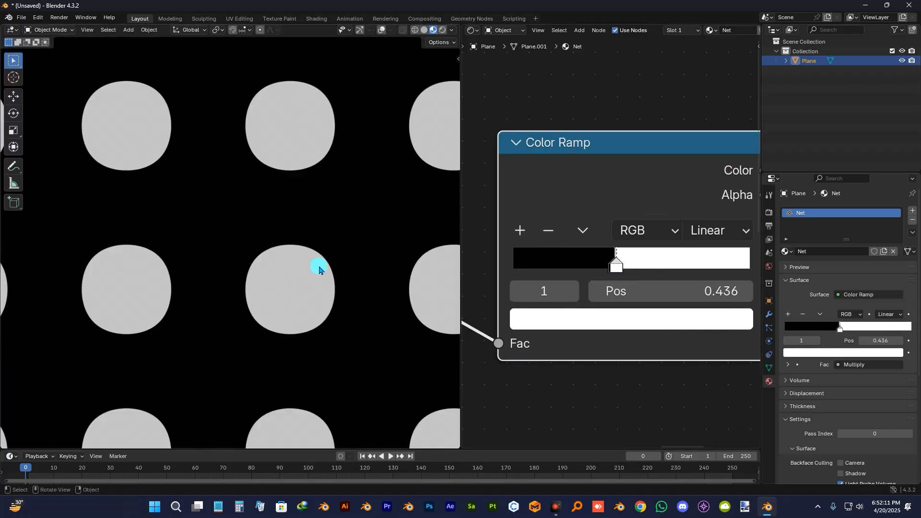
{"action": "scroll", "coordinate": [313, 295], "scroll_direction": "up", "scroll_amount": 7}
{"action": "scroll", "coordinate": [308, 289], "scroll_direction": "down", "scroll_amount": 4}
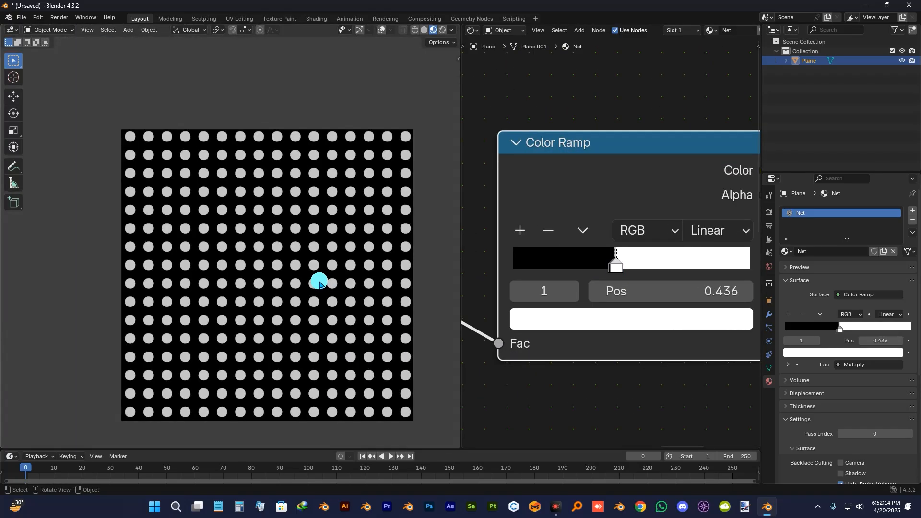
- Move the Color Ramp's black stop to 0.127 and its white stop to 0.132 for thinner net strands
{"action": "scroll", "coordinate": [592, 288], "scroll_direction": "down", "scroll_amount": 1, "text": "shift"}
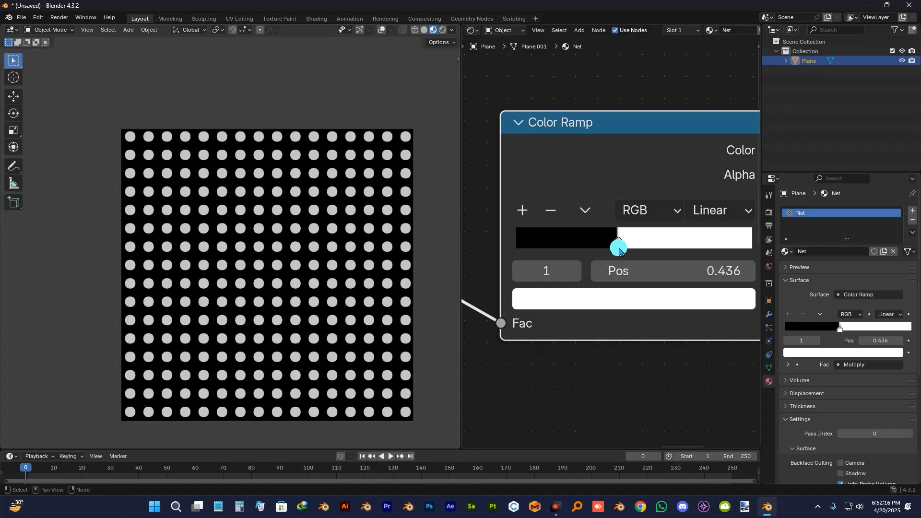
{"action": "left_click_drag", "start_coordinate": [627, 248], "coordinate": [548, 253]}
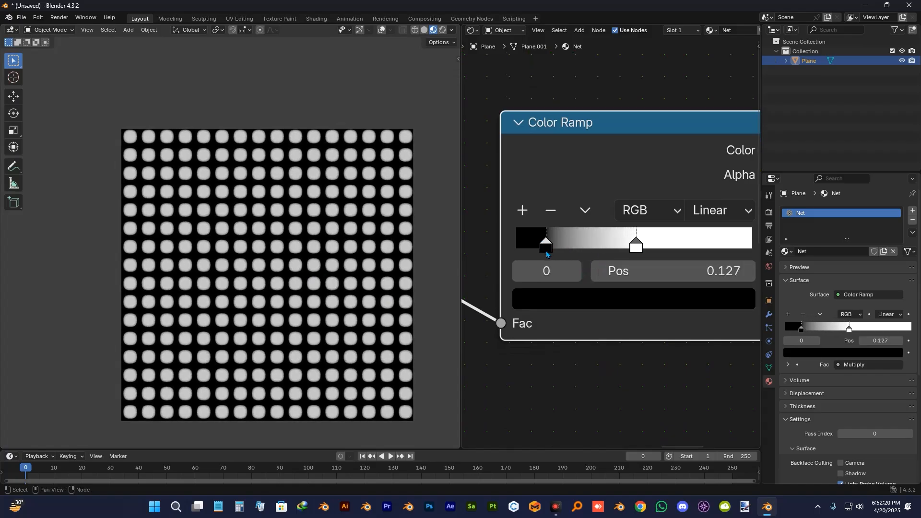
{"action": "left_click_drag", "start_coordinate": [642, 247], "coordinate": [548, 254]}
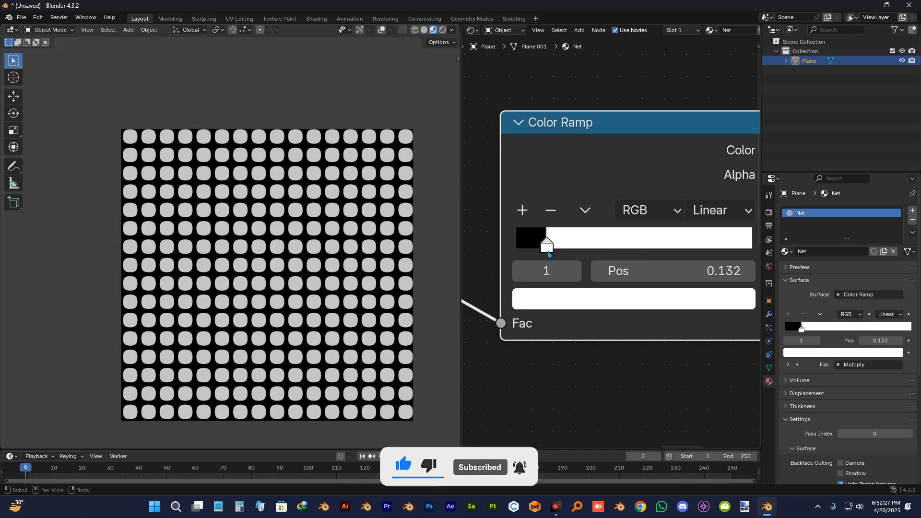
- Check the net pattern on the plane and move the Color Ramp node level with the Material Output's Surface input
{"action": "scroll", "coordinate": [339, 246], "scroll_direction": "up", "scroll_amount": 3}
{"action": "scroll", "coordinate": [336, 230], "scroll_direction": "up", "scroll_amount": 4}
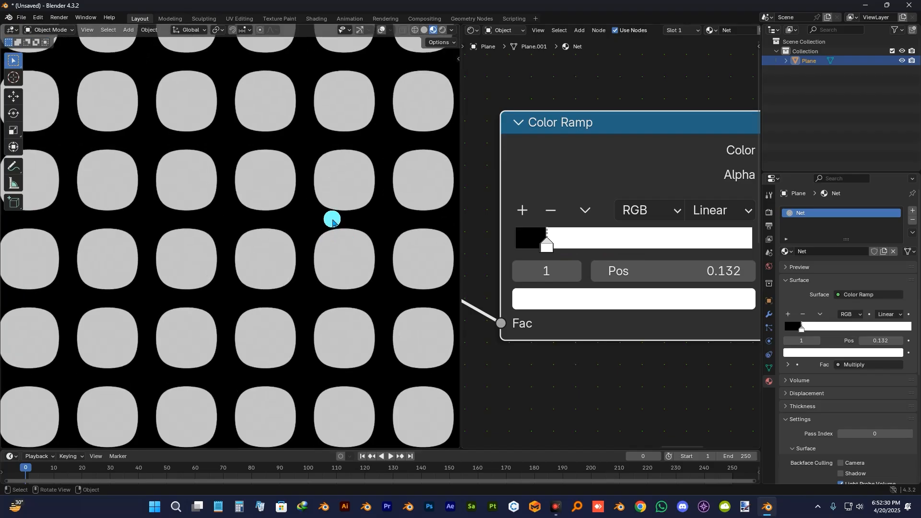
{"action": "scroll", "coordinate": [322, 213], "scroll_direction": "down", "scroll_amount": 3}
{"action": "scroll", "coordinate": [672, 206], "scroll_direction": "down", "scroll_amount": 4}
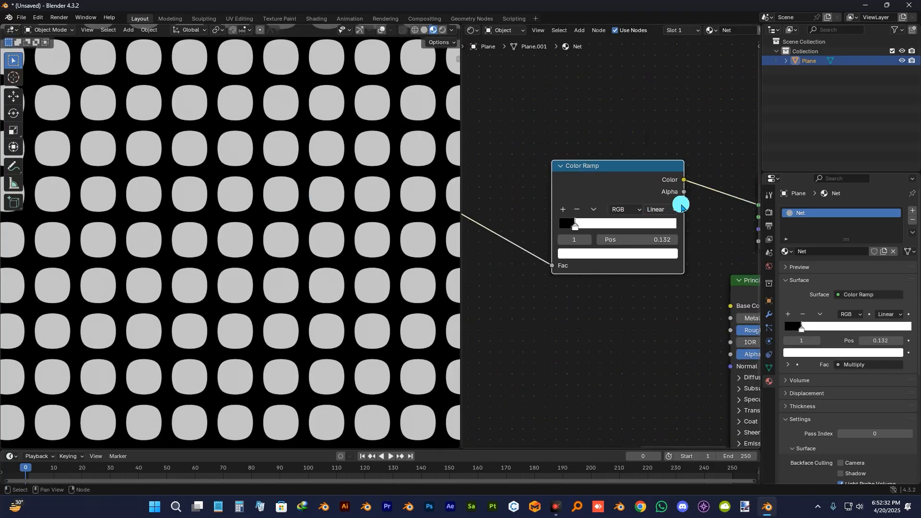
{"action": "left_click_drag", "start_coordinate": [587, 202], "coordinate": [570, 223]}
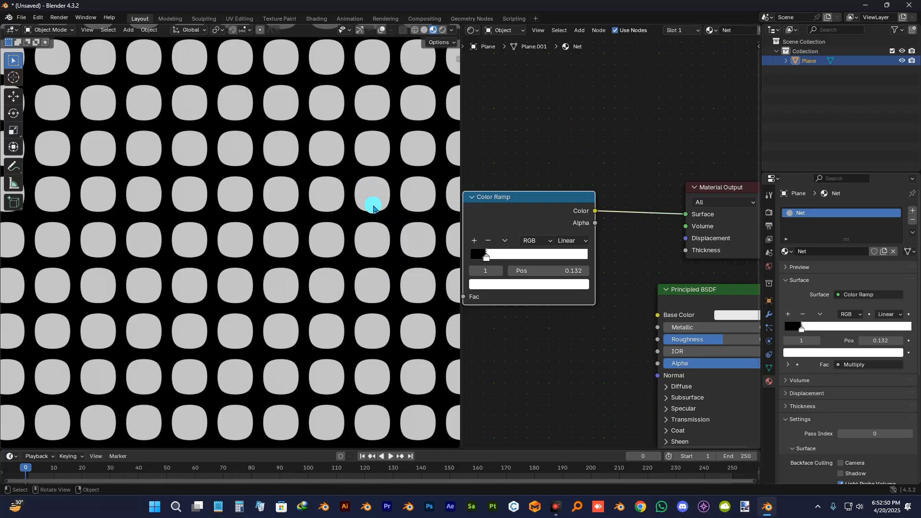
- Move the Color Ramp's white stop to 0.105 for thinner net strands
{"action": "scroll", "coordinate": [600, 325], "scroll_direction": "down", "scroll_amount": 6}
{"action": "middle_click_drag", "start_coordinate": [556, 356], "coordinate": [622, 306]}
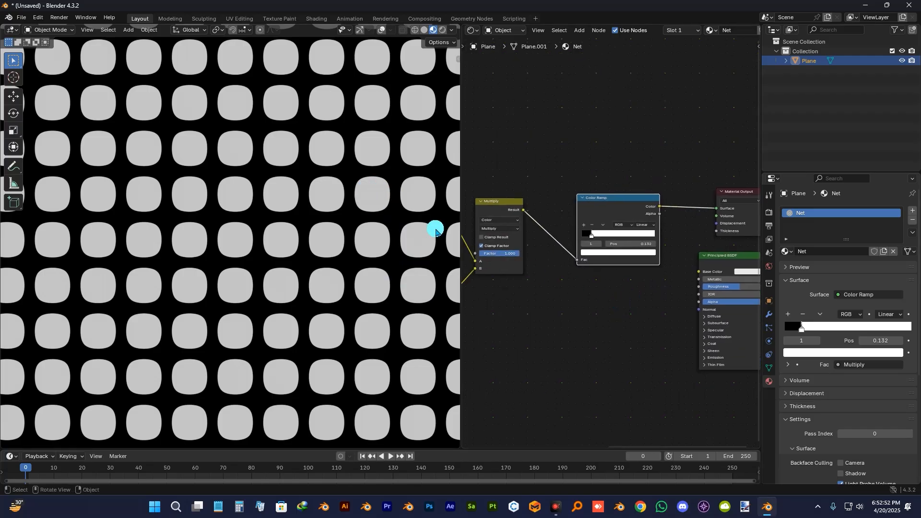
{"action": "scroll", "coordinate": [603, 246], "scroll_direction": "up", "scroll_amount": 5}
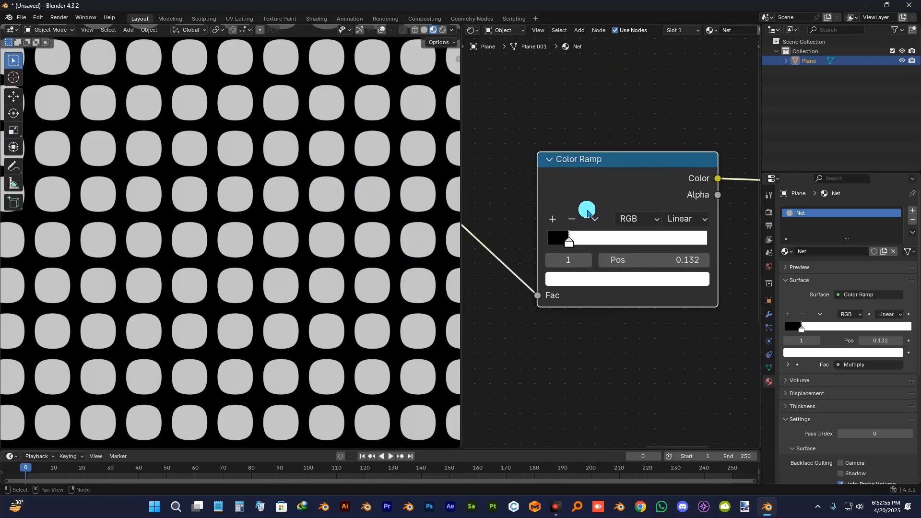
{"action": "mouse_move", "coordinate": [570, 252]}
{"action": "left_mouse_down"}
{"action": "mouse_move", "coordinate": [578, 253]}
{"action": "mouse_move", "coordinate": [562, 261]}
{"action": "left_mouse_up"}
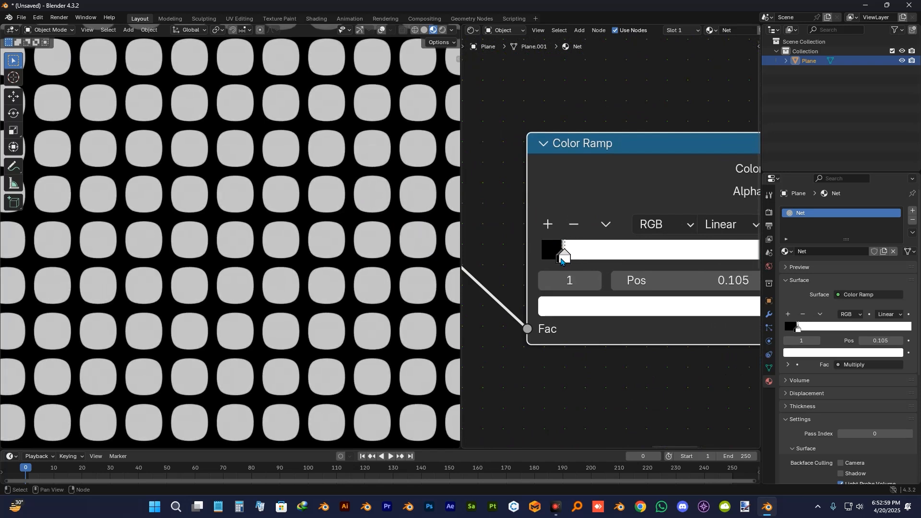
- Make room beside the Material Output and insert the Principled BSDF into the link between the Color Ramp and the Material Output
{"action": "scroll", "coordinate": [557, 411], "scroll_direction": "down", "scroll_amount": 8}
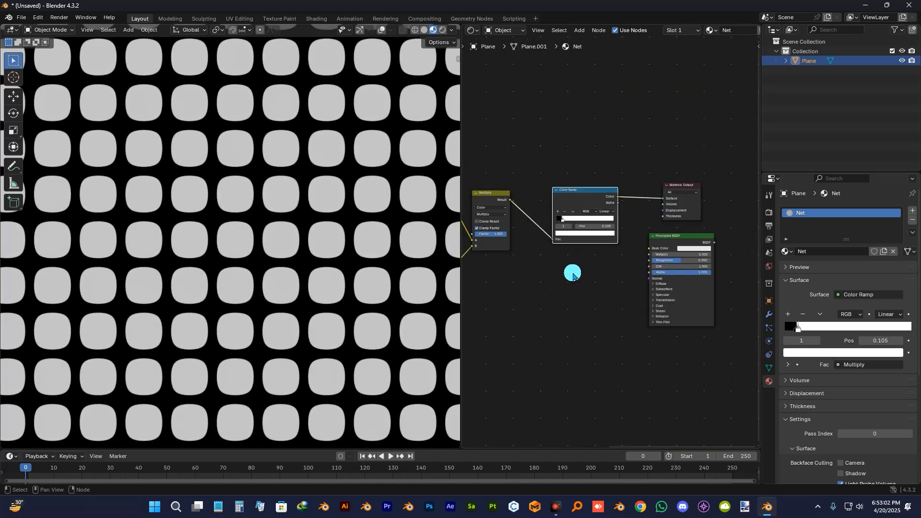
{"action": "scroll", "coordinate": [609, 266], "scroll_direction": "down", "scroll_amount": 3}
{"action": "scroll", "coordinate": [576, 283], "scroll_direction": "right", "scroll_amount": 3, "text": "ctrl"}
{"action": "scroll", "coordinate": [590, 284], "scroll_direction": "up", "scroll_amount": 2}
{"action": "middle_click_drag", "start_coordinate": [599, 278], "coordinate": [496, 329]}
{"action": "left_click_drag", "start_coordinate": [551, 236], "coordinate": [625, 232]}
{"action": "left_click", "coordinate": [557, 280]}
{"action": "scroll", "coordinate": [638, 350], "scroll_direction": "up", "scroll_amount": 2}
{"action": "left_click_drag", "start_coordinate": [613, 301], "coordinate": [623, 276]}
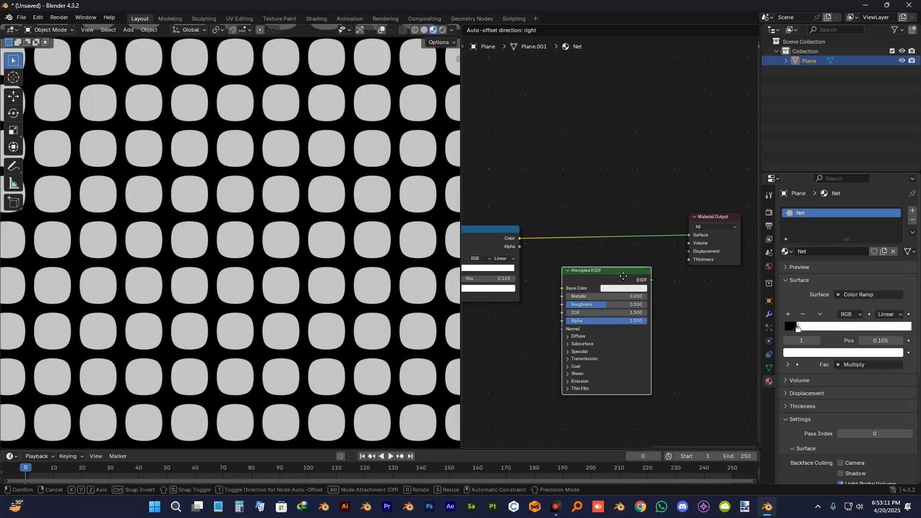
{"action": "left_click", "coordinate": [623, 212]}
- Cut the link into the Principled BSDF's Base Color and connect the Color Ramp's Color output to Alpha instead
{"action": "scroll", "coordinate": [534, 267], "scroll_direction": "up", "scroll_amount": 2}
{"action": "middle_click_drag", "start_coordinate": [539, 263], "coordinate": [562, 303]}
{"action": "scroll", "coordinate": [608, 303], "scroll_direction": "down", "scroll_amount": 3}
{"action": "scroll", "coordinate": [614, 304], "scroll_direction": "up", "scroll_amount": 3}
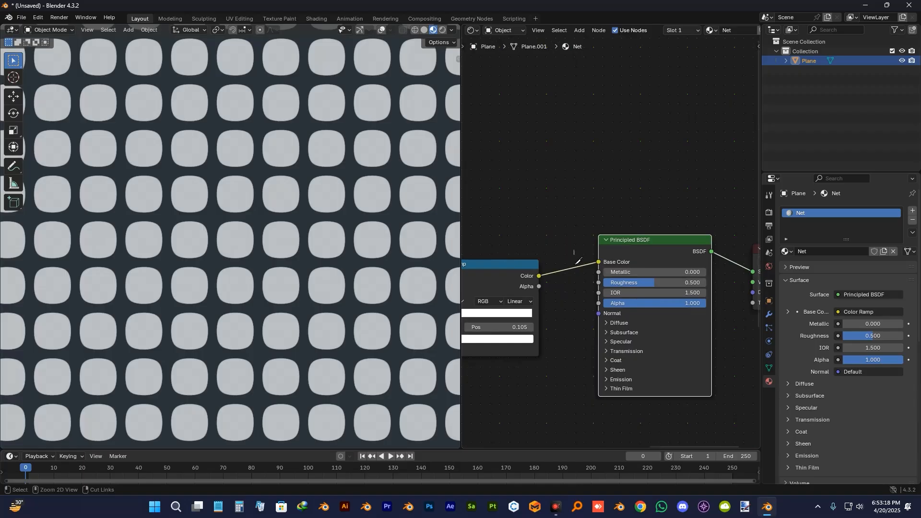
{"action": "right_click_drag", "start_coordinate": [577, 288], "coordinate": [576, 288], "text": "ctrl"}
{"action": "left_click_drag", "start_coordinate": [539, 276], "coordinate": [570, 287]}
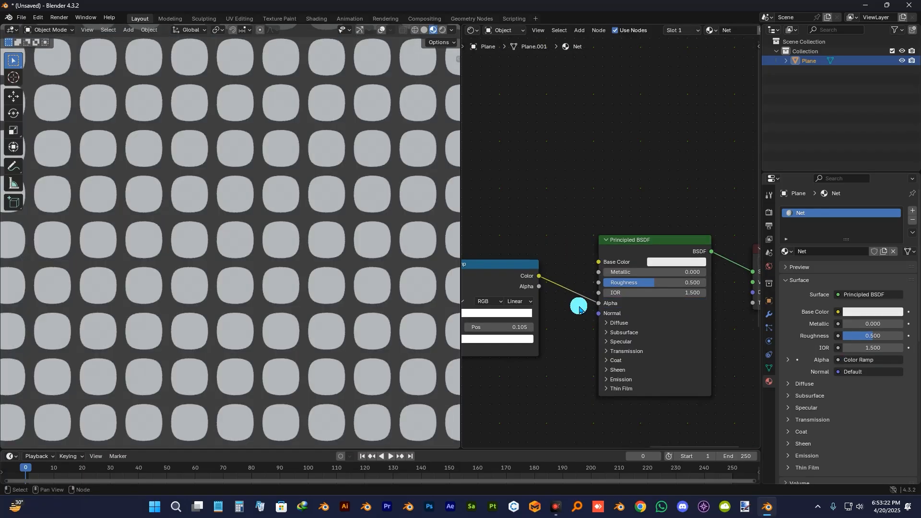
{"action": "scroll", "coordinate": [412, 256], "scroll_direction": "down", "scroll_amount": 6}
{"action": "middle_click_drag", "start_coordinate": [373, 284], "coordinate": [331, 223]}
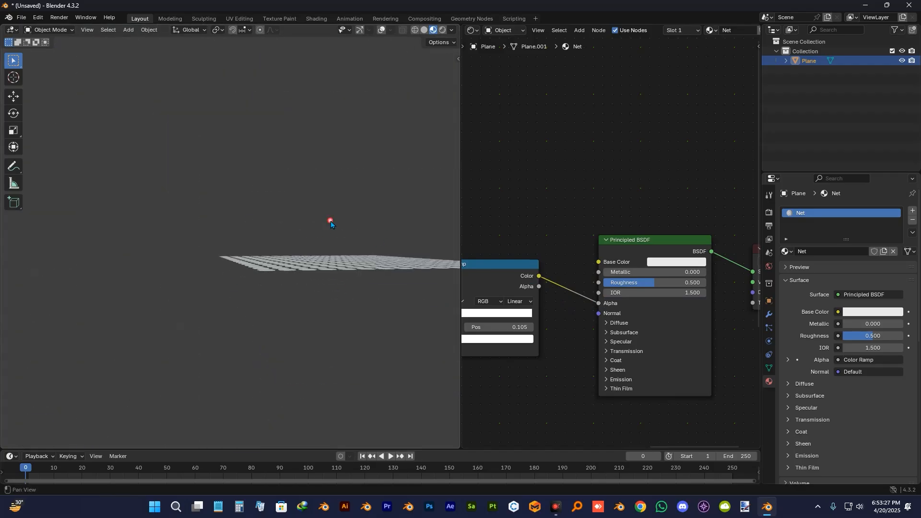
{"action": "key", "text": "shift+a"}
{"action": "mouse_move", "coordinate": [325, 235]}
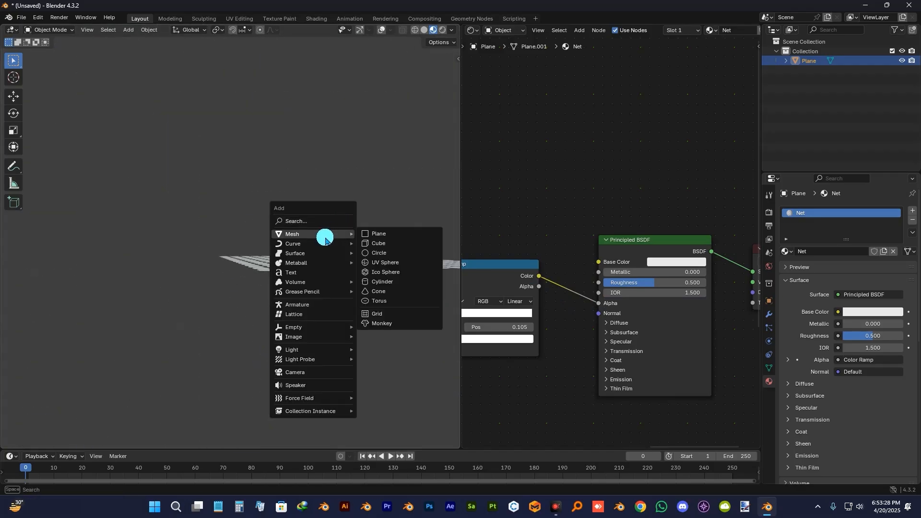
{"action": "left_click", "coordinate": [375, 262]}
{"action": "key", "text": "g"}
{"action": "key", "text": "z"}
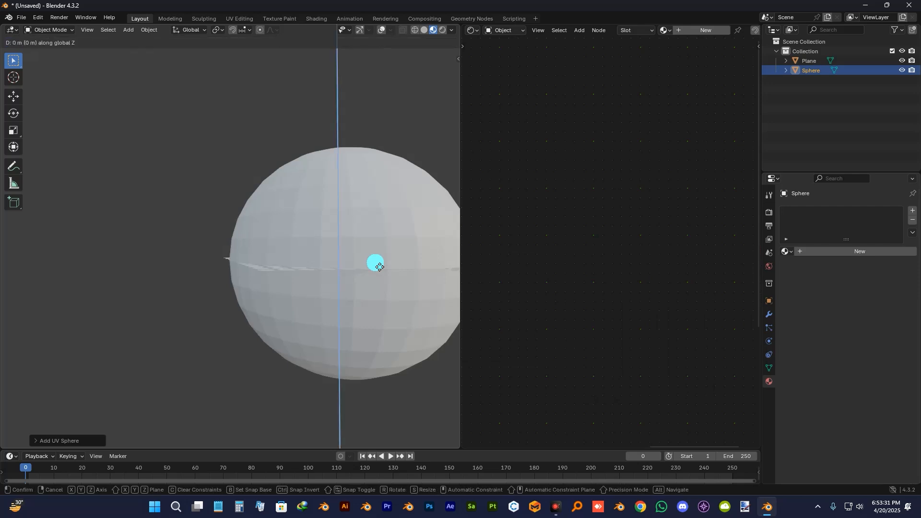
{"action": "left_click", "coordinate": [370, 386]}
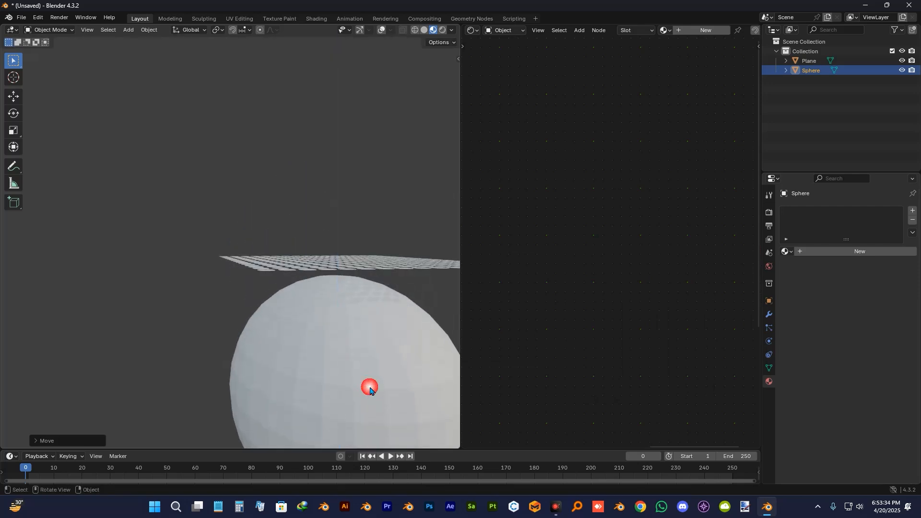
{"action": "key", "text": "Delete"}
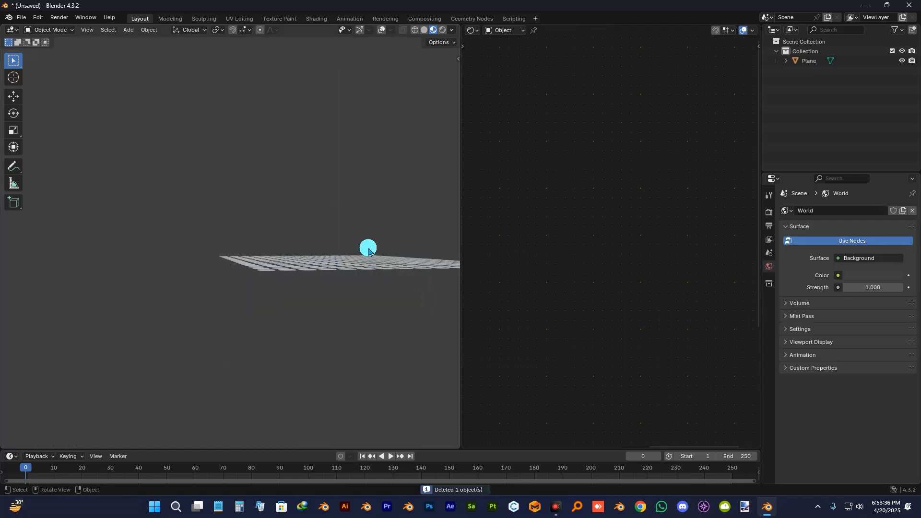
- Add a second plane, lower it along Z beneath the net plane and scale it up as a backdrop
{"action": "key", "text": "shift+a"}
{"action": "mouse_move", "coordinate": [366, 243]}
{"action": "left_click", "coordinate": [394, 241]}
{"action": "key", "text": "g"}
{"action": "key", "text": "z"}
{"action": "left_click", "coordinate": [351, 385]}
{"action": "key", "text": "s"}
{"action": "left_click", "coordinate": [409, 411]}
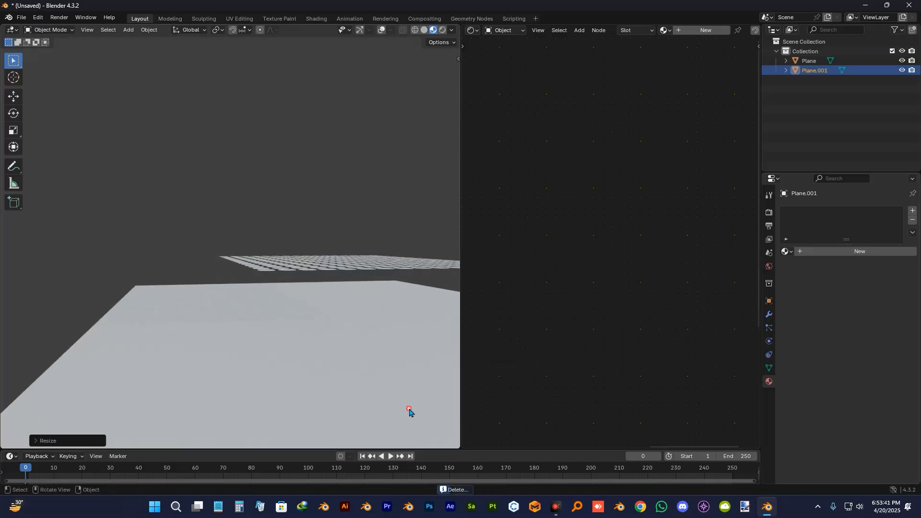
- Create a new material for the lower plane and set its Base Color to a pinkish red
{"action": "left_click", "coordinate": [820, 252]}
{"action": "left_click", "coordinate": [872, 311]}
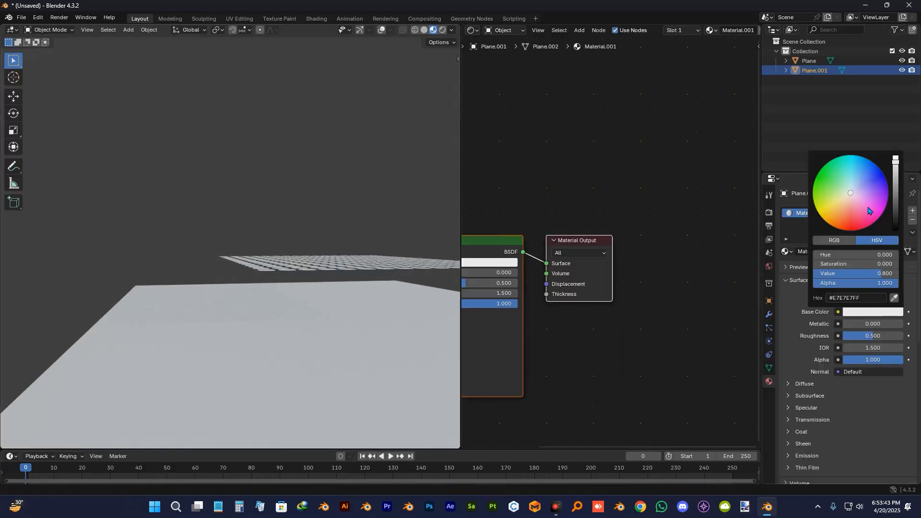
{"action": "left_click", "coordinate": [869, 210]}
- Select the net plane above the pink plane to work on its Net material nodes
{"action": "middle_click_drag", "start_coordinate": [374, 226], "coordinate": [280, 201]}
{"action": "scroll", "coordinate": [319, 217], "scroll_direction": "up", "scroll_amount": 10}
{"action": "left_click", "coordinate": [331, 204]}
{"action": "scroll", "coordinate": [570, 284], "scroll_direction": "up", "scroll_amount": 3}
{"action": "middle_click_drag", "start_coordinate": [571, 284], "coordinate": [554, 253]}
{"action": "scroll", "coordinate": [609, 238], "scroll_direction": "down", "scroll_amount": 2}
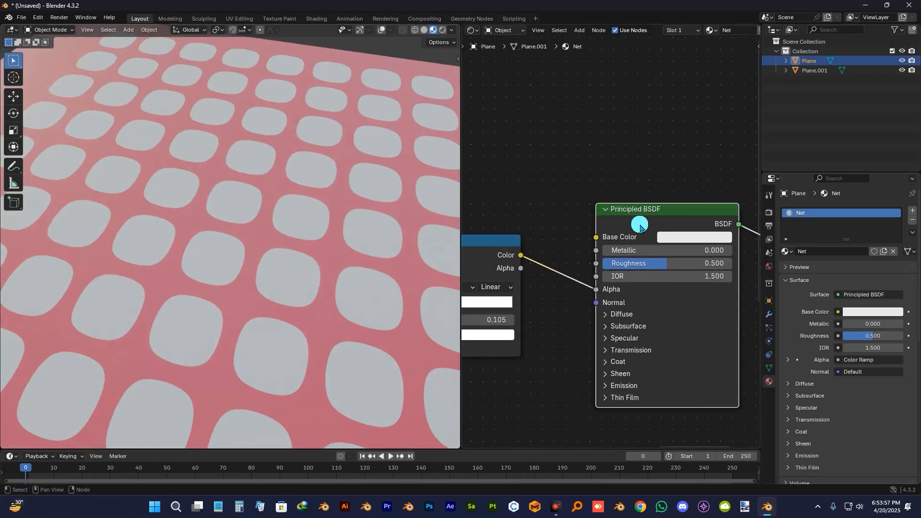
- Mute the Net material's Principled BSDF node
{"action": "left_click_drag", "start_coordinate": [617, 122], "coordinate": [667, 402]}
{"action": "key", "text": "m"}
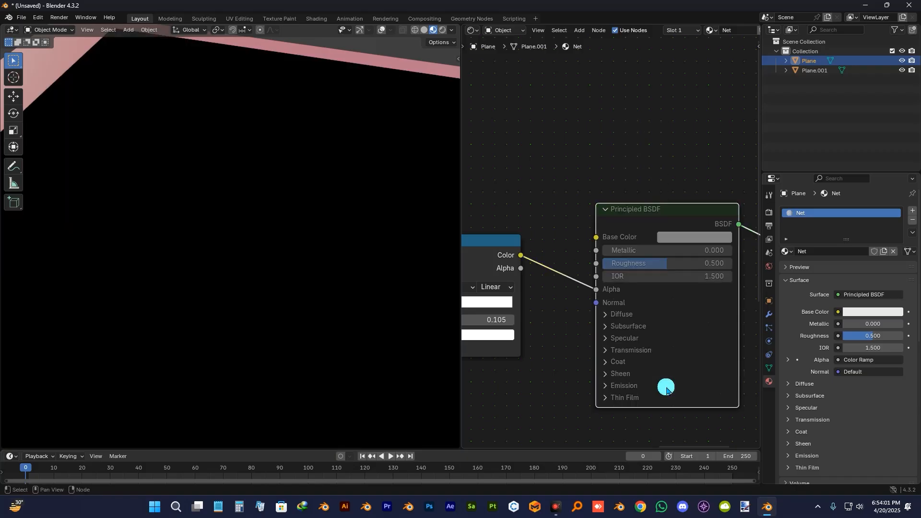
{"action": "scroll", "coordinate": [577, 257], "scroll_direction": "down", "scroll_amount": 1}
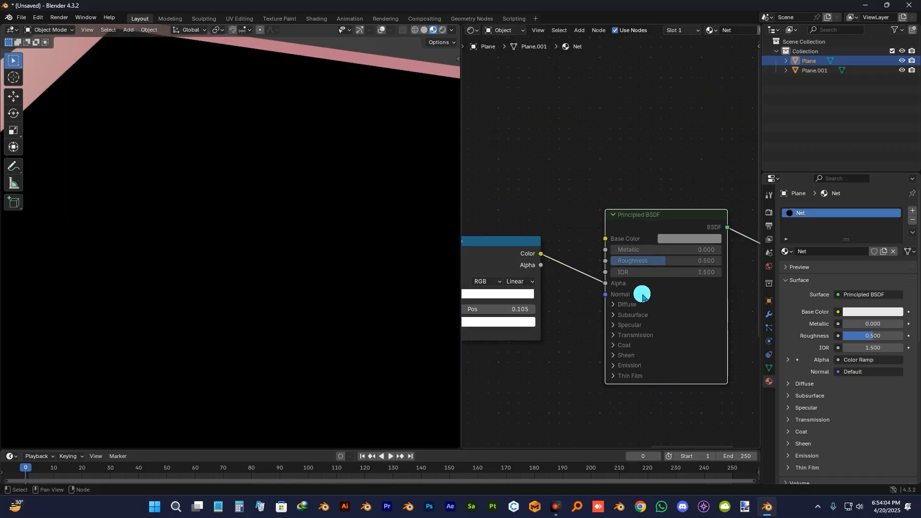
{"action": "middle_click_drag", "start_coordinate": [658, 307], "coordinate": [612, 309]}
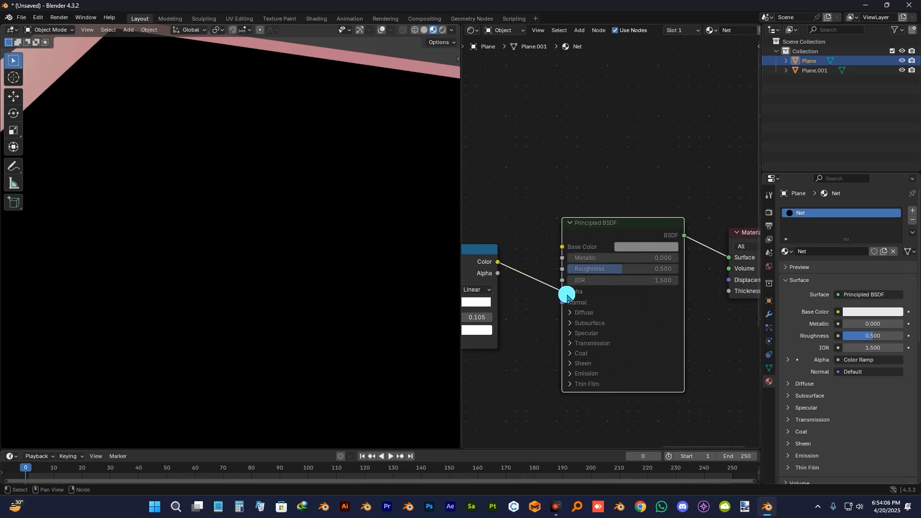
{"action": "scroll", "coordinate": [582, 294], "scroll_direction": "left", "scroll_amount": 3}
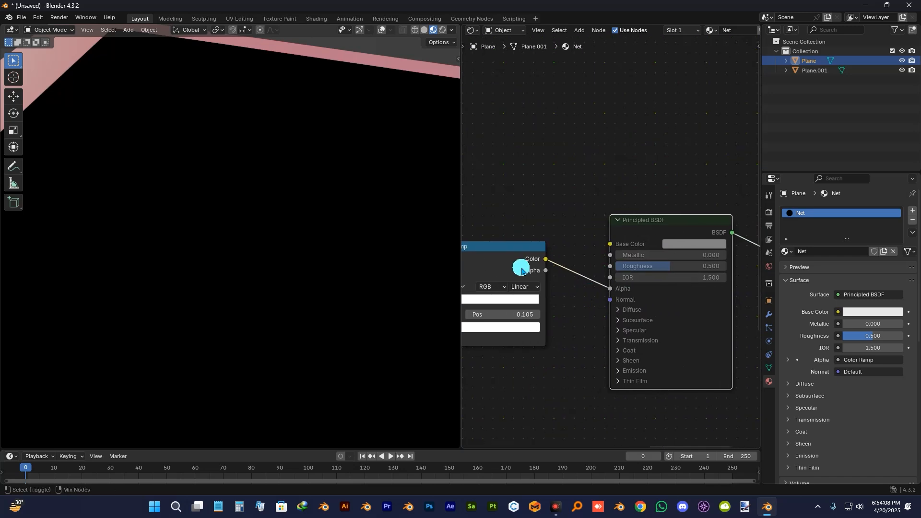
- Preview the Color Ramp directly through the Material Output and examine the black and white areas of the net plane
{"action": "left_click", "coordinate": [522, 270], "text": "ctrl+shift"}
{"action": "scroll", "coordinate": [521, 263], "scroll_direction": "down", "scroll_amount": 2}
{"action": "scroll", "coordinate": [354, 261], "scroll_direction": "down", "scroll_amount": 3}
{"action": "scroll", "coordinate": [298, 261], "scroll_direction": "up", "scroll_amount": 2}
{"action": "middle_click_drag", "start_coordinate": [286, 262], "coordinate": [307, 235]}
{"action": "scroll", "coordinate": [320, 226], "scroll_direction": "up", "scroll_amount": 3}
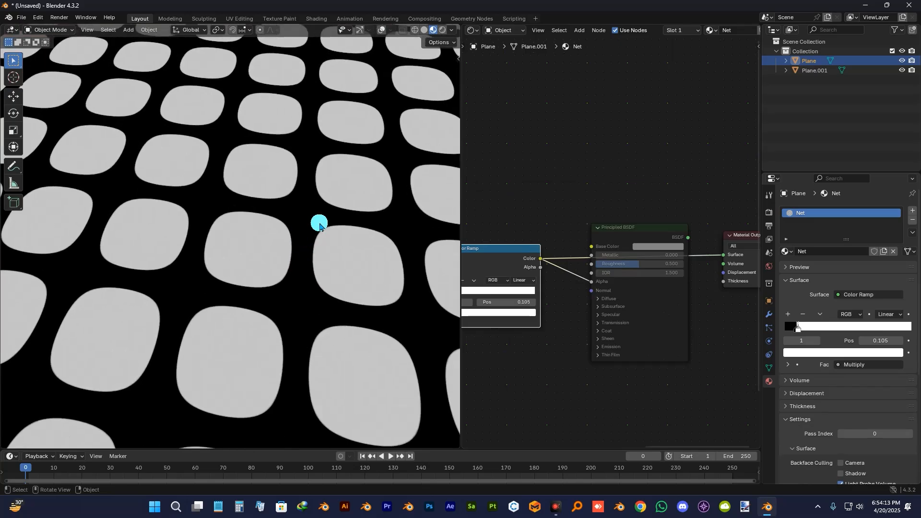
{"action": "scroll", "coordinate": [307, 229], "scroll_direction": "down", "scroll_amount": 5}
{"action": "scroll", "coordinate": [268, 298], "scroll_direction": "up", "scroll_amount": 4}
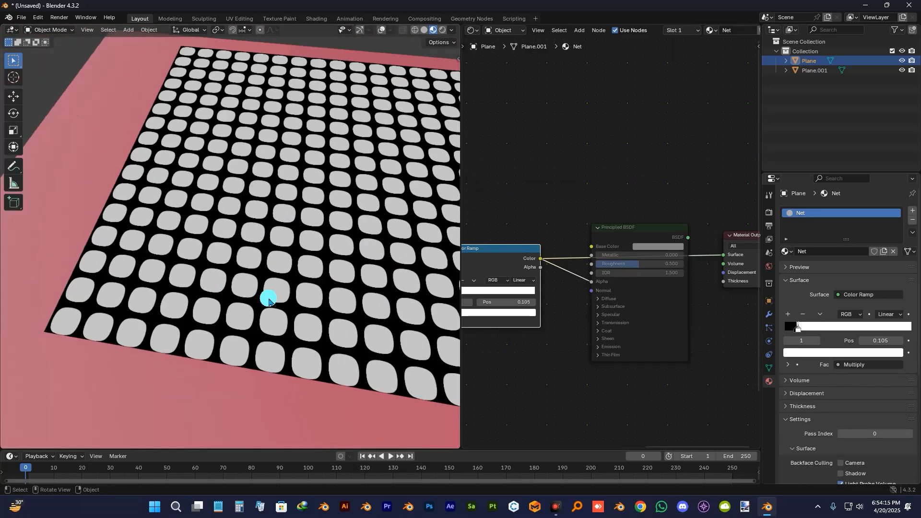
{"action": "middle_click_drag", "start_coordinate": [513, 273], "coordinate": [540, 266]}
{"action": "middle_click_drag", "start_coordinate": [349, 267], "coordinate": [323, 231]}
{"action": "scroll", "coordinate": [317, 211], "scroll_direction": "up", "scroll_amount": 4}
{"action": "scroll", "coordinate": [578, 240], "scroll_direction": "up", "scroll_amount": 1}
{"action": "middle_click_drag", "start_coordinate": [578, 240], "coordinate": [547, 272]}
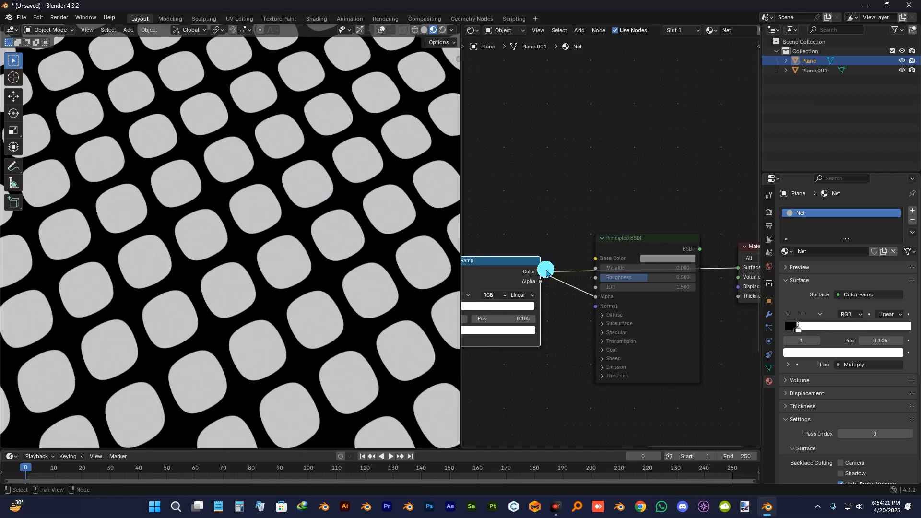
- Reconnect the active Principled BSDF to the Material Output's Surface and inspect which parts of the net plane are transparent
{"action": "left_click", "coordinate": [645, 250], "text": "ctrl+shift"}
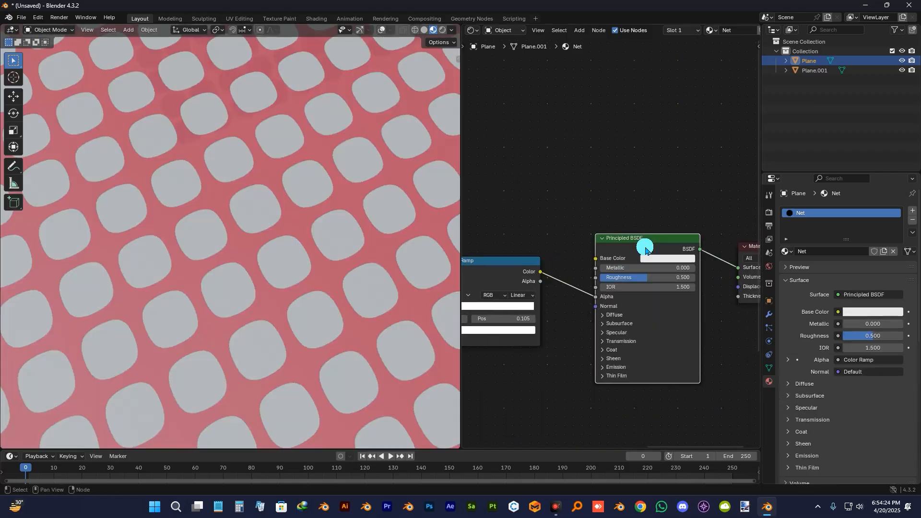
{"action": "scroll", "coordinate": [304, 226], "scroll_direction": "up", "scroll_amount": 4}
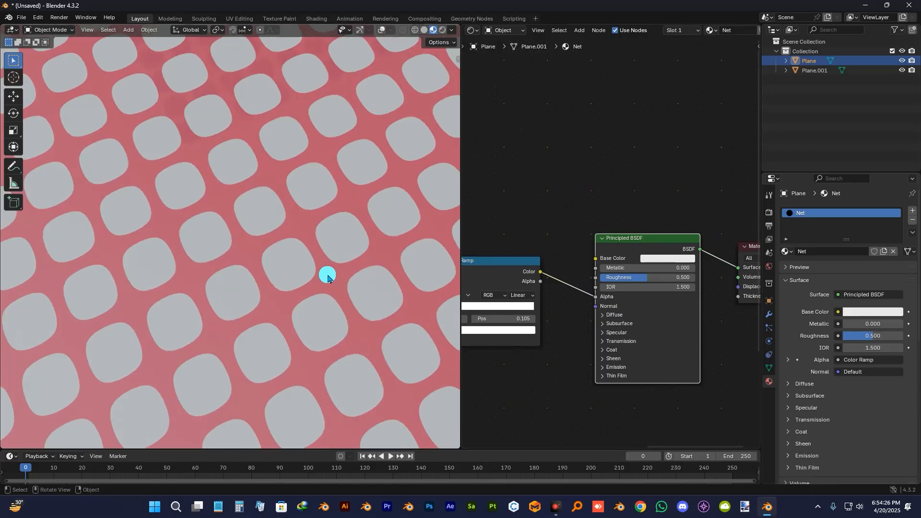
{"action": "scroll", "coordinate": [319, 271], "scroll_direction": "down", "scroll_amount": 6}
{"action": "scroll", "coordinate": [298, 253], "scroll_direction": "up", "scroll_amount": 3}
{"action": "scroll", "coordinate": [304, 268], "scroll_direction": "down", "scroll_amount": 4}
{"action": "mouse_move", "coordinate": [294, 263]}
{"action": "middle_mouse_down"}
{"action": "mouse_move", "coordinate": [259, 240]}
{"action": "mouse_move", "coordinate": [294, 263]}
{"action": "middle_mouse_up"}
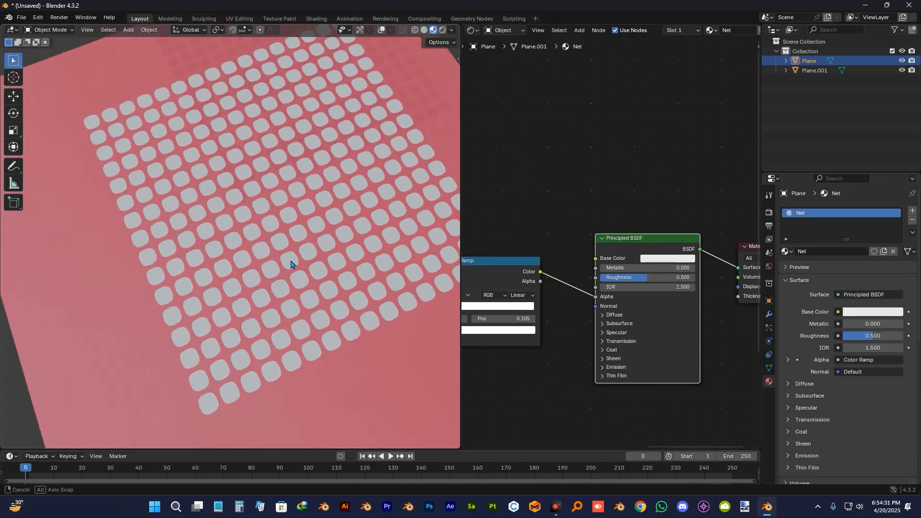
- Flip the Color Ramp so that the strands are opaque and the holes transparent
{"action": "scroll", "coordinate": [295, 264], "scroll_direction": "up", "scroll_amount": 2}
{"action": "scroll", "coordinate": [575, 223], "scroll_direction": "up", "scroll_amount": 5}
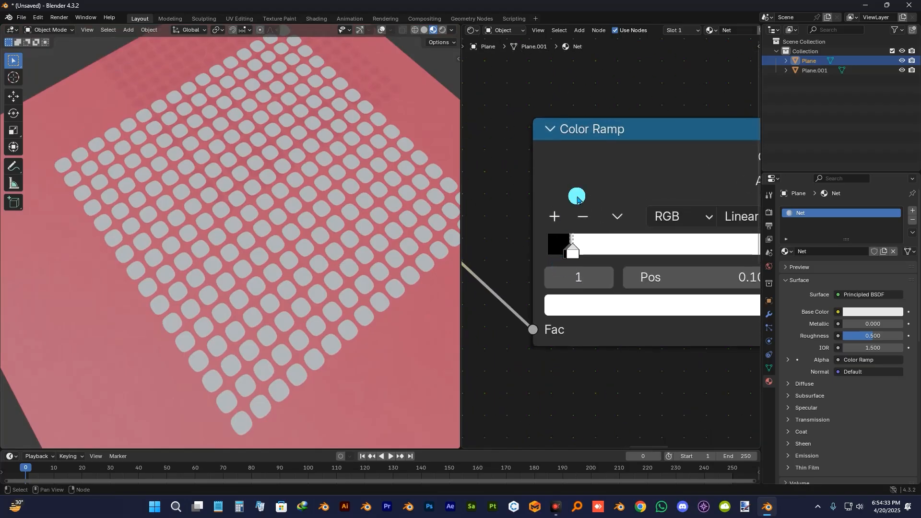
{"action": "left_click", "coordinate": [587, 258]}
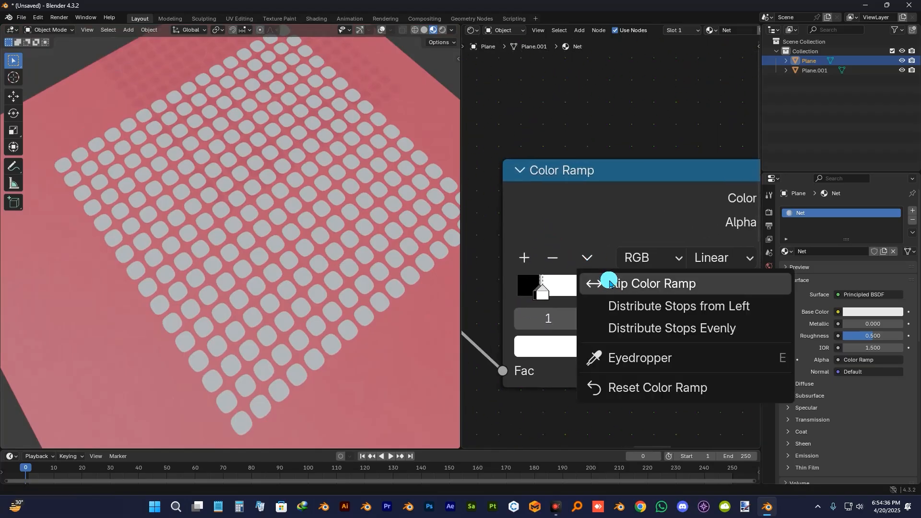
{"action": "left_click", "coordinate": [591, 258]}
{"action": "left_click", "coordinate": [586, 256]}
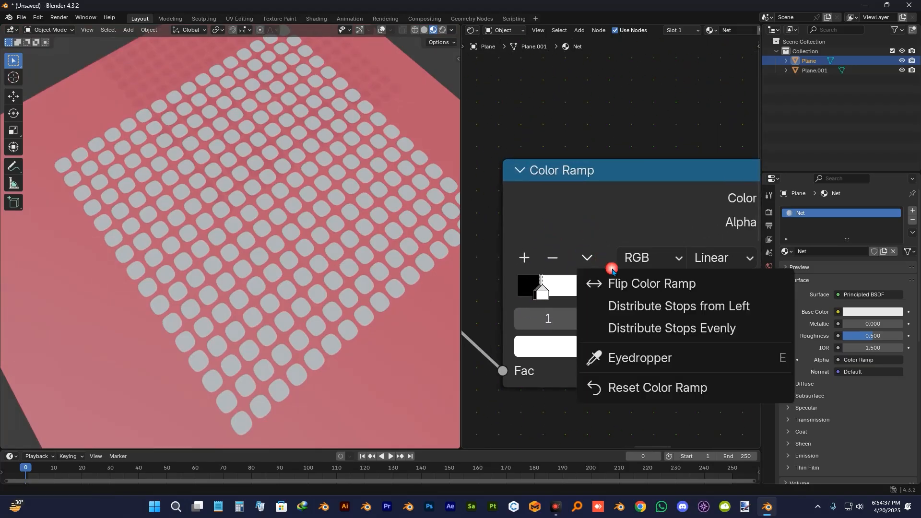
{"action": "left_click", "coordinate": [651, 287]}
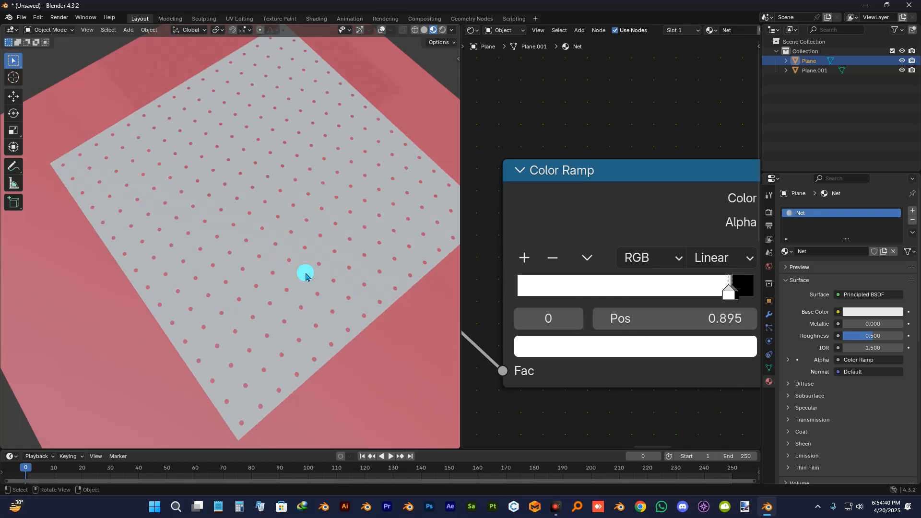
- Move the flipped Color Ramp's black and white stops closer to the start, with the white stop at 0.200
{"action": "middle_click_drag", "start_coordinate": [587, 230], "coordinate": [544, 261]}
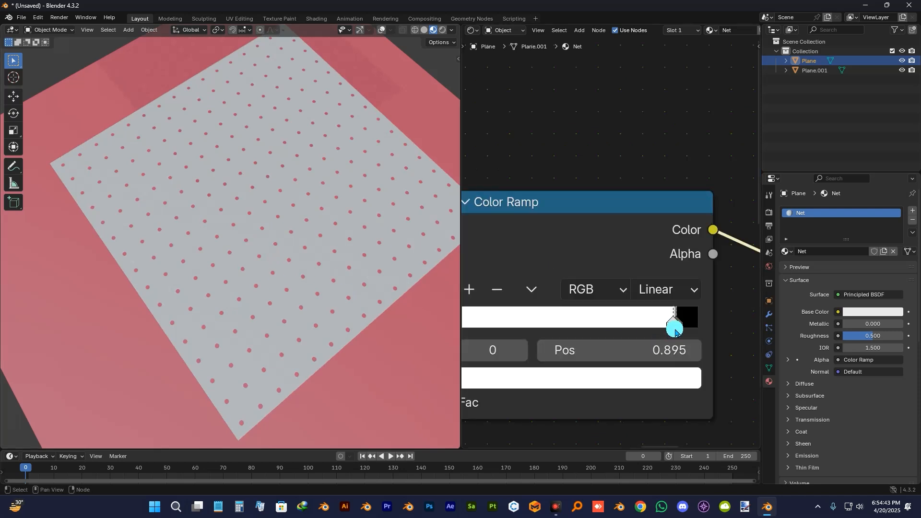
{"action": "left_click", "coordinate": [675, 329]}
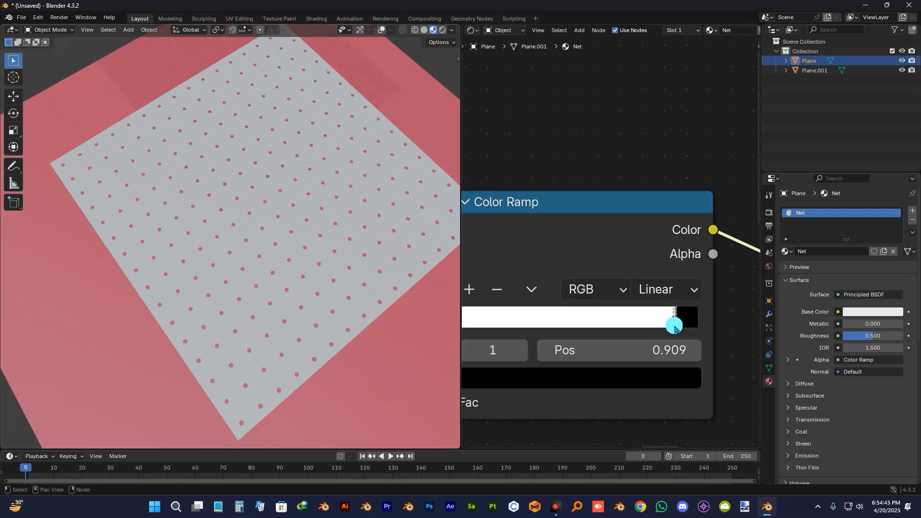
{"action": "left_click_drag", "start_coordinate": [680, 327], "coordinate": [515, 333]}
{"action": "left_click_drag", "start_coordinate": [667, 328], "coordinate": [503, 334]}
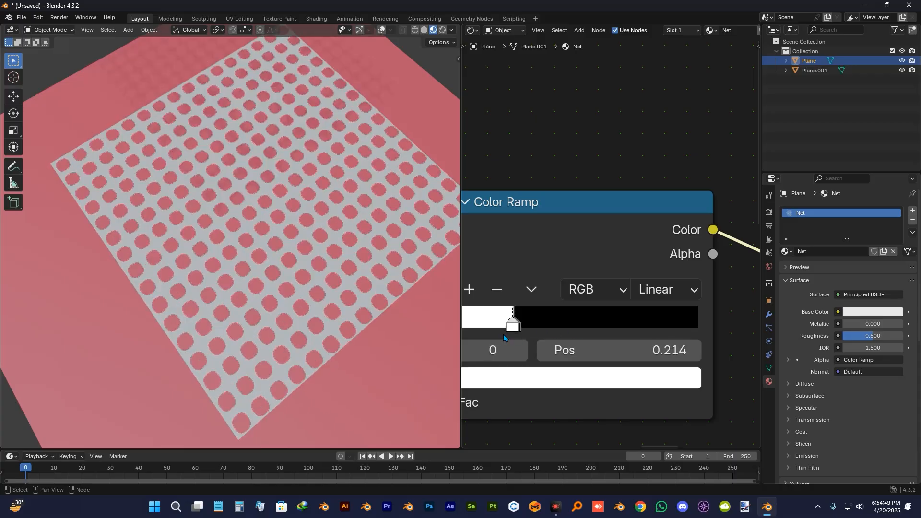
{"action": "middle_click_drag", "start_coordinate": [549, 253], "coordinate": [592, 220]}
{"action": "scroll", "coordinate": [287, 273], "scroll_direction": "up", "scroll_amount": 3}
{"action": "mouse_move", "coordinate": [286, 274]}
{"action": "middle_mouse_down"}
{"action": "mouse_move", "coordinate": [267, 298]}
{"action": "mouse_move", "coordinate": [286, 292]}
{"action": "middle_mouse_up"}
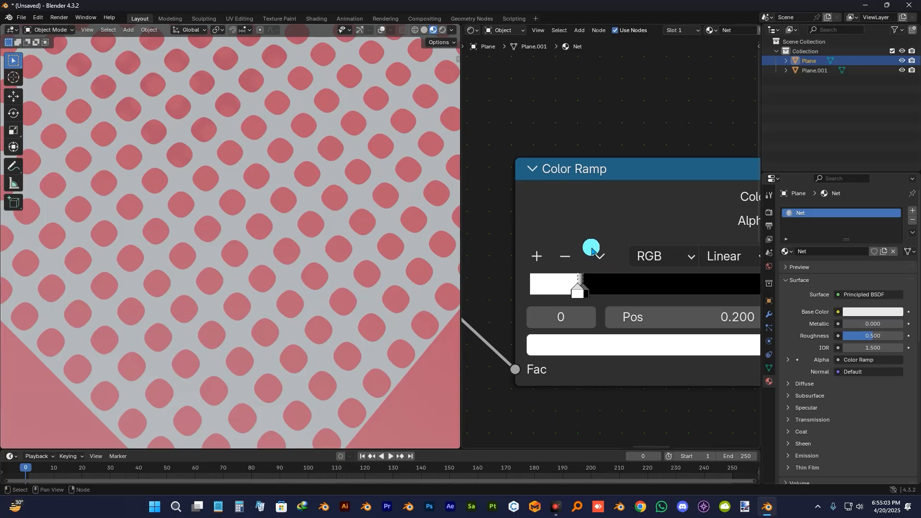
- Move the Color Ramp's black stop to 0.055 with the white stop close before it, and check the whole net
{"action": "left_click_drag", "start_coordinate": [581, 294], "coordinate": [538, 301]}
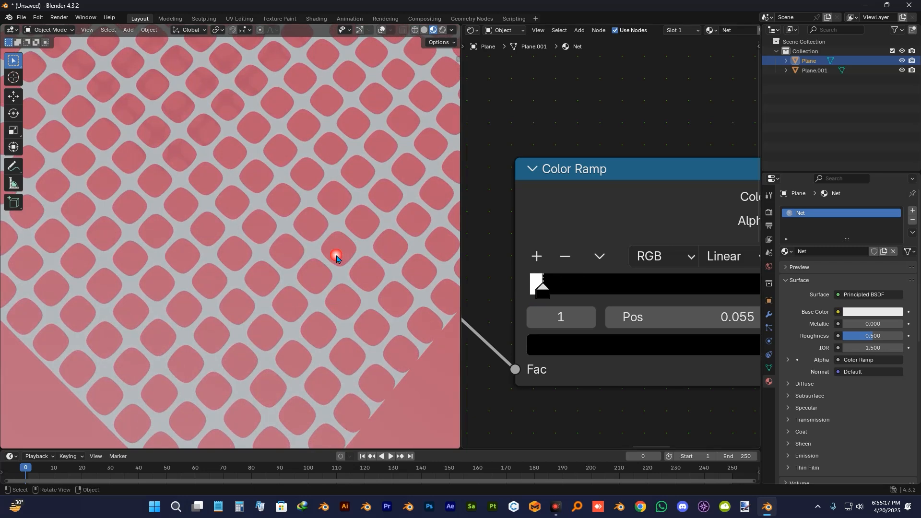
{"action": "scroll", "coordinate": [337, 259], "scroll_direction": "down", "scroll_amount": 3}
{"action": "scroll", "coordinate": [294, 236], "scroll_direction": "up", "scroll_amount": 1}
{"action": "scroll", "coordinate": [294, 237], "scroll_direction": "down", "scroll_amount": 1}
{"action": "scroll", "coordinate": [525, 242], "scroll_direction": "down", "scroll_amount": 1}
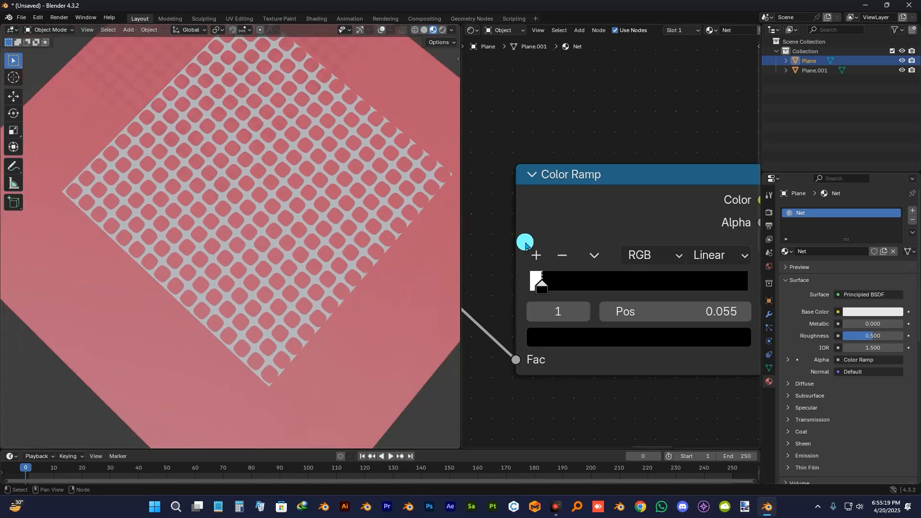
- Set the Scale of both Wave Textures to 15 to make the net denser
{"action": "scroll", "coordinate": [526, 244], "scroll_direction": "down", "scroll_amount": 6}
{"action": "middle_click_drag", "start_coordinate": [558, 344], "coordinate": [734, 269]}
{"action": "middle_click_drag", "start_coordinate": [480, 340], "coordinate": [626, 300]}
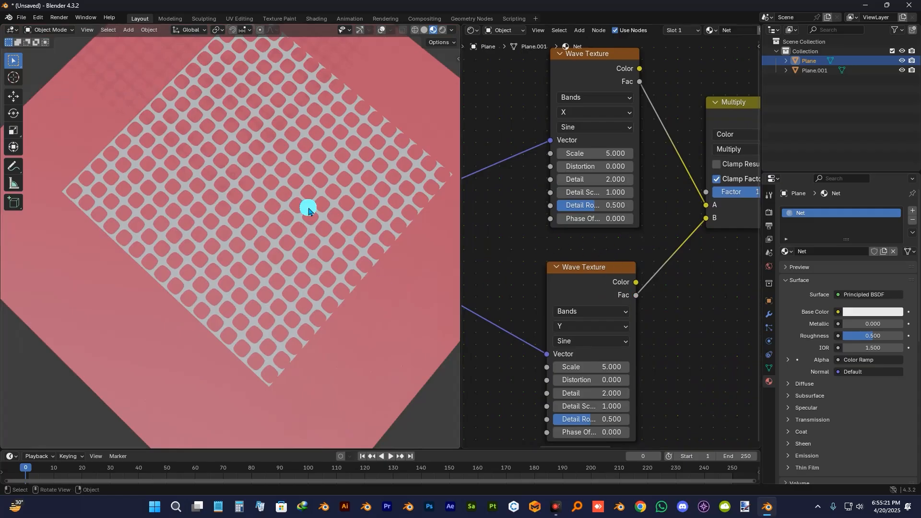
{"action": "scroll", "coordinate": [535, 210], "scroll_direction": "up", "scroll_amount": 3}
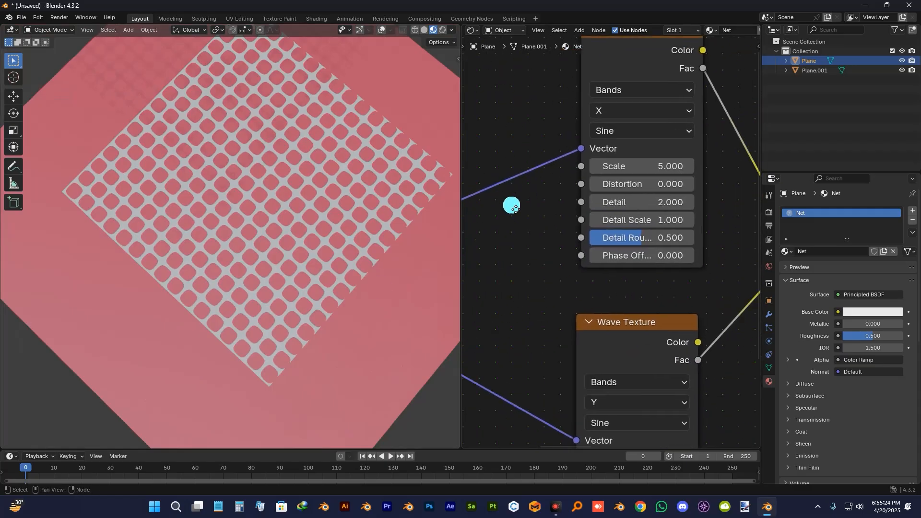
{"action": "middle_click_drag", "start_coordinate": [513, 206], "coordinate": [487, 223]}
{"action": "left_click", "coordinate": [589, 188]}
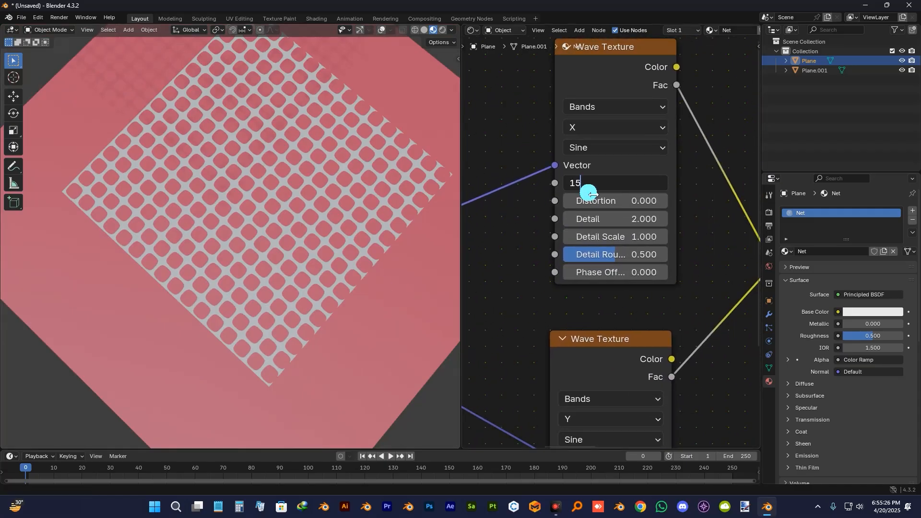
{"action": "type", "text": "15"}
{"action": "key", "text": "Return"}
{"action": "scroll", "coordinate": [580, 385], "scroll_direction": "down", "scroll_amount": 8, "text": "shift"}
{"action": "left_click", "coordinate": [604, 267]}
{"action": "key", "text": "Return"}
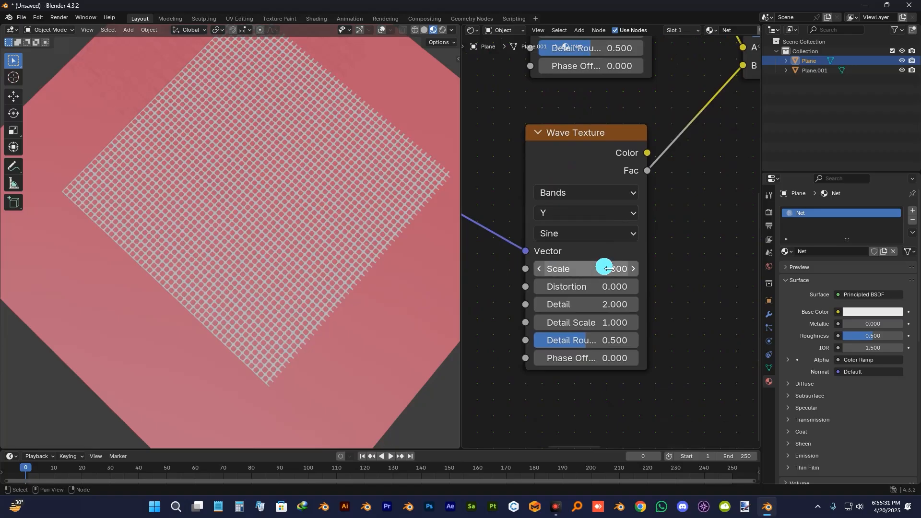
- Set the Mapping node's Z rotation to 45° to turn the net pattern diagonally
{"action": "scroll", "coordinate": [354, 185], "scroll_direction": "up", "scroll_amount": 5}
{"action": "scroll", "coordinate": [584, 233], "scroll_direction": "down", "scroll_amount": 4}
{"action": "middle_click_drag", "start_coordinate": [550, 232], "coordinate": [711, 279]}
{"action": "scroll", "coordinate": [528, 231], "scroll_direction": "up", "scroll_amount": 4}
{"action": "left_click_drag", "start_coordinate": [619, 146], "coordinate": [628, 131]}
{"action": "left_click", "coordinate": [614, 276]}
{"action": "key", "text": "Return"}
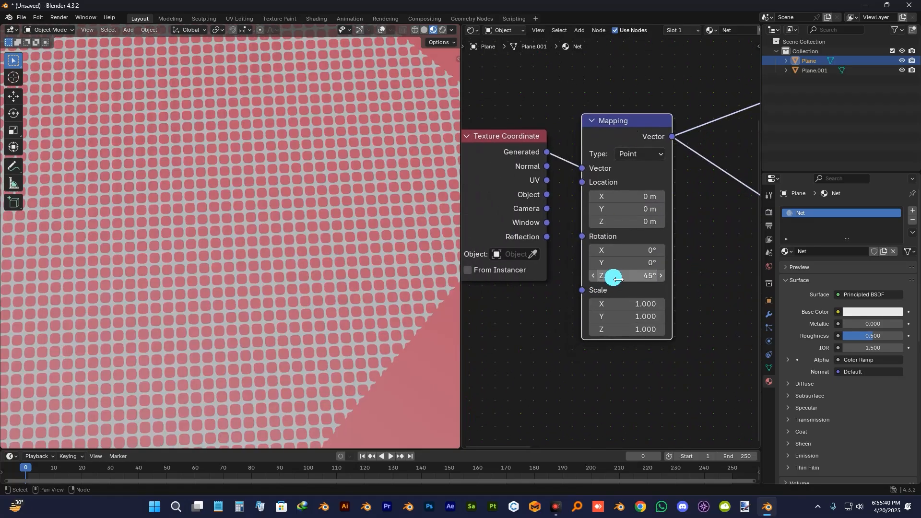
- Examine the diagonal net in the 3D view, both up close and across the whole plane
{"action": "scroll", "coordinate": [336, 235], "scroll_direction": "down", "scroll_amount": 3}
{"action": "middle_click_drag", "start_coordinate": [237, 284], "coordinate": [240, 257]}
{"action": "scroll", "coordinate": [247, 254], "scroll_direction": "up", "scroll_amount": 5}
{"action": "middle_click_drag", "start_coordinate": [320, 284], "coordinate": [294, 239]}
{"action": "scroll", "coordinate": [295, 239], "scroll_direction": "down", "scroll_amount": 5}
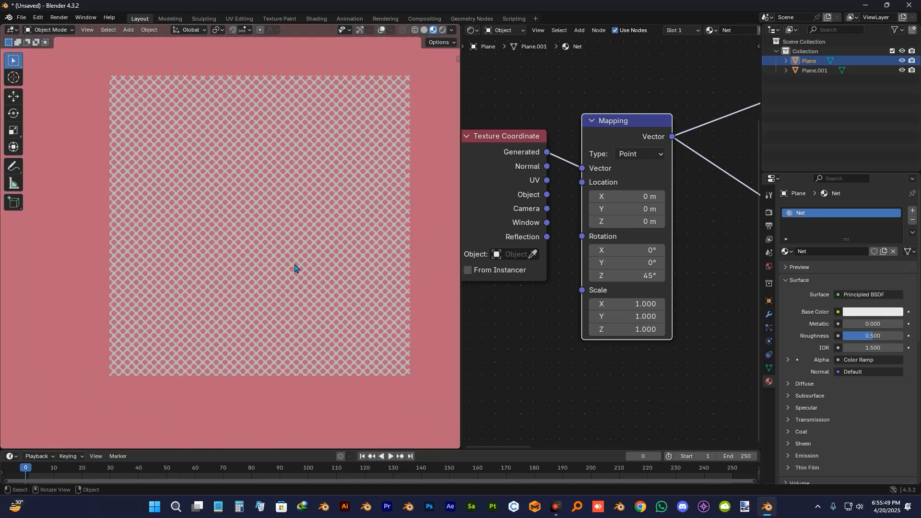
{"action": "scroll", "coordinate": [288, 269], "scroll_direction": "up", "scroll_amount": 4}
{"action": "scroll", "coordinate": [288, 271], "scroll_direction": "down", "scroll_amount": 4}
- Try the Darken blending mode on the Multiply node and check its effect on the net strands
{"action": "scroll", "coordinate": [560, 273], "scroll_direction": "down", "scroll_amount": 2}
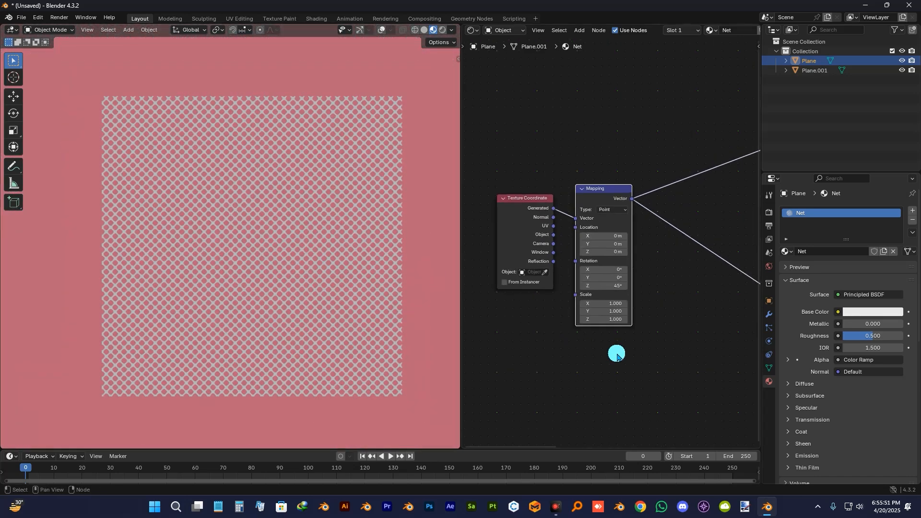
{"action": "middle_click_drag", "start_coordinate": [619, 354], "coordinate": [504, 266]}
{"action": "scroll", "coordinate": [571, 277], "scroll_direction": "down", "scroll_amount": 1}
{"action": "middle_click_drag", "start_coordinate": [610, 281], "coordinate": [549, 299]}
{"action": "middle_click_drag", "start_coordinate": [651, 258], "coordinate": [609, 278]}
{"action": "scroll", "coordinate": [572, 232], "scroll_direction": "up", "scroll_amount": 5}
{"action": "scroll", "coordinate": [571, 232], "scroll_direction": "up", "scroll_amount": 1}
{"action": "middle_click_drag", "start_coordinate": [605, 245], "coordinate": [609, 201]}
{"action": "scroll", "coordinate": [621, 210], "scroll_direction": "up", "scroll_amount": 3}
{"action": "scroll", "coordinate": [643, 232], "scroll_direction": "down", "scroll_amount": 1}
{"action": "left_click", "coordinate": [607, 192]}
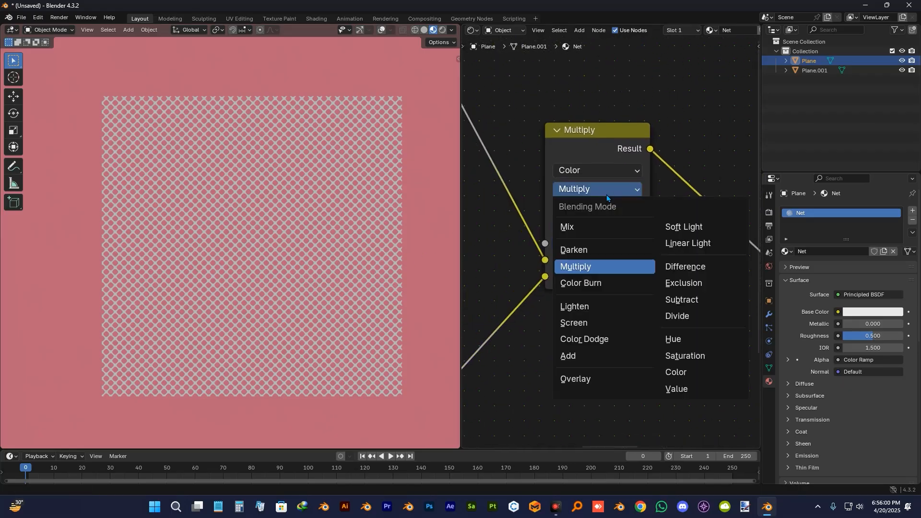
{"action": "left_click", "coordinate": [593, 252]}
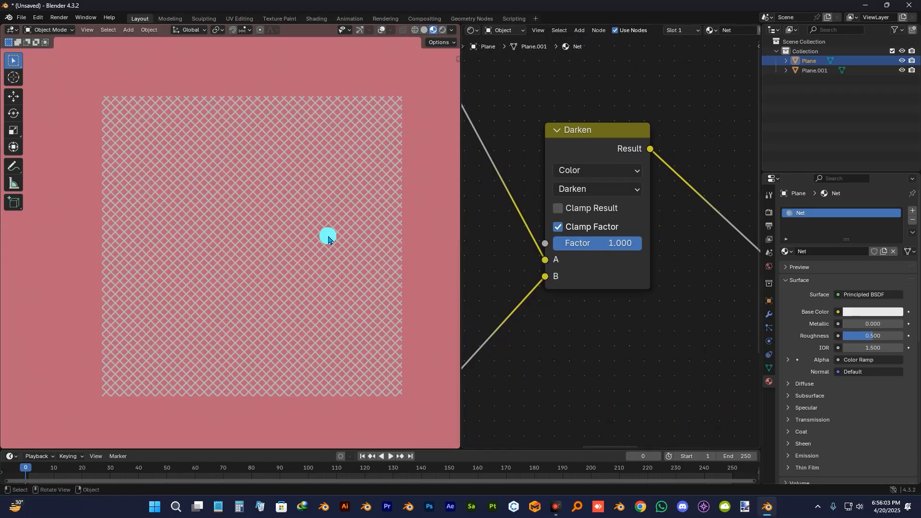
{"action": "scroll", "coordinate": [325, 238], "scroll_direction": "up", "scroll_amount": 6}
{"action": "scroll", "coordinate": [335, 280], "scroll_direction": "down", "scroll_amount": 8}
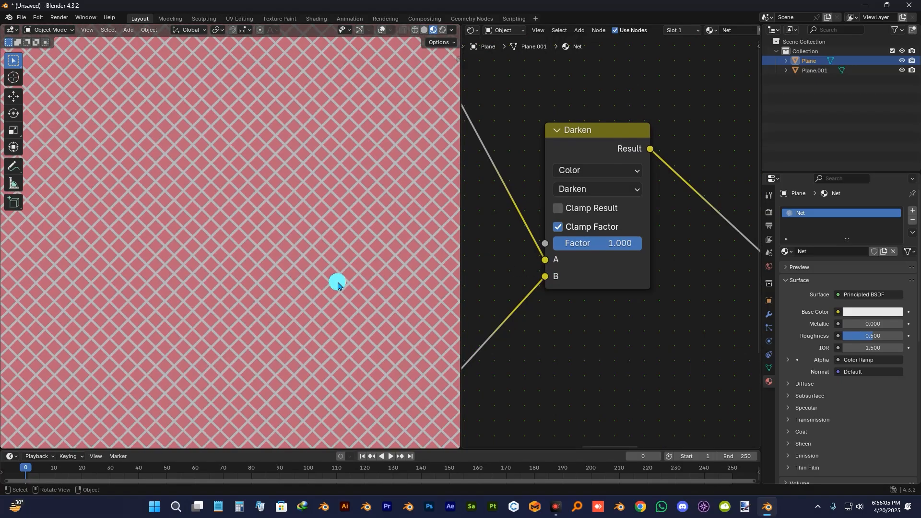
{"action": "scroll", "coordinate": [336, 281], "scroll_direction": "up", "scroll_amount": 4}
- Try the Color Burn blending mode on the Mix node and check the pattern
{"action": "left_click", "coordinate": [619, 192]}
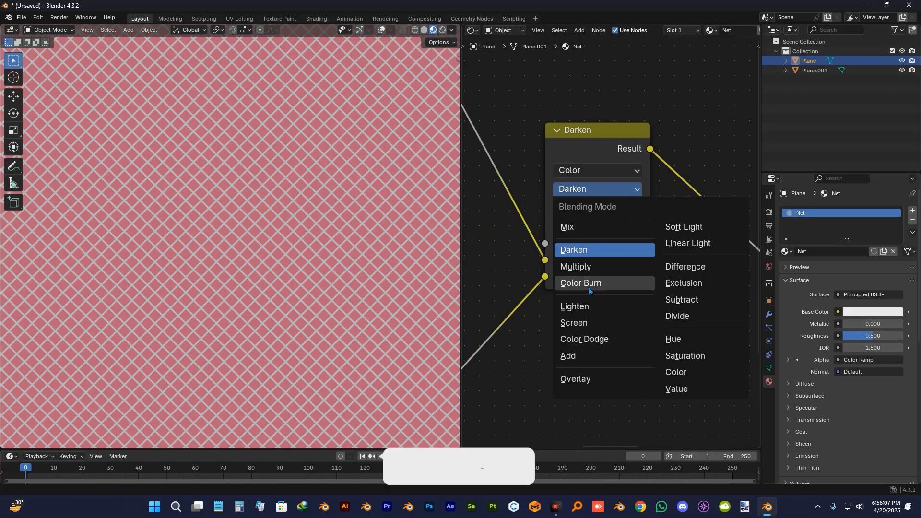
{"action": "left_click", "coordinate": [590, 282]}
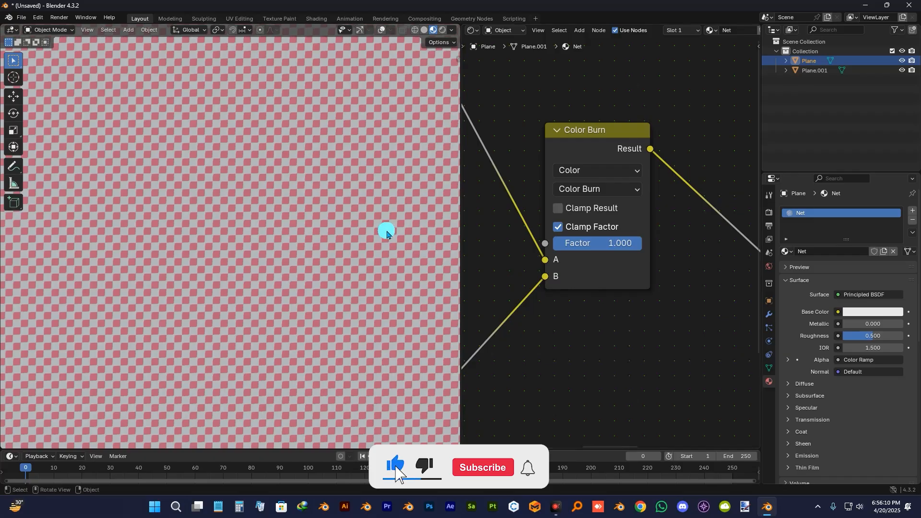
{"action": "scroll", "coordinate": [384, 226], "scroll_direction": "down", "scroll_amount": 5}
{"action": "scroll", "coordinate": [298, 254], "scroll_direction": "up", "scroll_amount": 7}
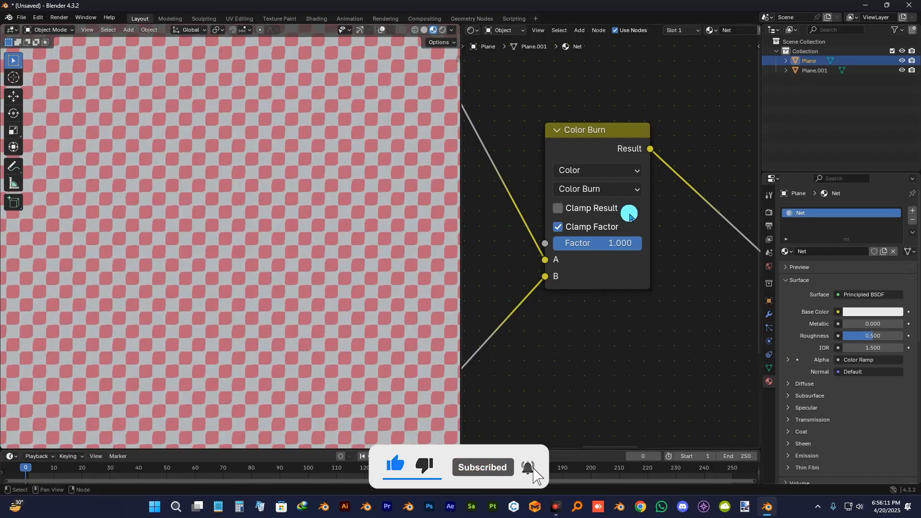
- Try the Lighten blending mode on the Mix node with an altered factor
{"action": "left_click", "coordinate": [614, 189]}
{"action": "left_click", "coordinate": [600, 309]}
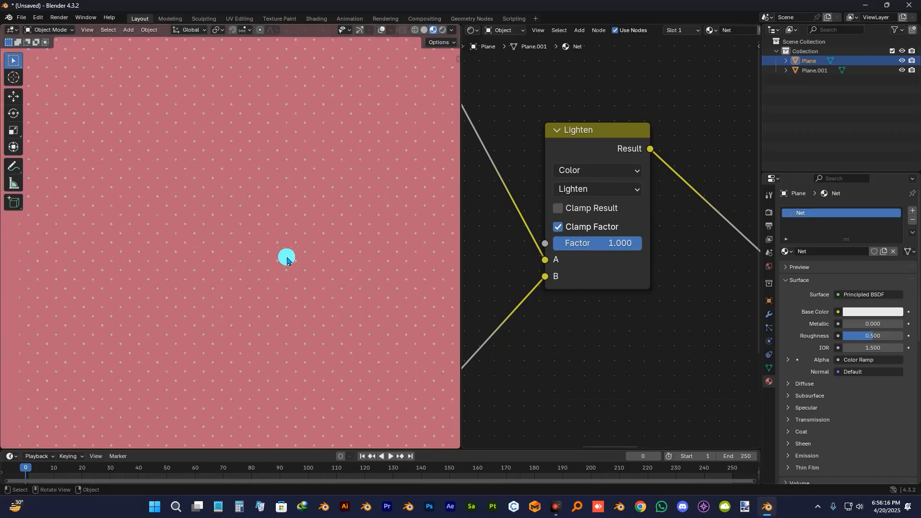
{"action": "mouse_move", "coordinate": [575, 243]}
{"action": "left_mouse_down"}
{"action": "mouse_move", "coordinate": [553, 243]}
{"action": "mouse_move", "coordinate": [580, 243]}
{"action": "left_mouse_up"}
- Try the Screen blending mode on the Mix node and bring its factor to 1.000
{"action": "left_click", "coordinate": [594, 189]}
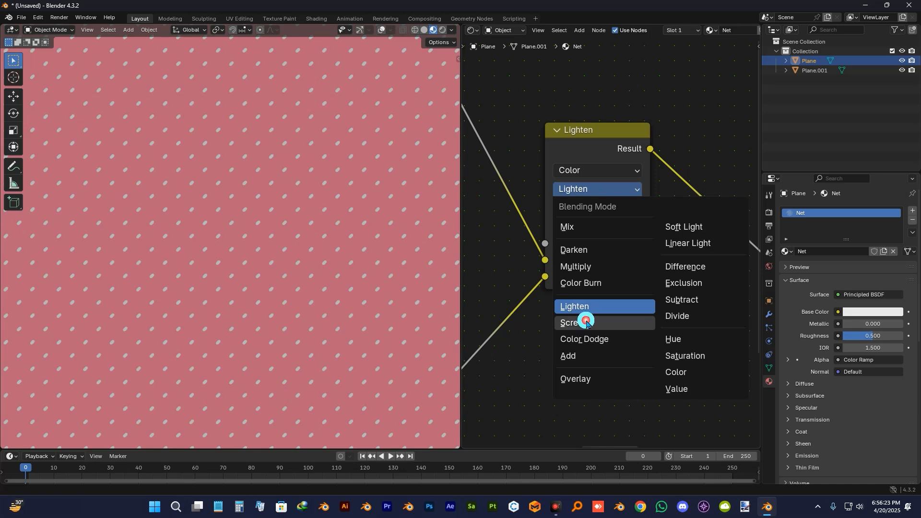
{"action": "left_click", "coordinate": [586, 322]}
{"action": "left_click_drag", "start_coordinate": [598, 243], "coordinate": [661, 243]}
- Try the Color Dodge and Add blending modes in turn on the Mix node
{"action": "left_click", "coordinate": [595, 189]}
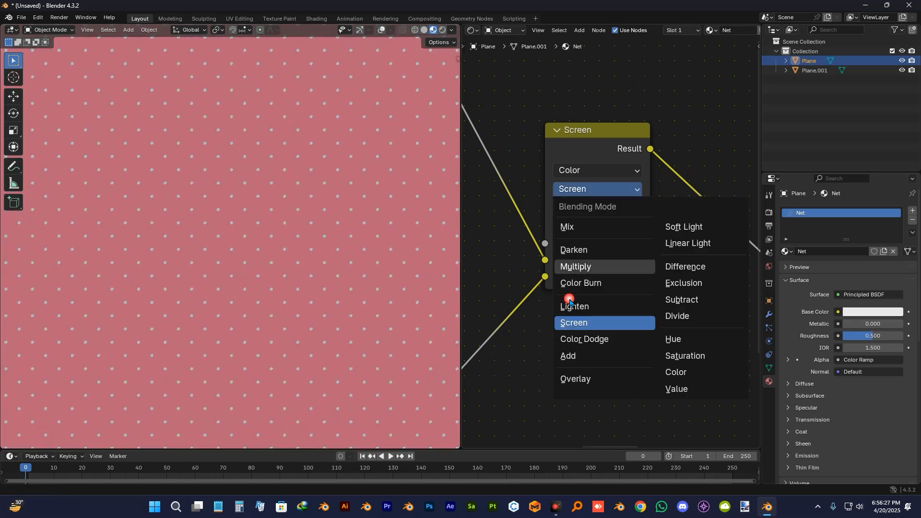
{"action": "left_click", "coordinate": [589, 338]}
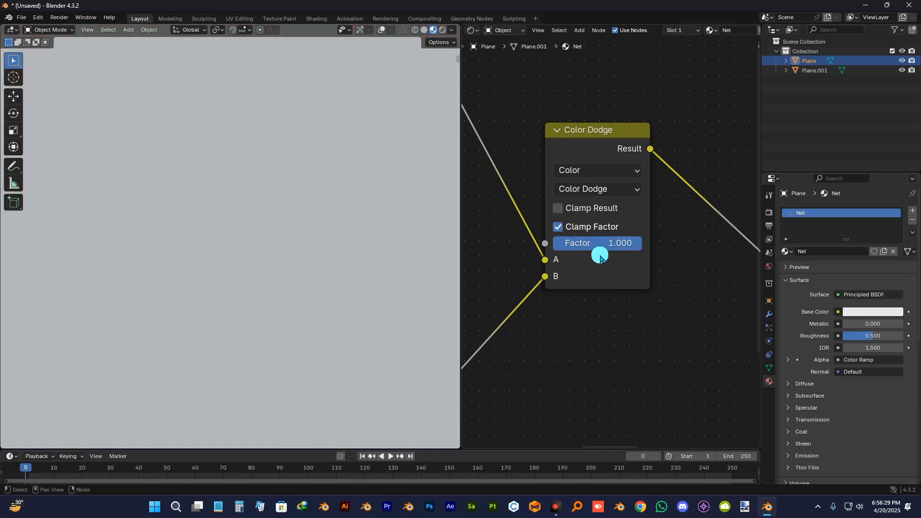
{"action": "left_click", "coordinate": [603, 190]}
{"action": "left_click", "coordinate": [590, 356]}
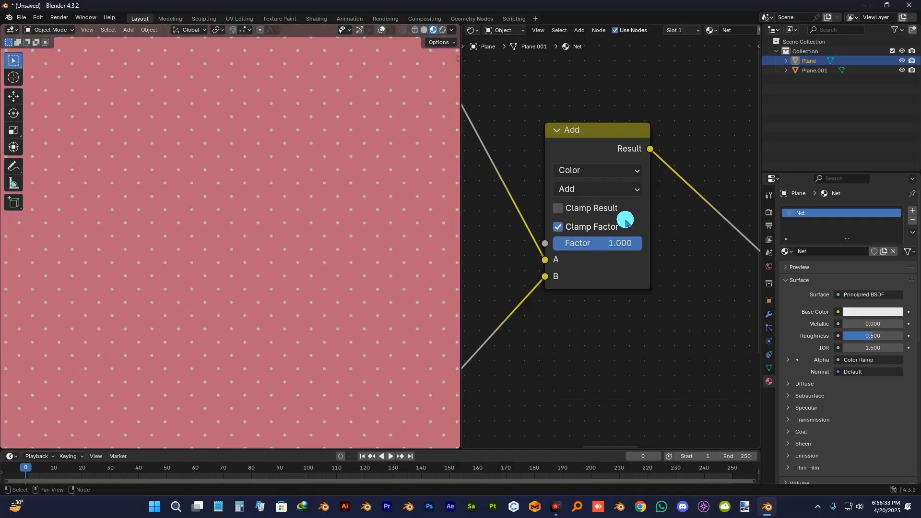
- Try the Overlay and Soft Light blending modes in turn on the Mix node
{"action": "left_click", "coordinate": [618, 190]}
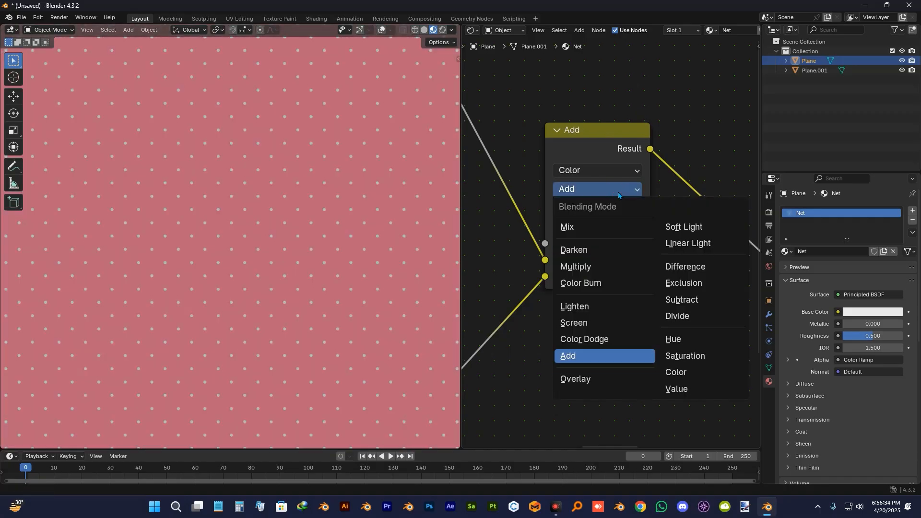
{"action": "left_click", "coordinate": [616, 377]}
{"action": "left_click", "coordinate": [606, 191]}
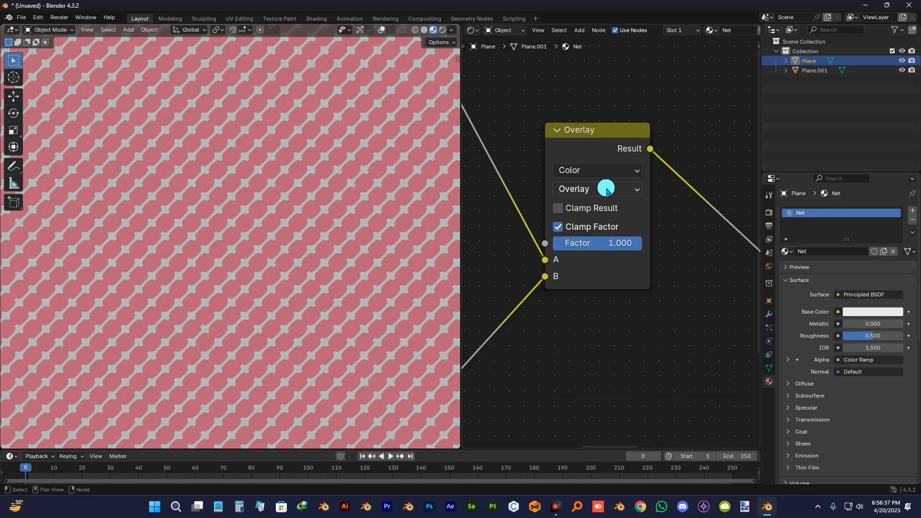
{"action": "left_click", "coordinate": [686, 230]}
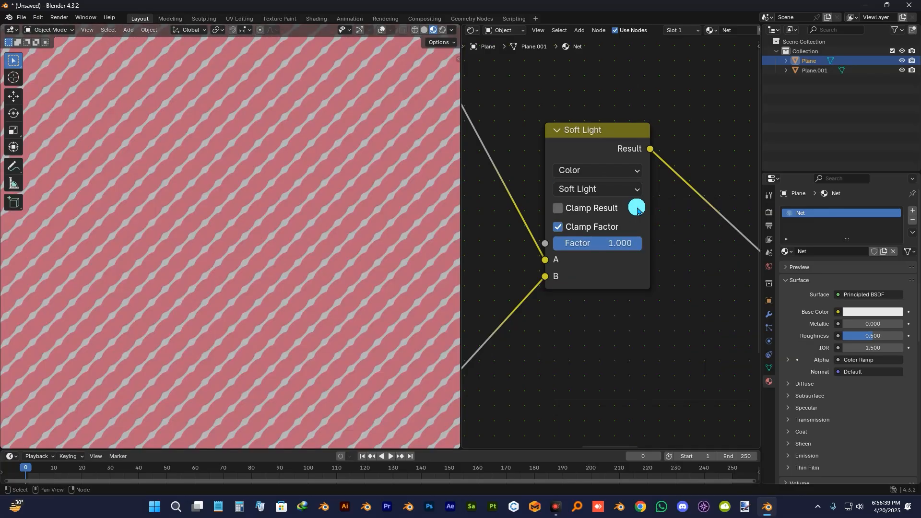
- Try the Linear Light and Difference blending modes in turn on the Mix node
{"action": "left_click", "coordinate": [623, 190]}
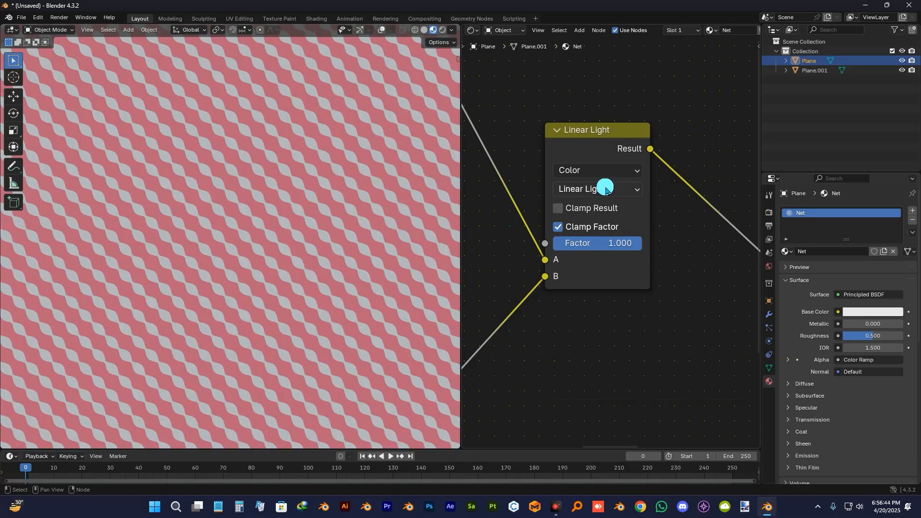
{"action": "left_click", "coordinate": [606, 191]}
{"action": "left_click", "coordinate": [693, 268]}
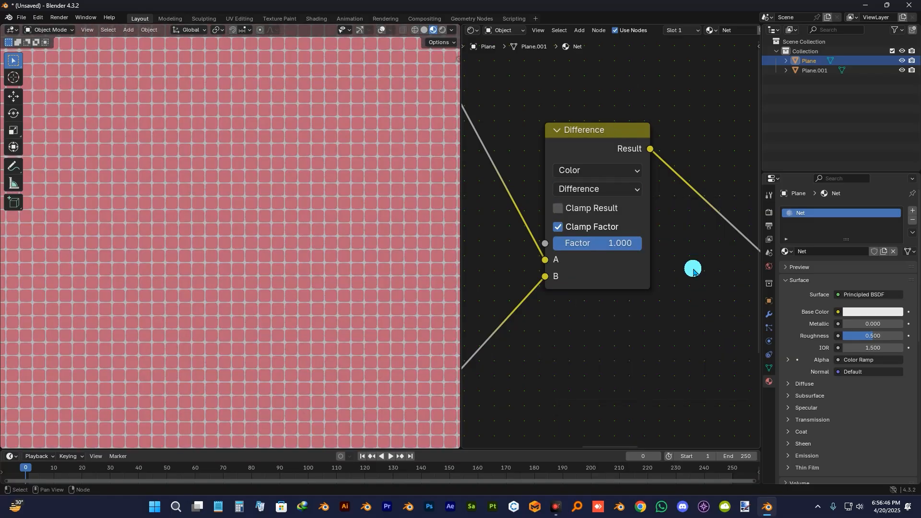
- Lower the Difference node's factor to 0.943 and examine the pattern at several distances
{"action": "scroll", "coordinate": [346, 307], "scroll_direction": "down", "scroll_amount": 4}
{"action": "scroll", "coordinate": [298, 263], "scroll_direction": "up", "scroll_amount": 8}
{"action": "mouse_move", "coordinate": [609, 243]}
{"action": "left_mouse_down"}
{"action": "mouse_move", "coordinate": [577, 242]}
{"action": "mouse_move", "coordinate": [644, 243]}
{"action": "mouse_move", "coordinate": [612, 243]}
{"action": "left_mouse_up"}
{"action": "scroll", "coordinate": [353, 265], "scroll_direction": "down", "scroll_amount": 8}
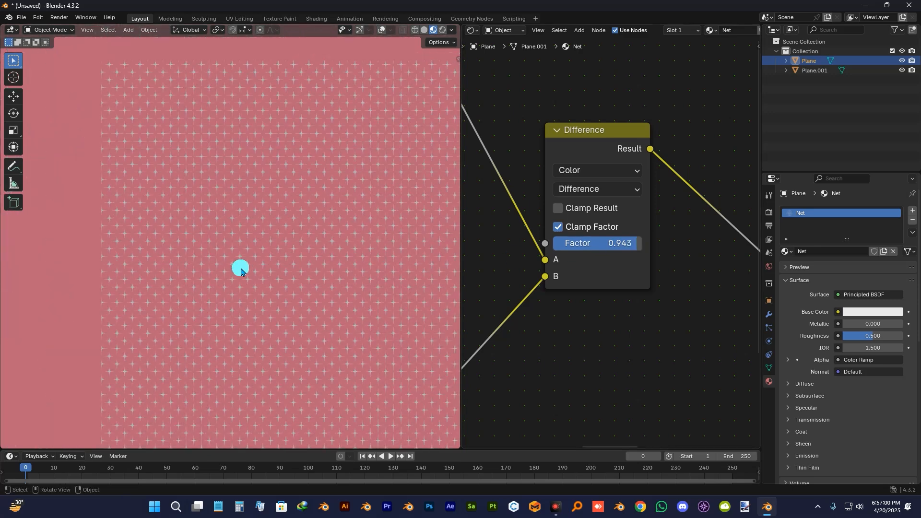
{"action": "scroll", "coordinate": [316, 269], "scroll_direction": "up", "scroll_amount": 5}
{"action": "scroll", "coordinate": [374, 272], "scroll_direction": "down", "scroll_amount": 5}
{"action": "scroll", "coordinate": [366, 278], "scroll_direction": "up", "scroll_amount": 2}
{"action": "scroll", "coordinate": [345, 268], "scroll_direction": "down", "scroll_amount": 2}
{"action": "middle_click_drag", "start_coordinate": [345, 267], "coordinate": [389, 275], "text": "shift"}
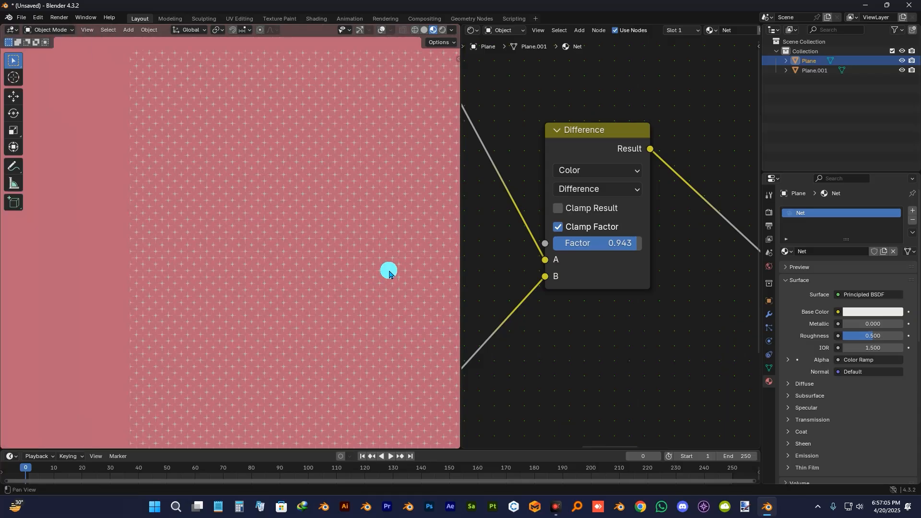
- Return the Mix node's factor to 1.000 and its blending mode to Multiply
{"action": "scroll", "coordinate": [619, 298], "scroll_direction": "down", "scroll_amount": 6}
{"action": "middle_click_drag", "start_coordinate": [598, 302], "coordinate": [569, 283]}
{"action": "scroll", "coordinate": [363, 245], "scroll_direction": "up", "scroll_amount": 6}
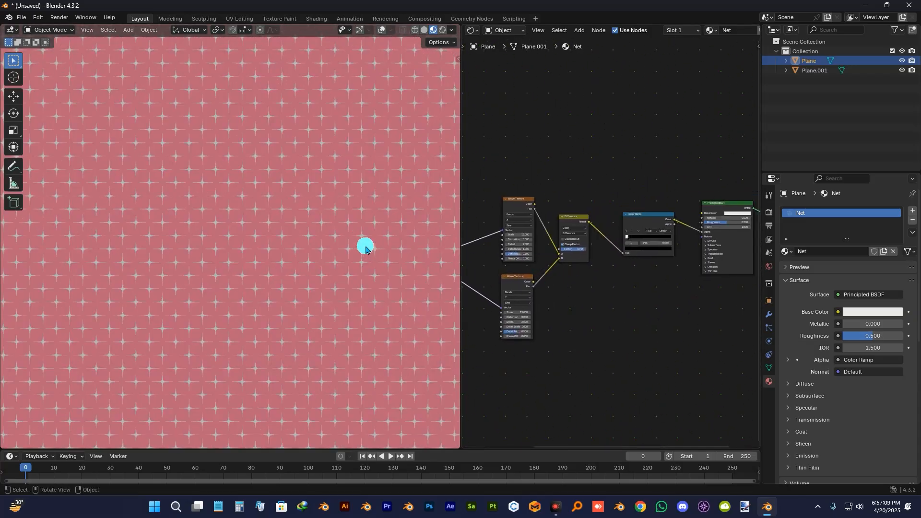
{"action": "scroll", "coordinate": [578, 270], "scroll_direction": "up", "scroll_amount": 4}
{"action": "left_click_drag", "start_coordinate": [583, 250], "coordinate": [566, 226]}
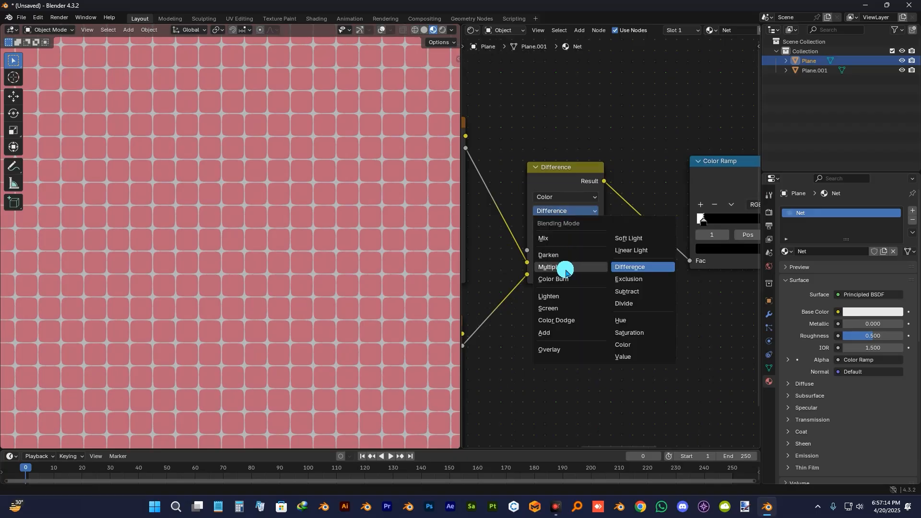
{"action": "left_click", "coordinate": [566, 272]}
- Select the Multiply and Color Ramp nodes together and move them slightly lower in the node tree
{"action": "scroll", "coordinate": [571, 308], "scroll_direction": "down", "scroll_amount": 5}
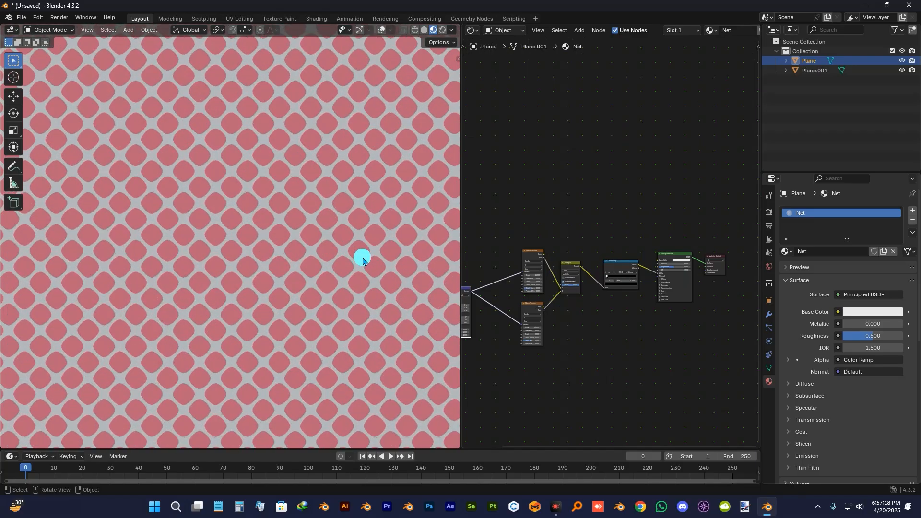
{"action": "middle_click_drag", "start_coordinate": [639, 221], "coordinate": [578, 228]}
{"action": "scroll", "coordinate": [600, 264], "scroll_direction": "up", "scroll_amount": 6}
{"action": "scroll", "coordinate": [596, 240], "scroll_direction": "down", "scroll_amount": 2}
{"action": "scroll", "coordinate": [538, 231], "scroll_direction": "up", "scroll_amount": 2}
{"action": "scroll", "coordinate": [537, 232], "scroll_direction": "down", "scroll_amount": 2}
{"action": "middle_click_drag", "start_coordinate": [530, 205], "coordinate": [623, 196]}
{"action": "left_click_drag", "start_coordinate": [488, 174], "coordinate": [610, 291]}
{"action": "key", "text": "g"}
{"action": "left_click", "coordinate": [632, 192]}
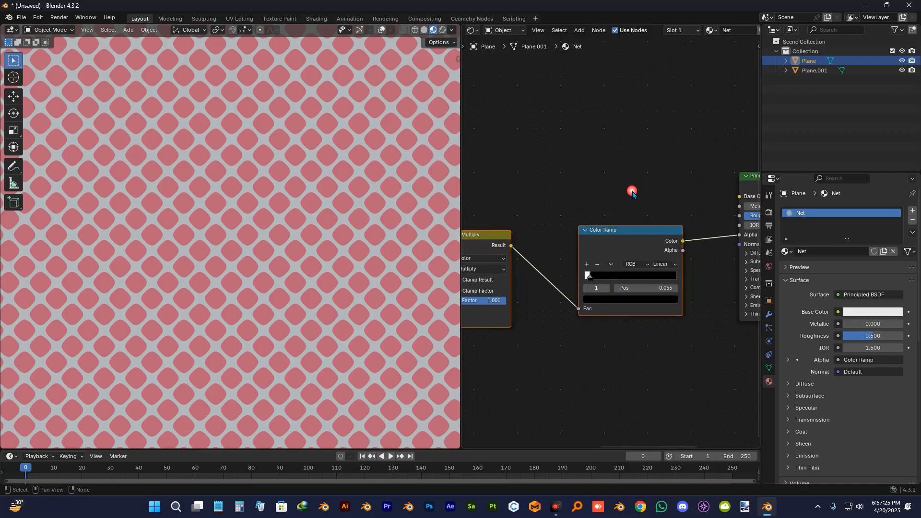
{"action": "left_click", "coordinate": [632, 191]}
- Darken the Principled BSDF's base color to a grey with value 0.340, with Metallic at 1.000 and Roughness at 0.191
{"action": "middle_click_drag", "start_coordinate": [671, 188], "coordinate": [567, 261]}
{"action": "scroll", "coordinate": [684, 230], "scroll_direction": "up", "scroll_amount": 3}
{"action": "middle_click_drag", "start_coordinate": [684, 229], "coordinate": [590, 192]}
{"action": "left_click", "coordinate": [636, 239]}
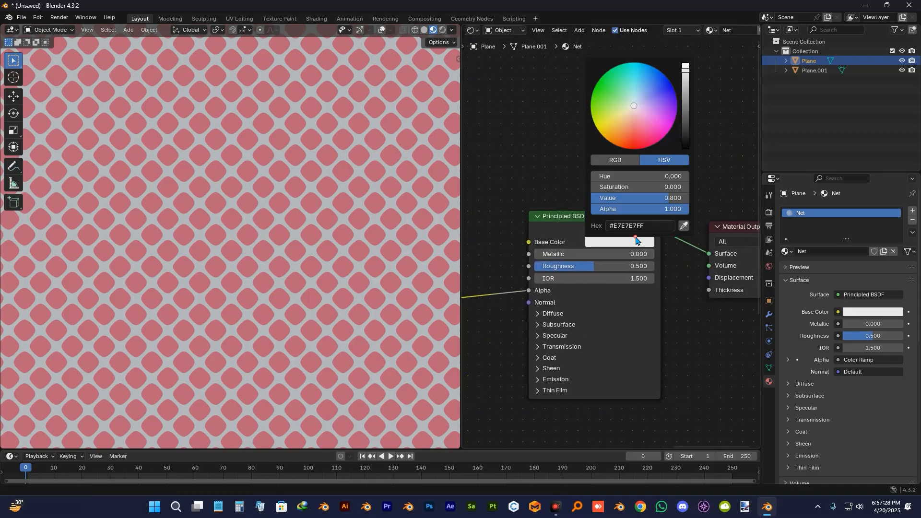
{"action": "left_click_drag", "start_coordinate": [686, 89], "coordinate": [686, 103]}
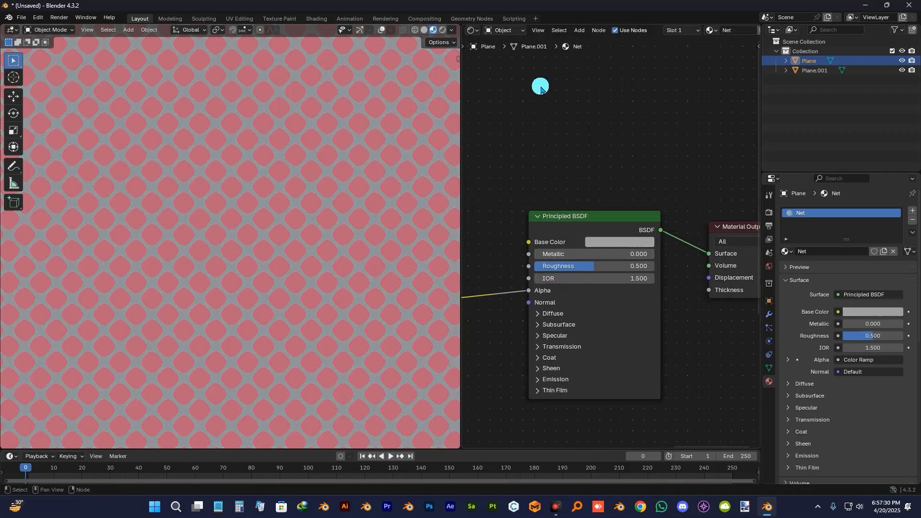
{"action": "left_click_drag", "start_coordinate": [613, 254], "coordinate": [547, 272]}
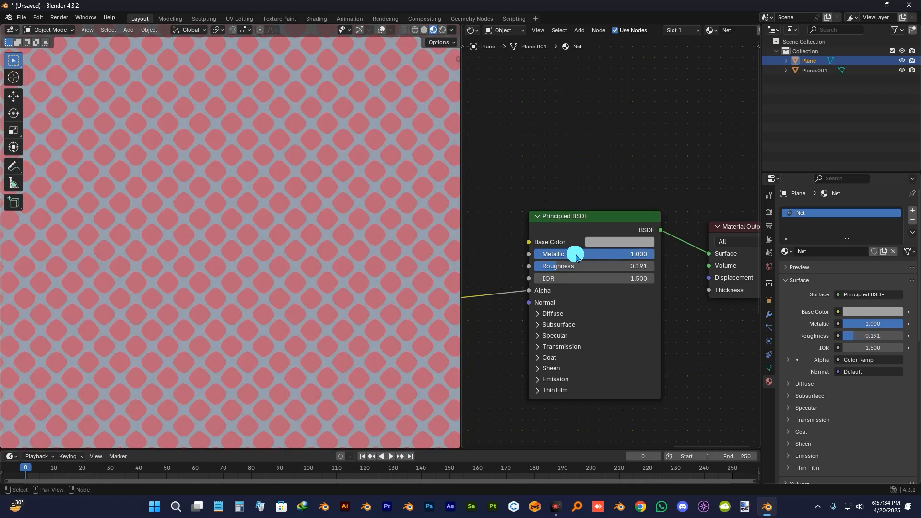
- Lighten the base color to a light grey and check the net's metallic reflections from a low angle
{"action": "left_click", "coordinate": [608, 241]}
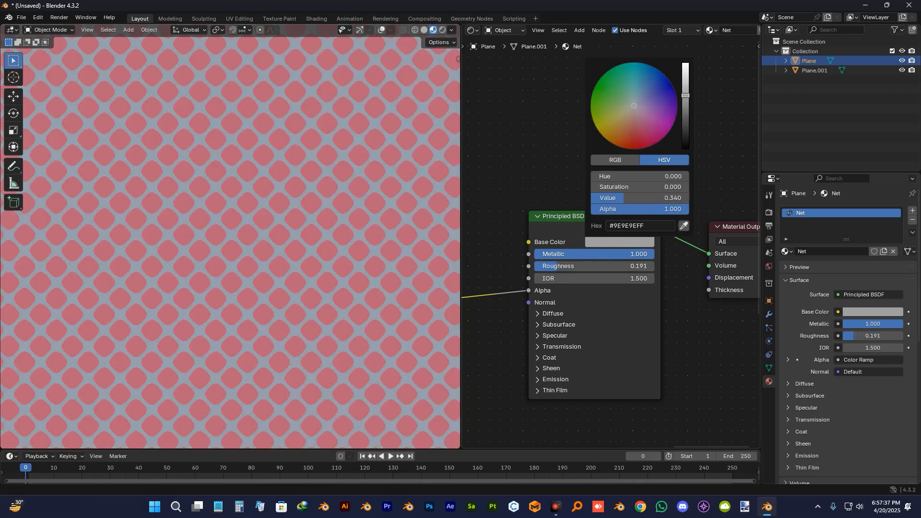
{"action": "scroll", "coordinate": [329, 247], "scroll_direction": "down", "scroll_amount": 6}
{"action": "middle_click_drag", "start_coordinate": [329, 280], "coordinate": [259, 275]}
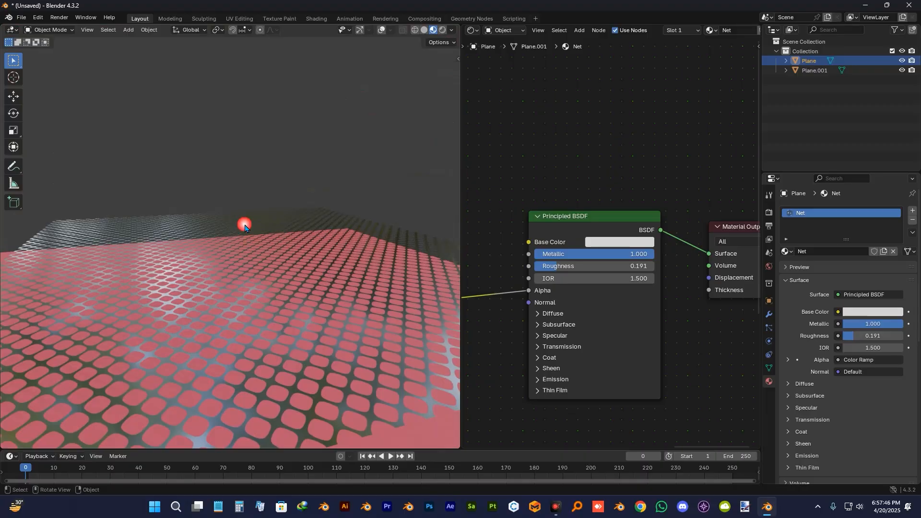
- Turn the viewport overlays on and shift the net plane's mesh about -0.007 m along its normal in Edit Mode
{"action": "left_click", "coordinate": [313, 229]}
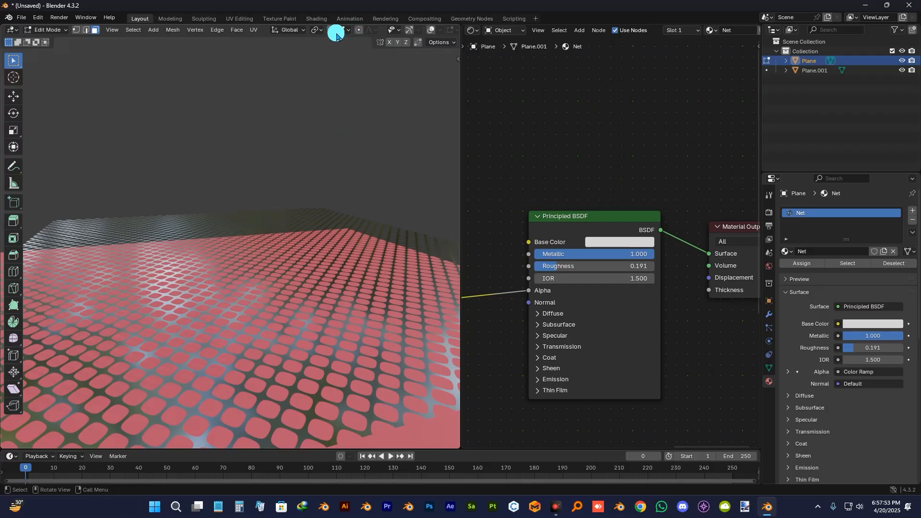
{"action": "left_click", "coordinate": [422, 28]}
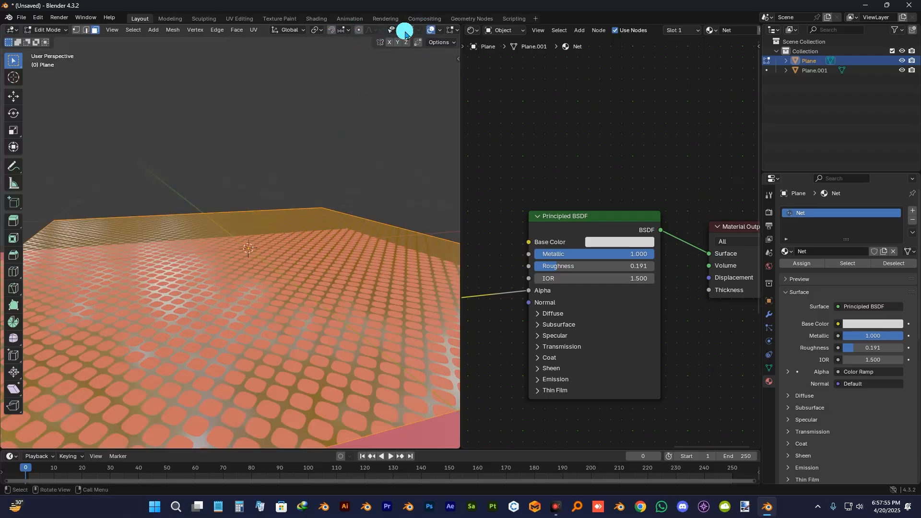
{"action": "middle_click_drag", "start_coordinate": [323, 275], "coordinate": [272, 222]}
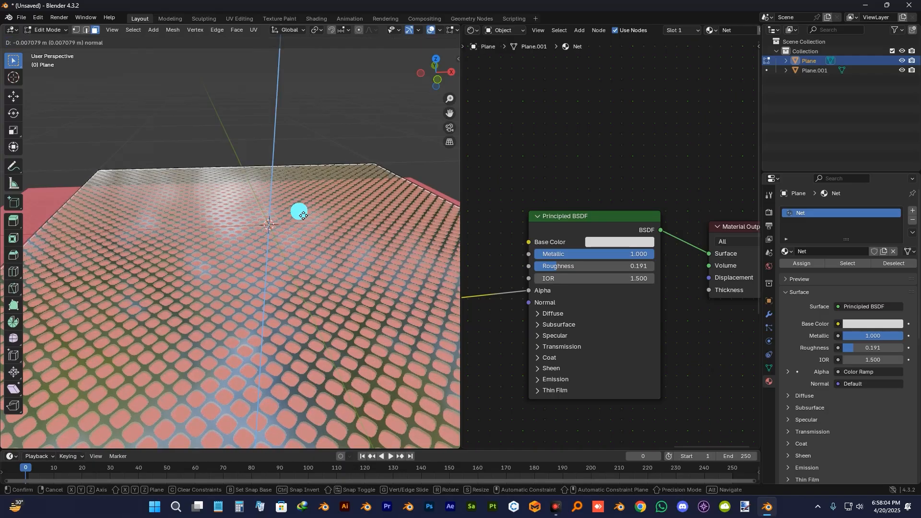
{"action": "left_click", "coordinate": [303, 216]}
{"action": "key", "text": "Tab"}
- Hide the red plane beneath the net in Object Mode
{"action": "middle_click_drag", "start_coordinate": [303, 216], "coordinate": [421, 126]}
{"action": "left_click", "coordinate": [269, 395]}
{"action": "key", "text": "h"}
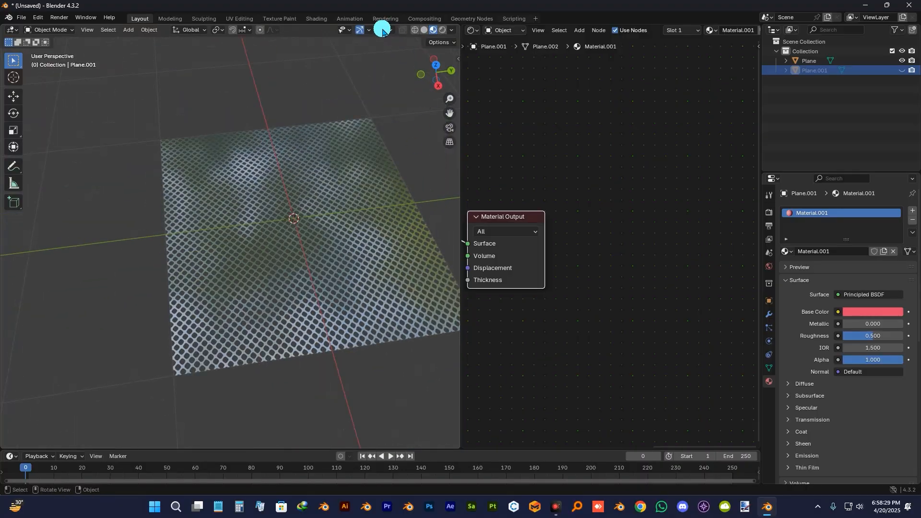
{"action": "scroll", "coordinate": [336, 202], "scroll_direction": "up", "scroll_amount": 6}
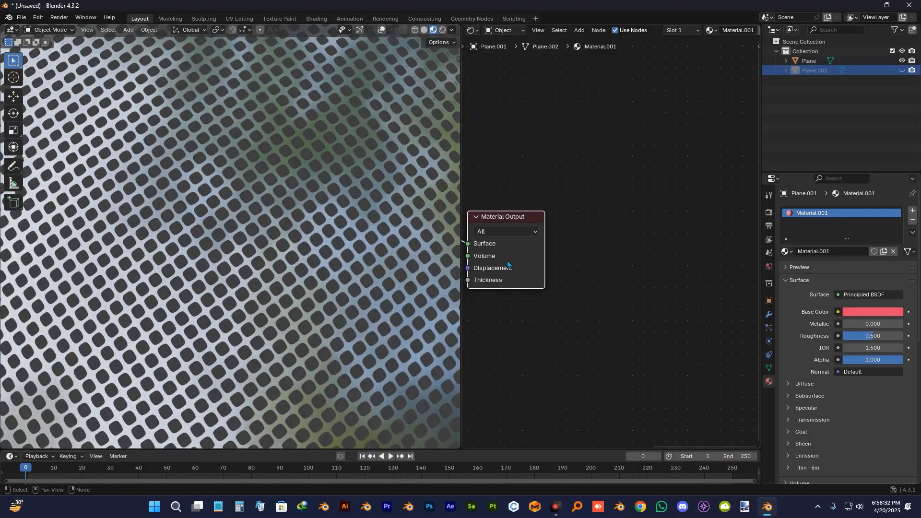
- Select the net plane and examine its pattern from the top view alongside its two Wave Texture nodes
{"action": "middle_click_drag", "start_coordinate": [519, 320], "coordinate": [688, 292]}
{"action": "left_click", "coordinate": [420, 293]}
{"action": "scroll", "coordinate": [558, 319], "scroll_direction": "down", "scroll_amount": 4}
{"action": "middle_click_drag", "start_coordinate": [557, 320], "coordinate": [682, 332]}
{"action": "scroll", "coordinate": [584, 322], "scroll_direction": "up", "scroll_amount": 3}
{"action": "scroll", "coordinate": [585, 323], "scroll_direction": "up", "scroll_amount": 3}
{"action": "scroll", "coordinate": [633, 346], "scroll_direction": "down", "scroll_amount": 2}
{"action": "middle_click_drag", "start_coordinate": [557, 346], "coordinate": [577, 307]}
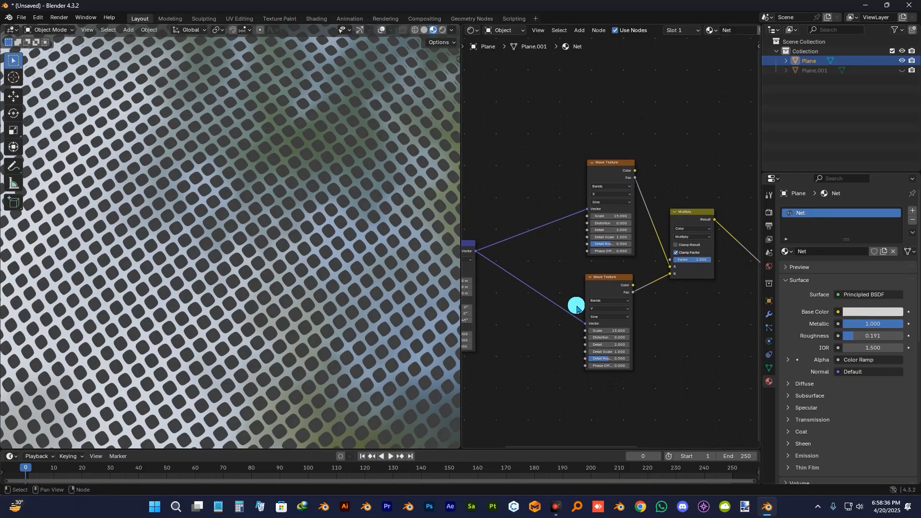
{"action": "key", "text": "KP_7"}
{"action": "scroll", "coordinate": [664, 254], "scroll_direction": "up", "scroll_amount": 3}
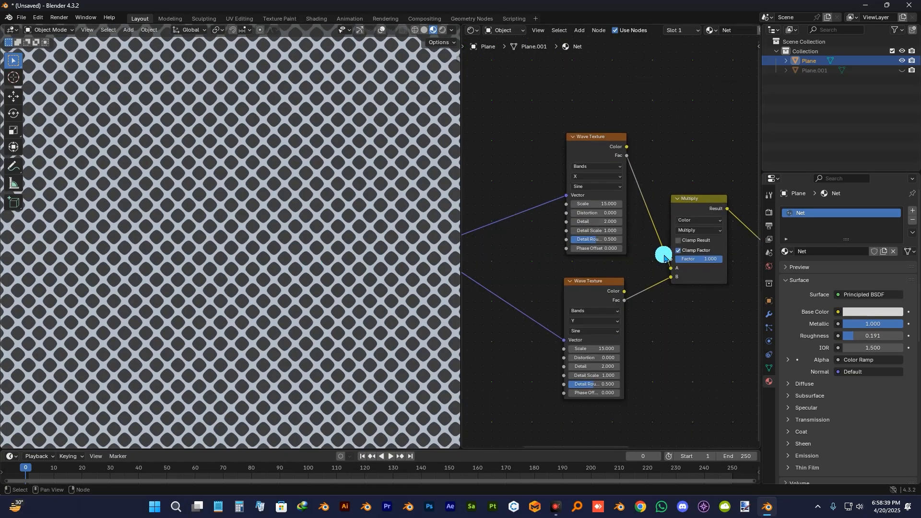
{"action": "scroll", "coordinate": [590, 250], "scroll_direction": "up", "scroll_amount": 2}
- Try a different scale on the X-direction Wave Texture and set it back to 15
{"action": "mouse_move", "coordinate": [623, 229]}
{"action": "left_mouse_down"}
{"action": "mouse_move", "coordinate": [667, 228]}
{"action": "mouse_move", "coordinate": [623, 229]}
{"action": "left_mouse_up"}
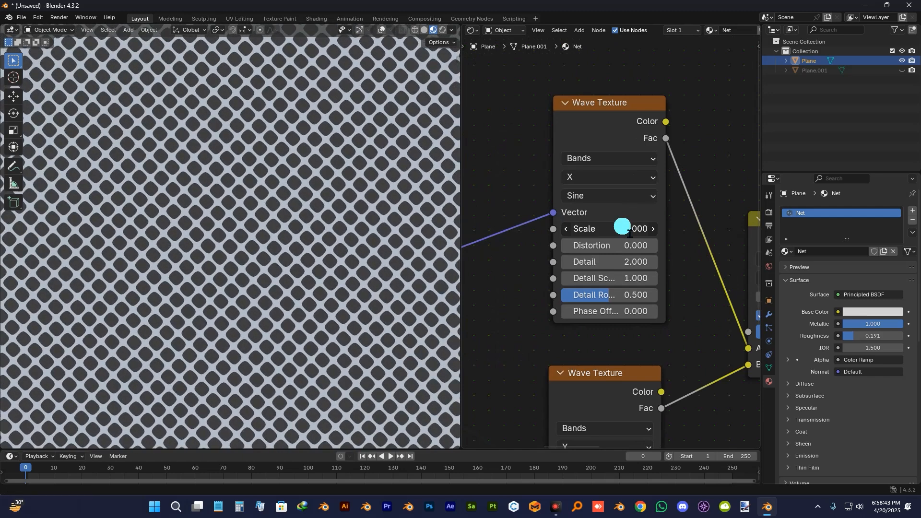
{"action": "left_click", "coordinate": [623, 226]}
{"action": "type", "text": "15"}
{"action": "key", "text": "Return"}
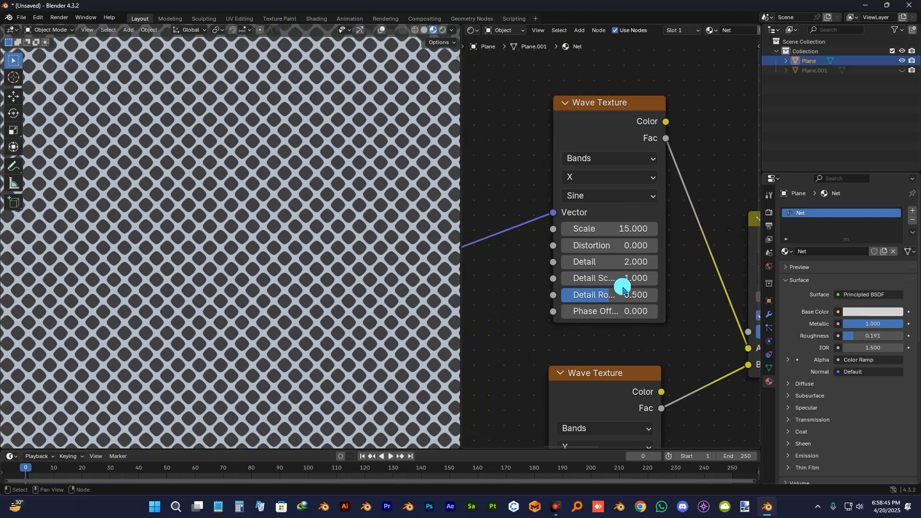
- Try lowering the Multiply node's factor to about 0.955 and examine the net's holes up close
{"action": "key", "text": "KP_Decimal"}
{"action": "left_click_drag", "start_coordinate": [629, 297], "coordinate": [629, 298]}
{"action": "scroll", "coordinate": [612, 273], "scroll_direction": "up", "scroll_amount": 3}
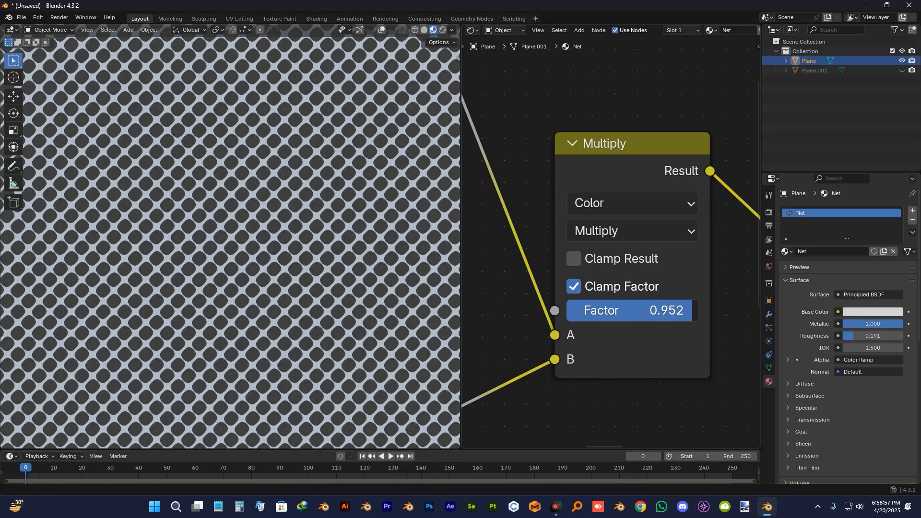
{"action": "scroll", "coordinate": [411, 202], "scroll_direction": "up", "scroll_amount": 8}
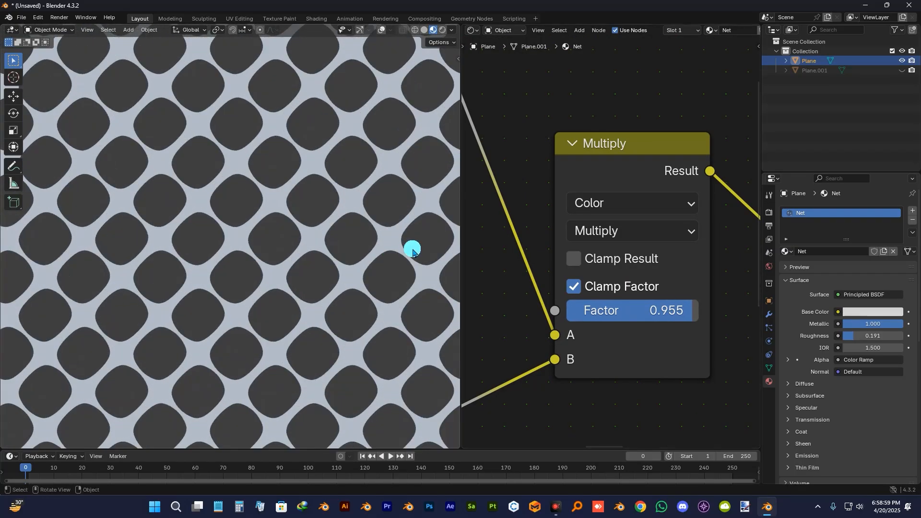
{"action": "scroll", "coordinate": [344, 206], "scroll_direction": "down", "scroll_amount": 10}
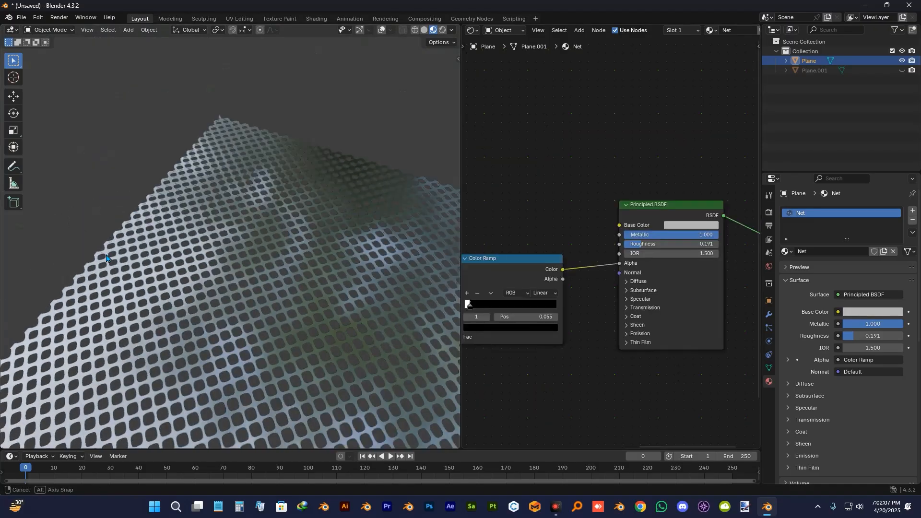
- Examine the finished net's holes and metallic reflections from several angles and distances
{"action": "middle_click_drag", "start_coordinate": [249, 216], "coordinate": [304, 289]}
{"action": "scroll", "coordinate": [312, 287], "scroll_direction": "up", "scroll_amount": 2}
{"action": "middle_click_drag", "start_coordinate": [339, 245], "coordinate": [173, 255]}
{"action": "scroll", "coordinate": [326, 292], "scroll_direction": "down", "scroll_amount": 2}
{"action": "scroll", "coordinate": [330, 291], "scroll_direction": "up", "scroll_amount": 2}
{"action": "middle_click_drag", "start_coordinate": [330, 292], "coordinate": [208, 312], "text": "shift"}
{"action": "scroll", "coordinate": [263, 309], "scroll_direction": "up", "scroll_amount": 4}
{"action": "middle_click_drag", "start_coordinate": [269, 302], "coordinate": [330, 307]}
{"action": "scroll", "coordinate": [603, 246], "scroll_direction": "down", "scroll_amount": 3}
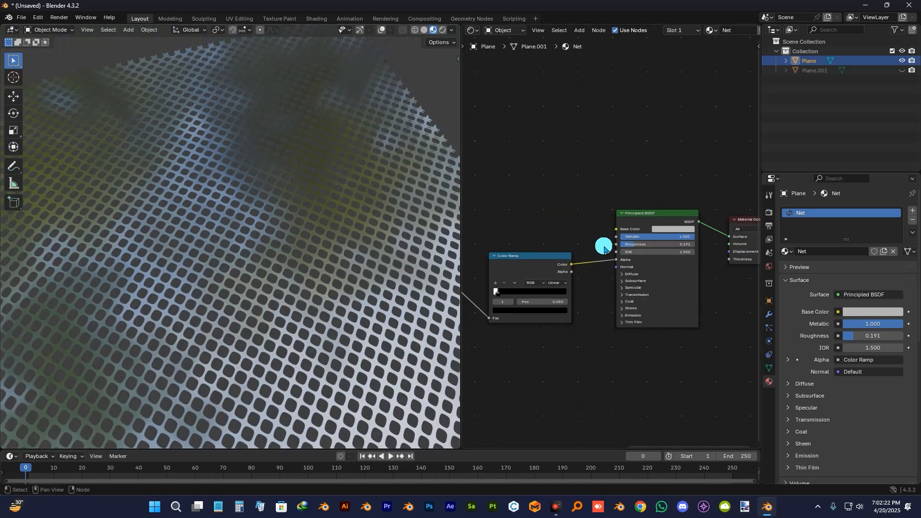
- Review the net material's node chain from the Principled BSDF back to the Texture Coordinate node
{"action": "scroll", "coordinate": [586, 270], "scroll_direction": "down", "scroll_amount": 5}
{"action": "middle_click_drag", "start_coordinate": [543, 297], "coordinate": [616, 282]}
{"action": "scroll", "coordinate": [672, 267], "scroll_direction": "up", "scroll_amount": 6}
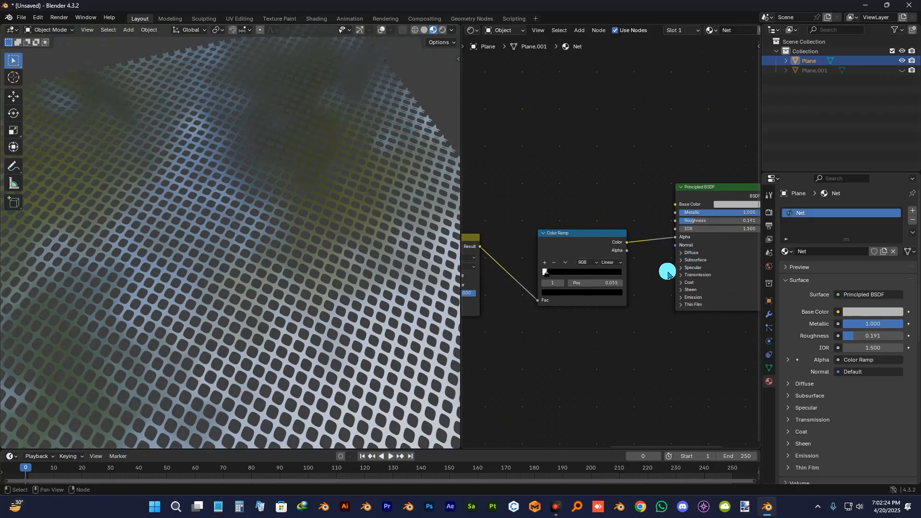
{"action": "scroll", "coordinate": [640, 272], "scroll_direction": "up", "scroll_amount": 2}
{"action": "middle_click_drag", "start_coordinate": [596, 214], "coordinate": [731, 197]}
{"action": "scroll", "coordinate": [578, 263], "scroll_direction": "up", "scroll_amount": 2}
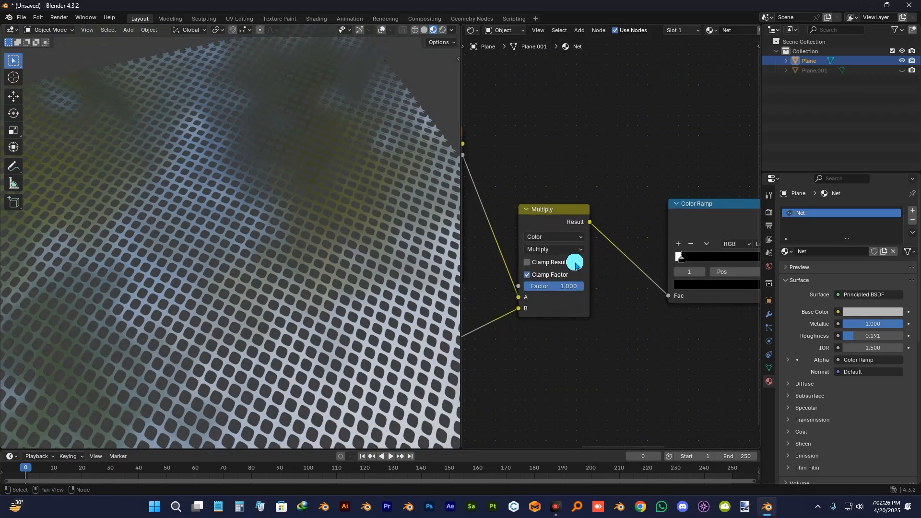
{"action": "middle_click_drag", "start_coordinate": [576, 264], "coordinate": [678, 243]}
{"action": "scroll", "coordinate": [609, 304], "scroll_direction": "down", "scroll_amount": 2}
{"action": "middle_click_drag", "start_coordinate": [608, 304], "coordinate": [672, 292]}
{"action": "scroll", "coordinate": [551, 266], "scroll_direction": "up", "scroll_amount": 1}
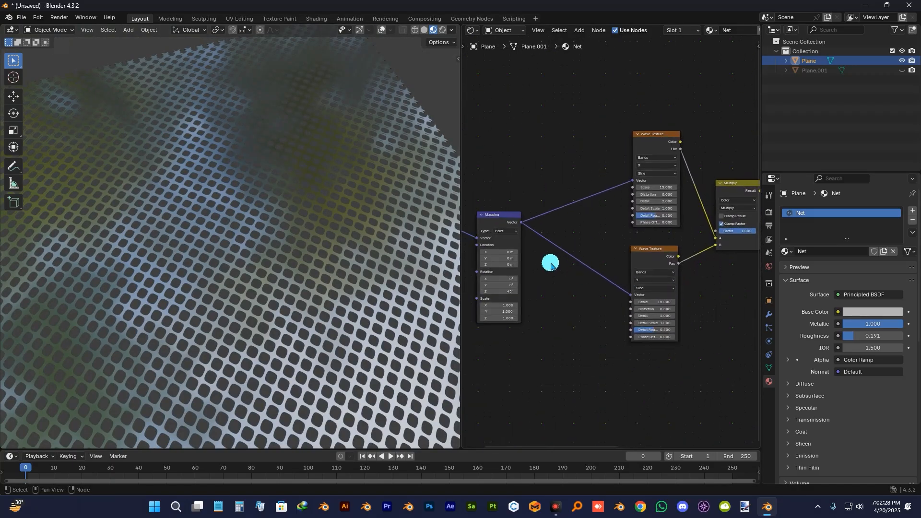
{"action": "scroll", "coordinate": [551, 265], "scroll_direction": "up", "scroll_amount": 1}
{"action": "middle_click_drag", "start_coordinate": [552, 265], "coordinate": [633, 249]}
{"action": "scroll", "coordinate": [360, 226], "scroll_direction": "down", "scroll_amount": 5}
{"action": "scroll", "coordinate": [343, 243], "scroll_direction": "up", "scroll_amount": 8}
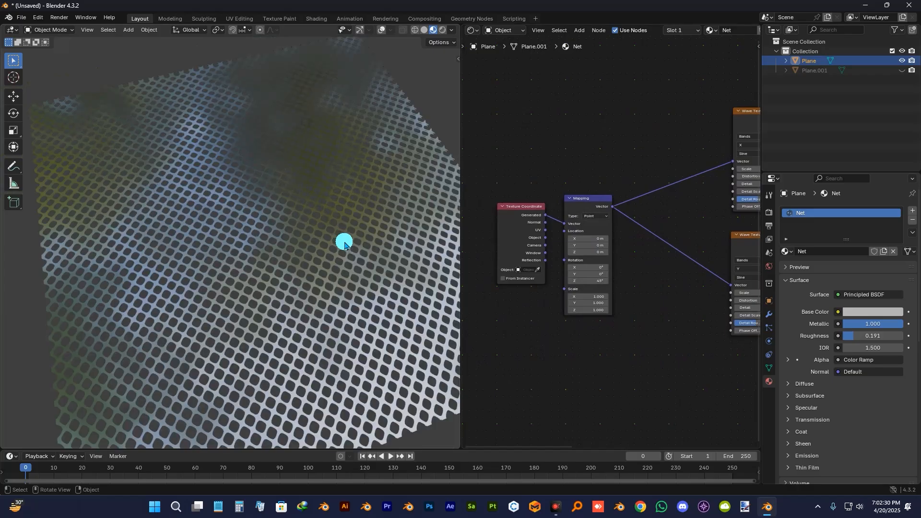
{"action": "scroll", "coordinate": [347, 248], "scroll_direction": "up", "scroll_amount": 2}
{"action": "scroll", "coordinate": [556, 269], "scroll_direction": "down", "scroll_amount": 3}
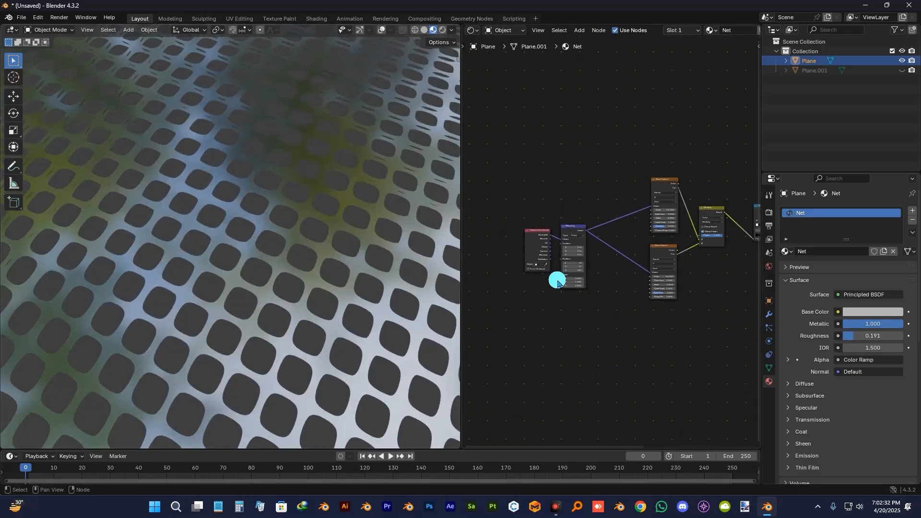
{"action": "middle_click_drag", "start_coordinate": [633, 287], "coordinate": [617, 308]}
{"action": "scroll", "coordinate": [617, 309], "scroll_direction": "up", "scroll_amount": 3}
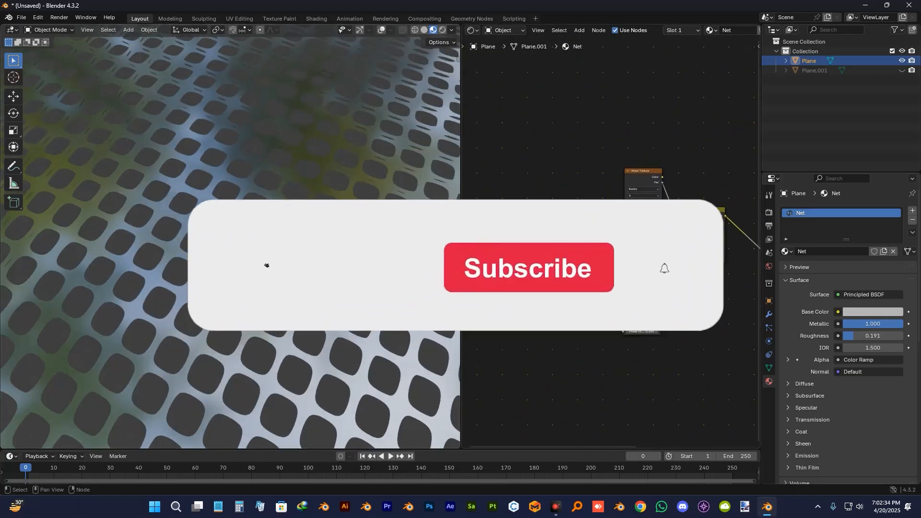
{"action": "scroll", "coordinate": [635, 322], "scroll_direction": "up", "scroll_amount": 3}
{"action": "middle_click_drag", "start_coordinate": [636, 324], "coordinate": [596, 359]}
{"action": "scroll", "coordinate": [655, 350], "scroll_direction": "down", "scroll_amount": 4}
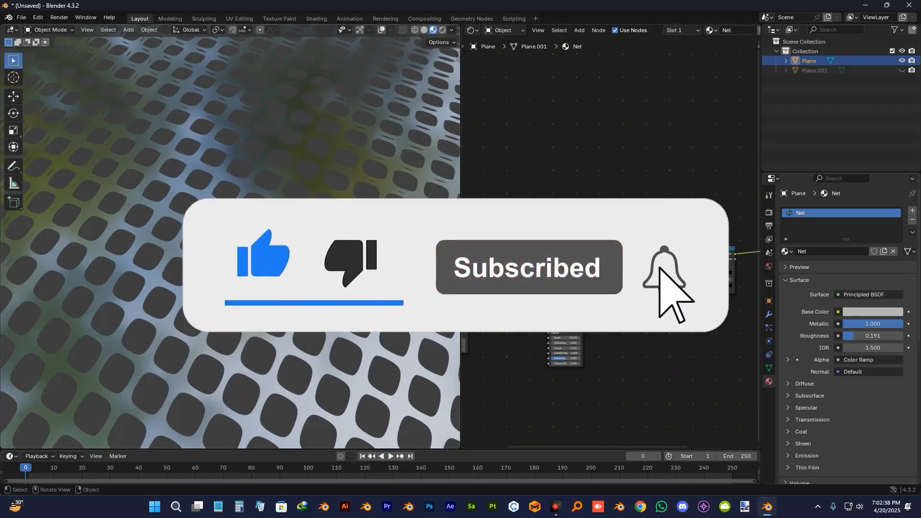
{"action": "scroll", "coordinate": [231, 239], "scroll_direction": "down", "scroll_amount": 2}
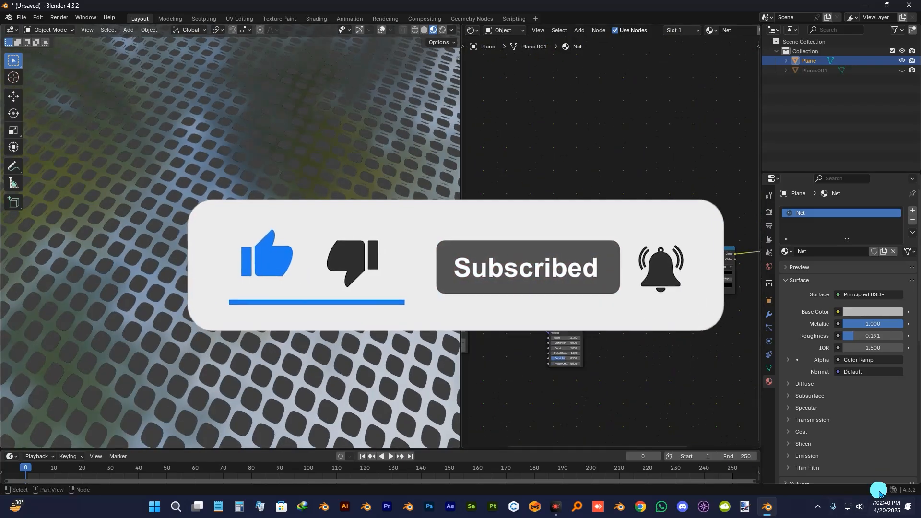